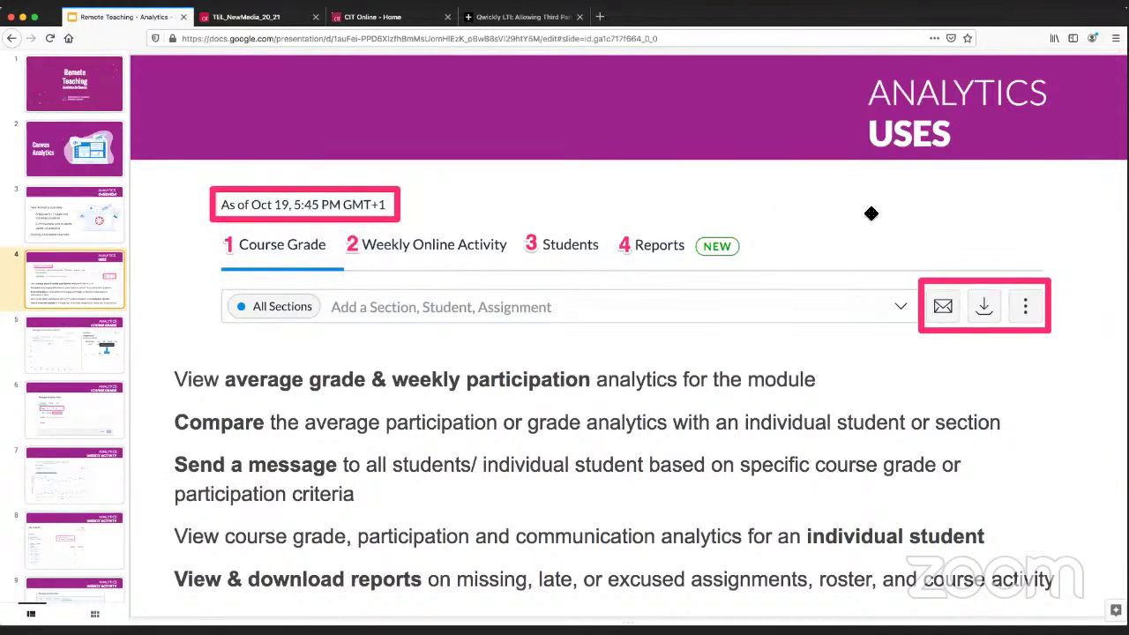
scroll(867, 213, "right", 1)
scroll(936, 210, "left", 1)
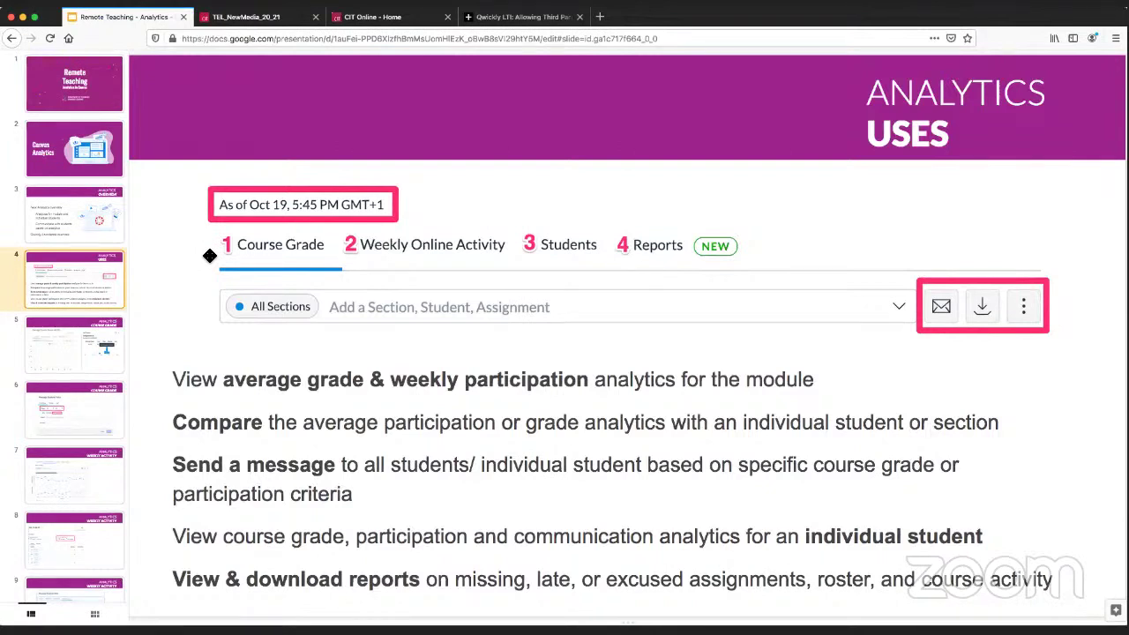
scroll(215, 206, "up", 3)
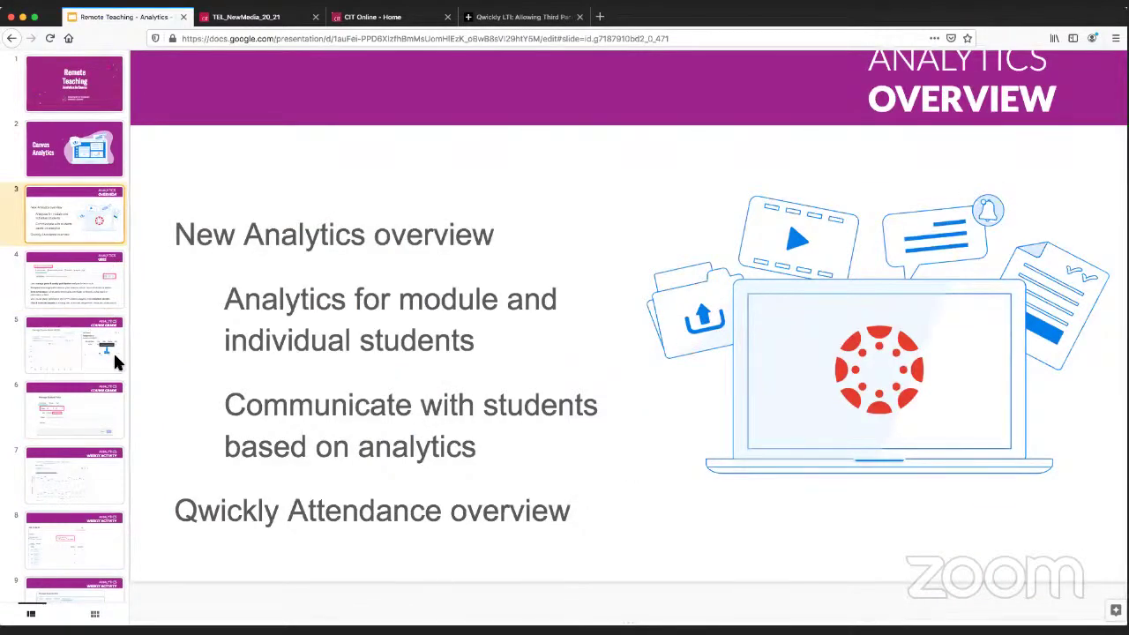
scroll(110, 339, "down", 1)
scroll(105, 320, "up", 1)
Switch to the TEL_NewMedia_20_21 module in Canvas, preview it in student view, and leave that view.
left_click(235, 19)
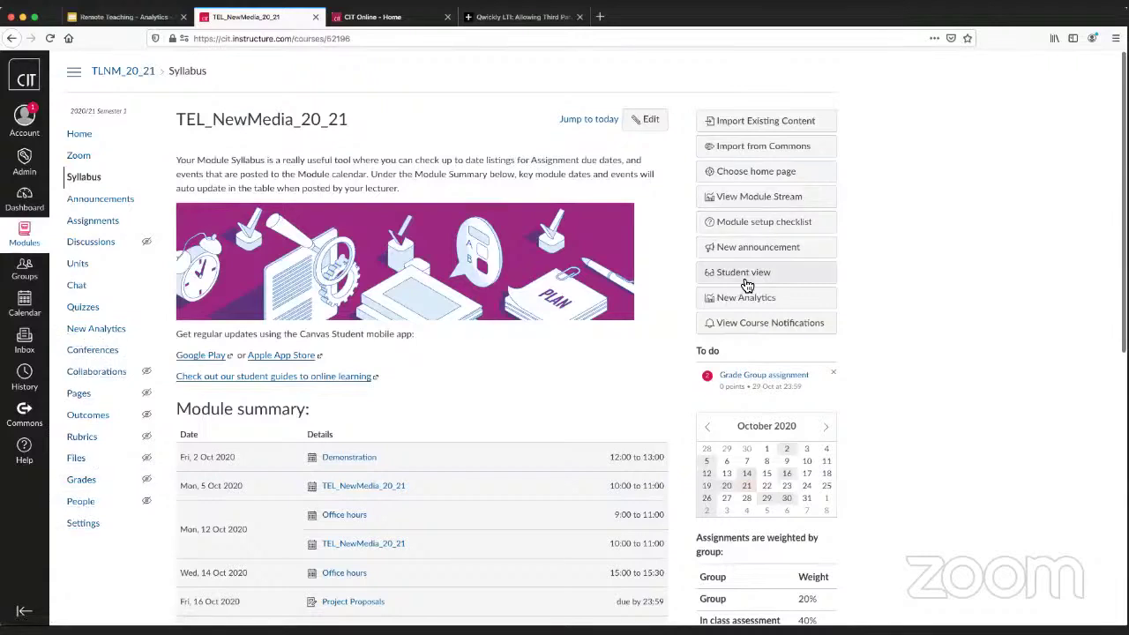
left_click(747, 280)
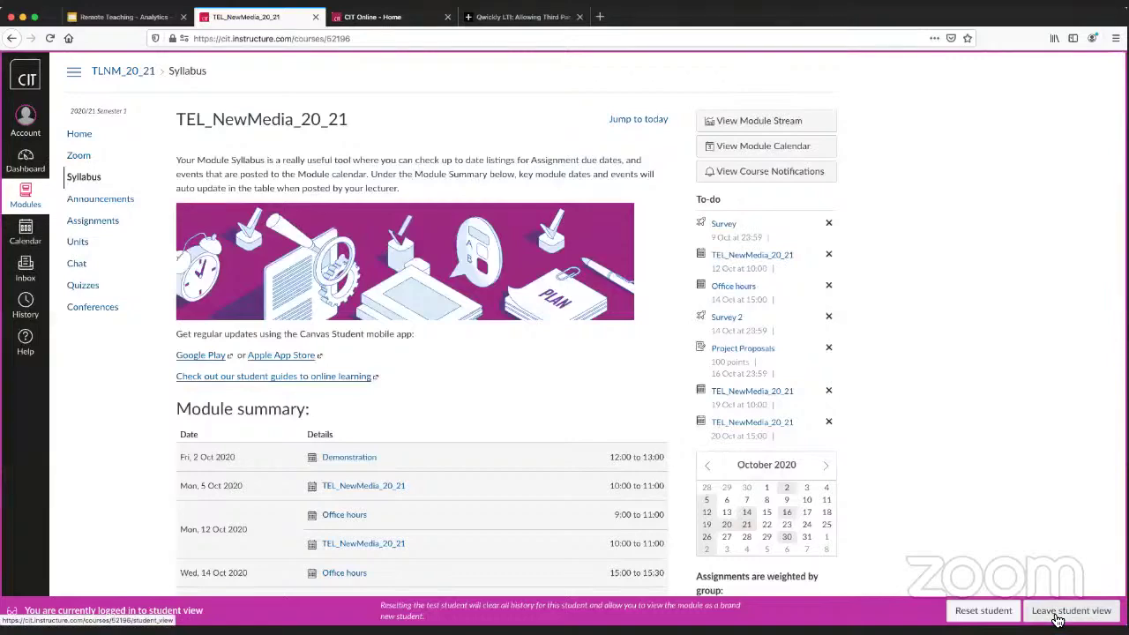
left_click(1057, 620)
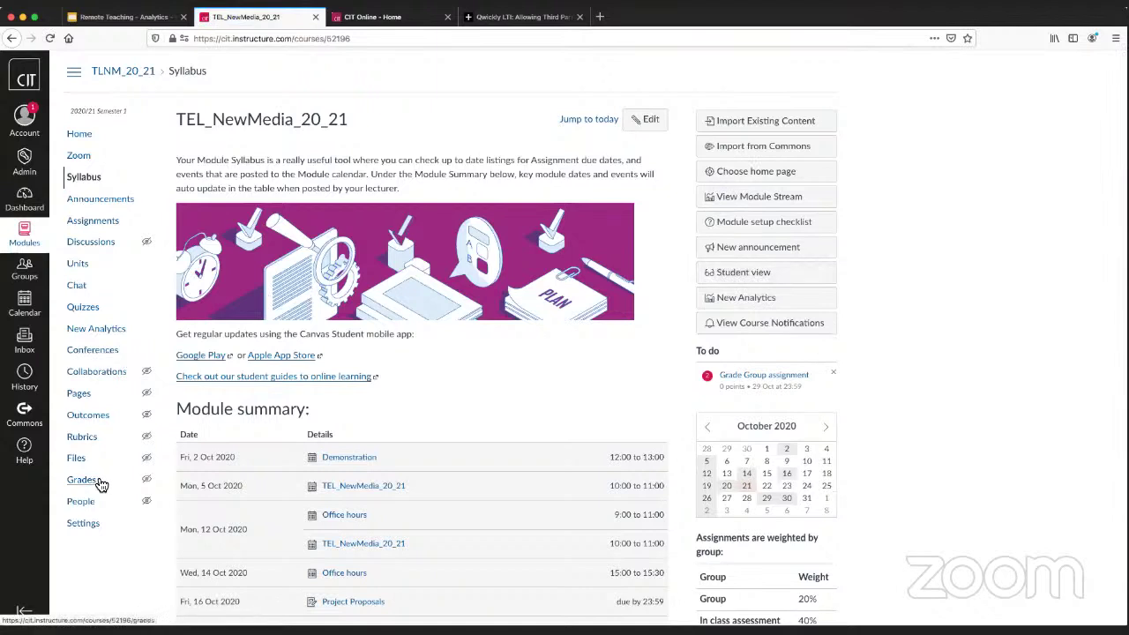
Review the visible and hidden module navigation items in the settings, then return to the module's home page.
left_click(89, 525)
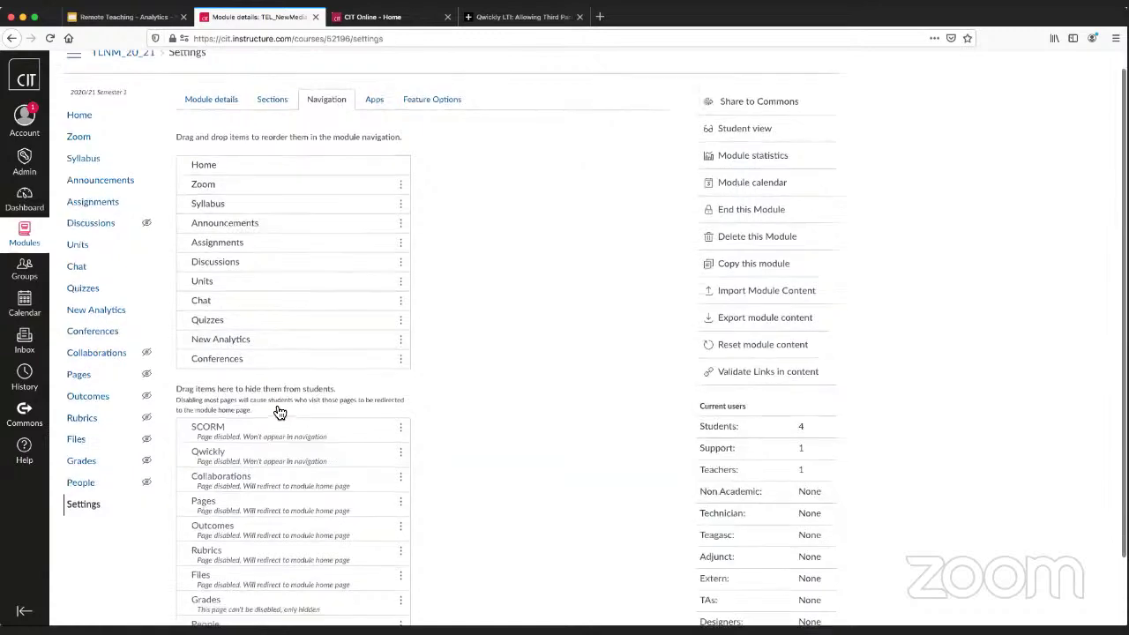
scroll(256, 423, "down", 3)
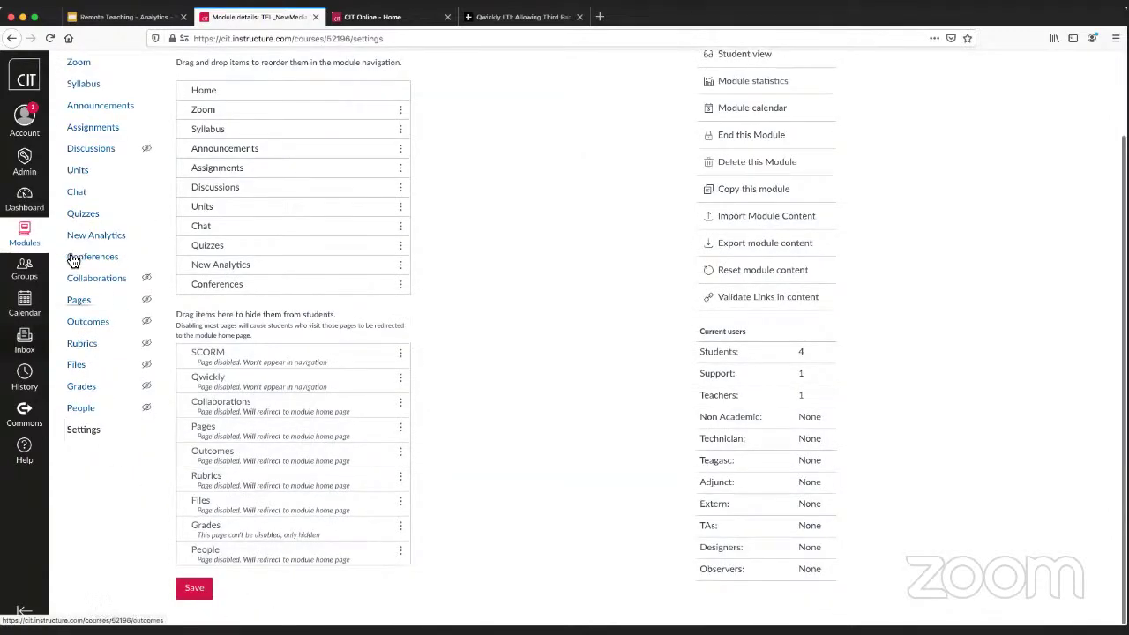
scroll(83, 162, "up", 3)
left_click(76, 141)
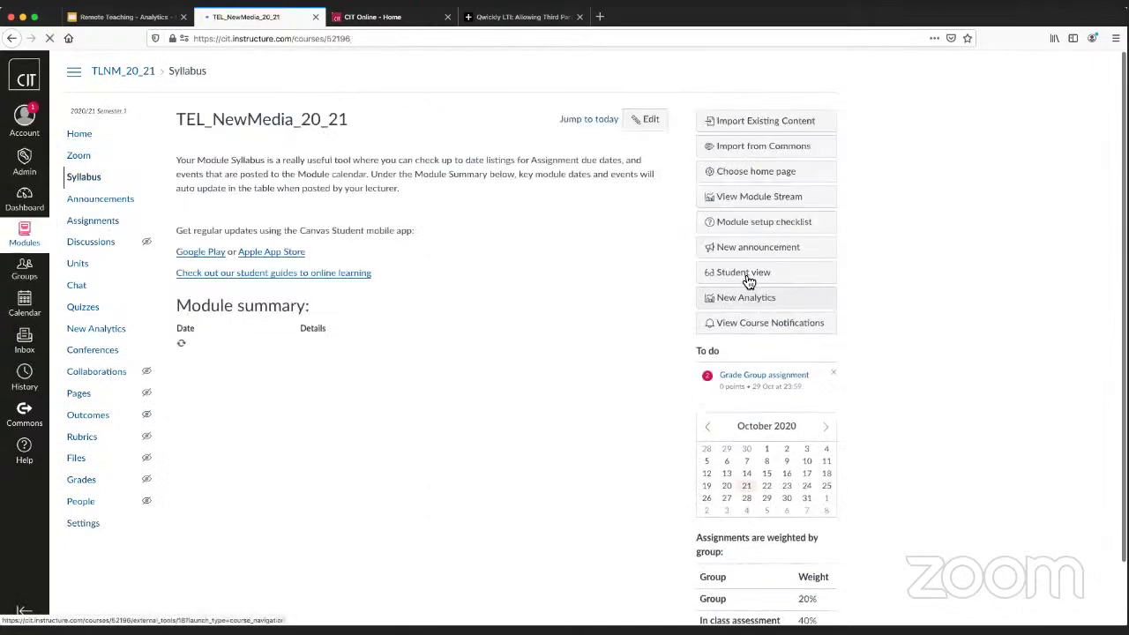
Open New Analytics for the module and highlight its last-updated date and the average course grade.
left_click(746, 300)
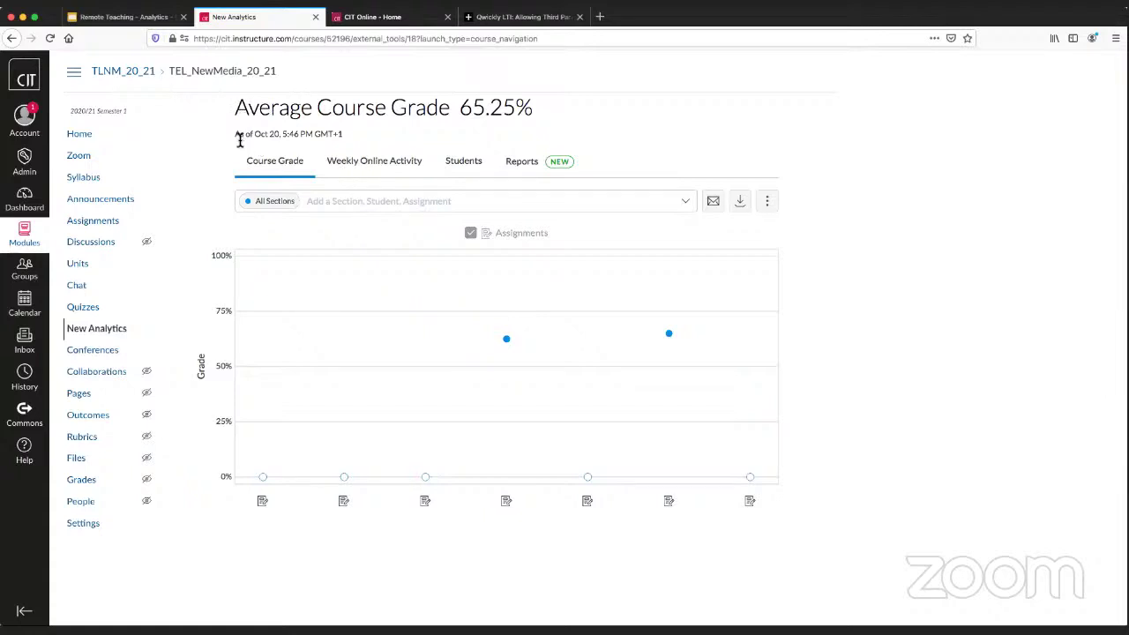
triple_click(341, 134)
left_click(449, 132)
scroll(260, 126, "down", 1)
left_click_drag(235, 107, 529, 110)
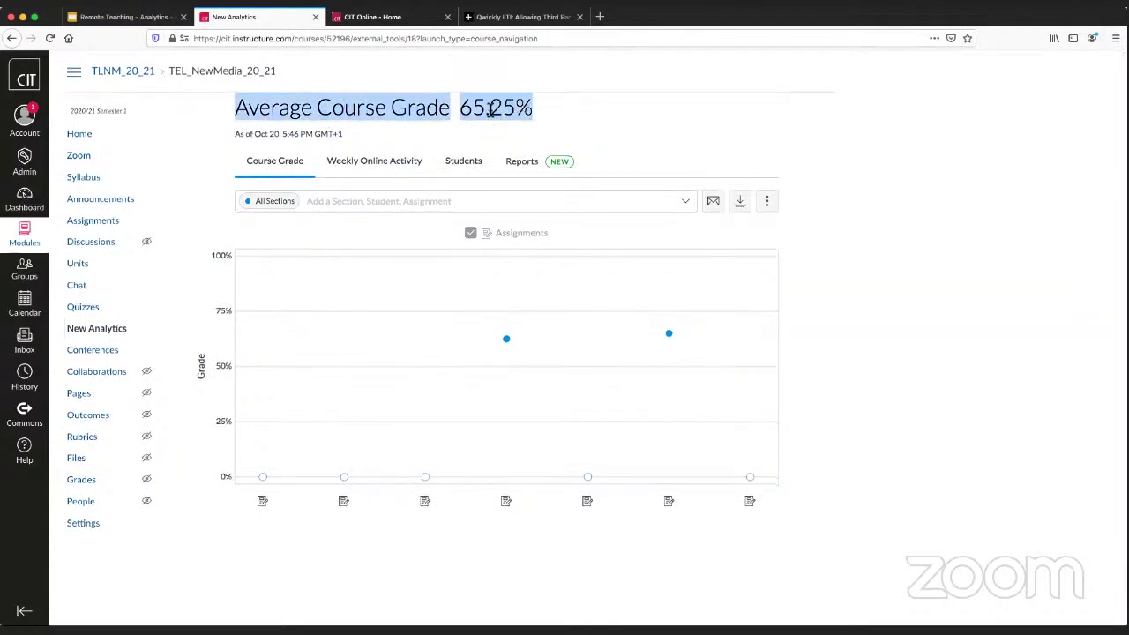
left_click(574, 125)
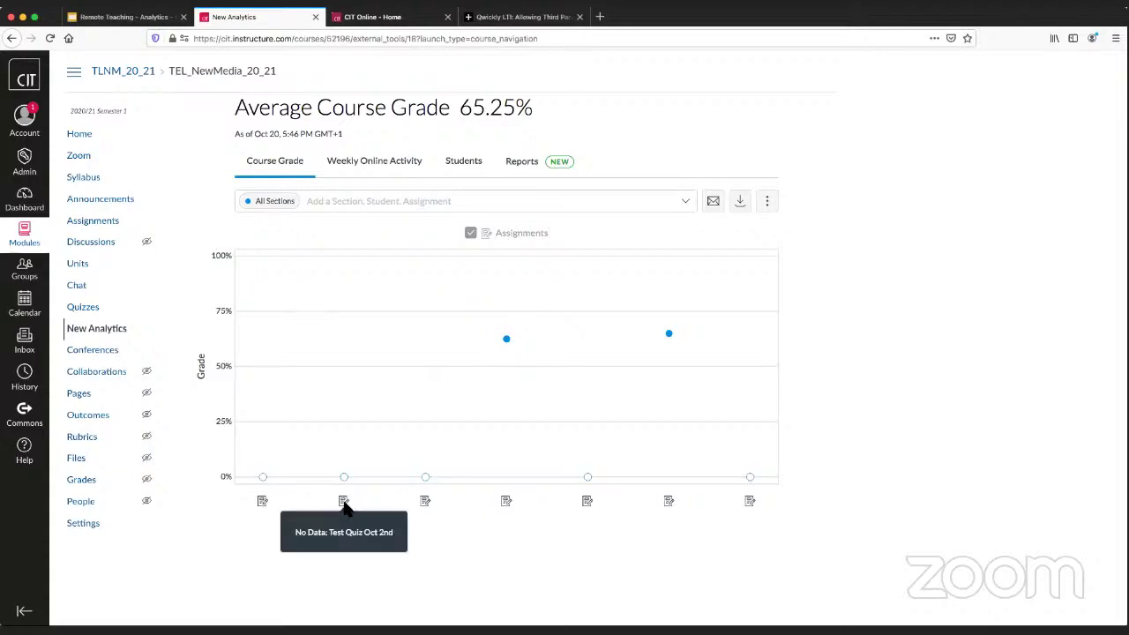
Inspect the individual assignments and grade points plotted on the course grade chart.
mouse_move(265, 502)
mouse_move(346, 502)
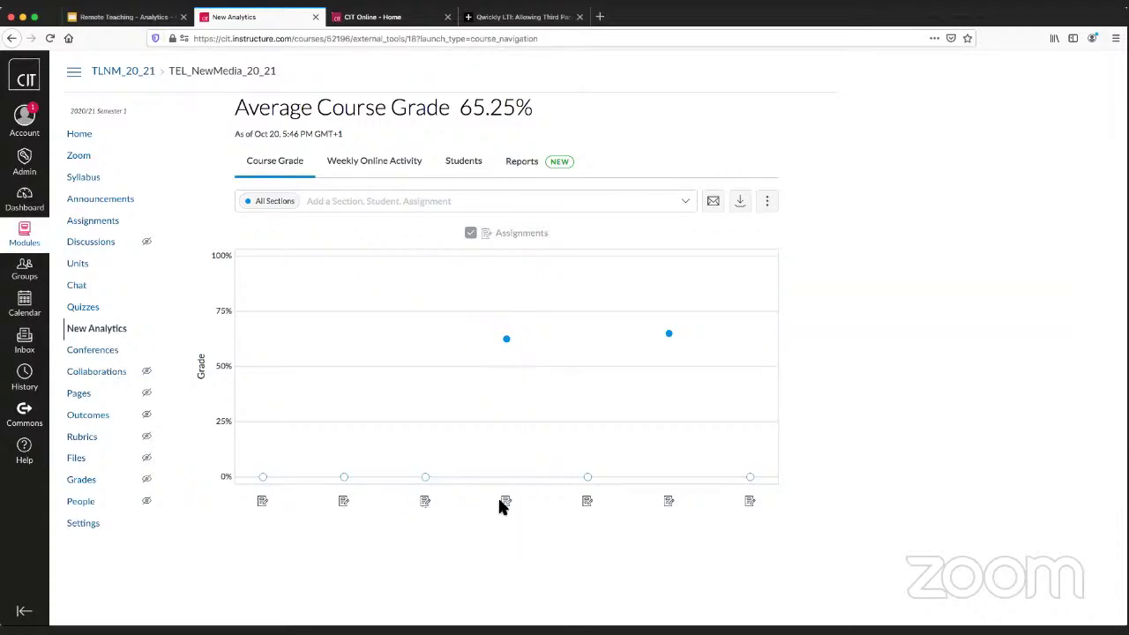
mouse_move(587, 502)
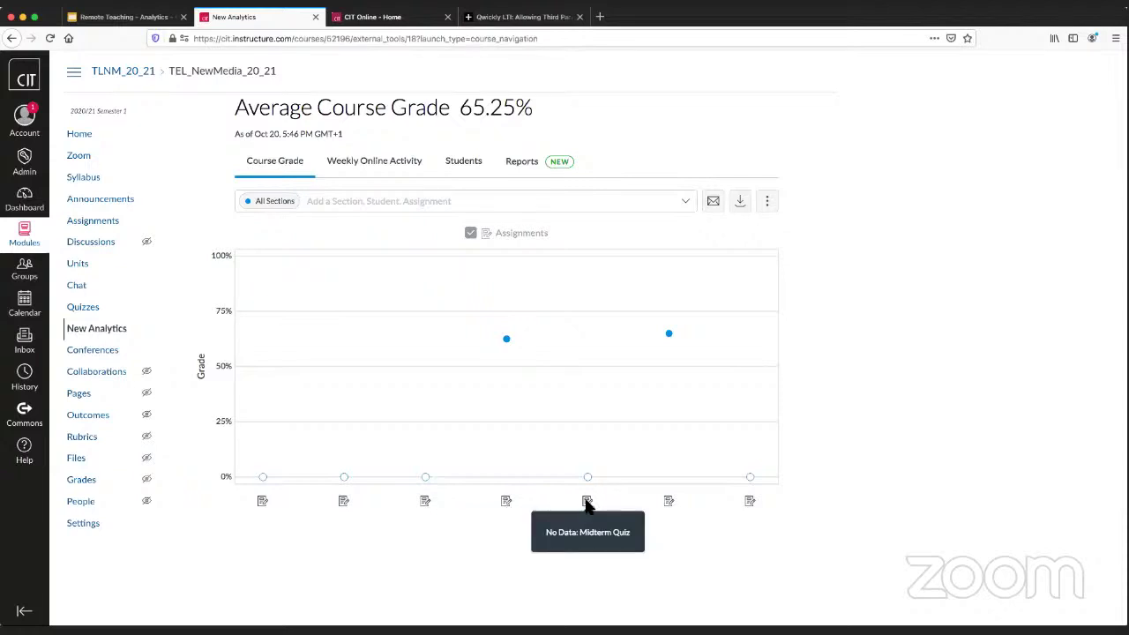
mouse_move(427, 481)
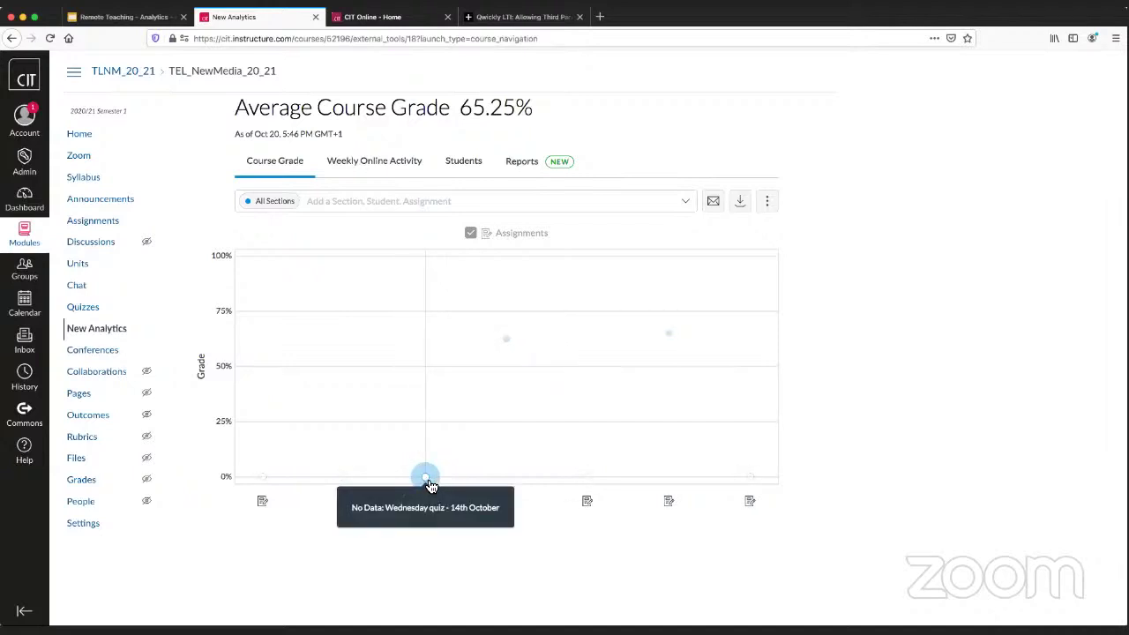
mouse_move(513, 346)
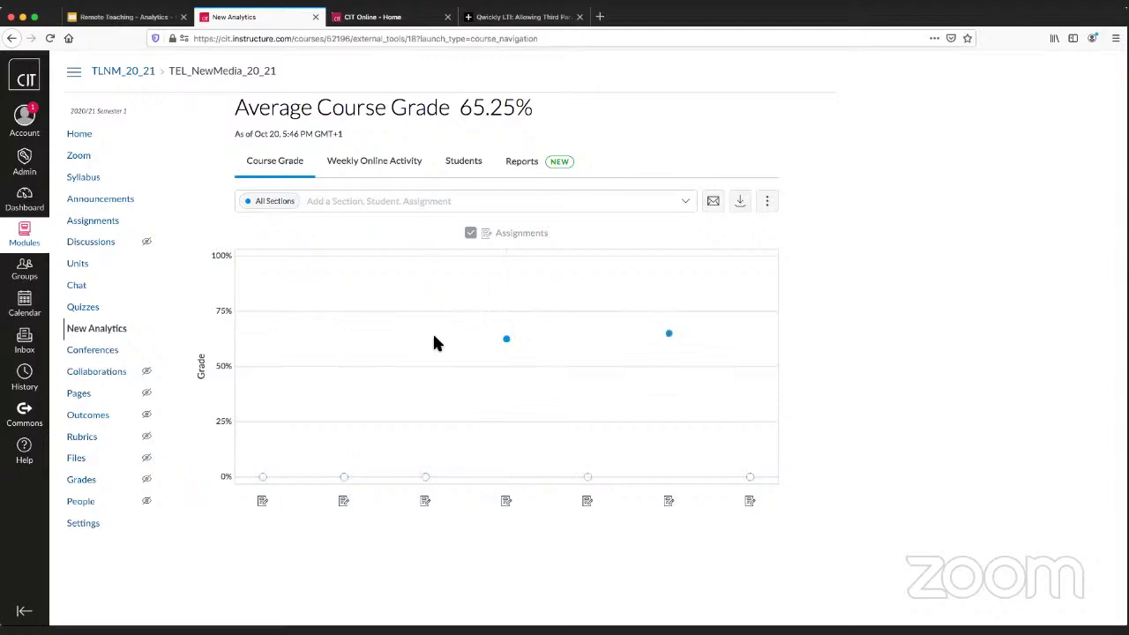
Display the course grades as a data table and switch back to the chart.
left_click(767, 205)
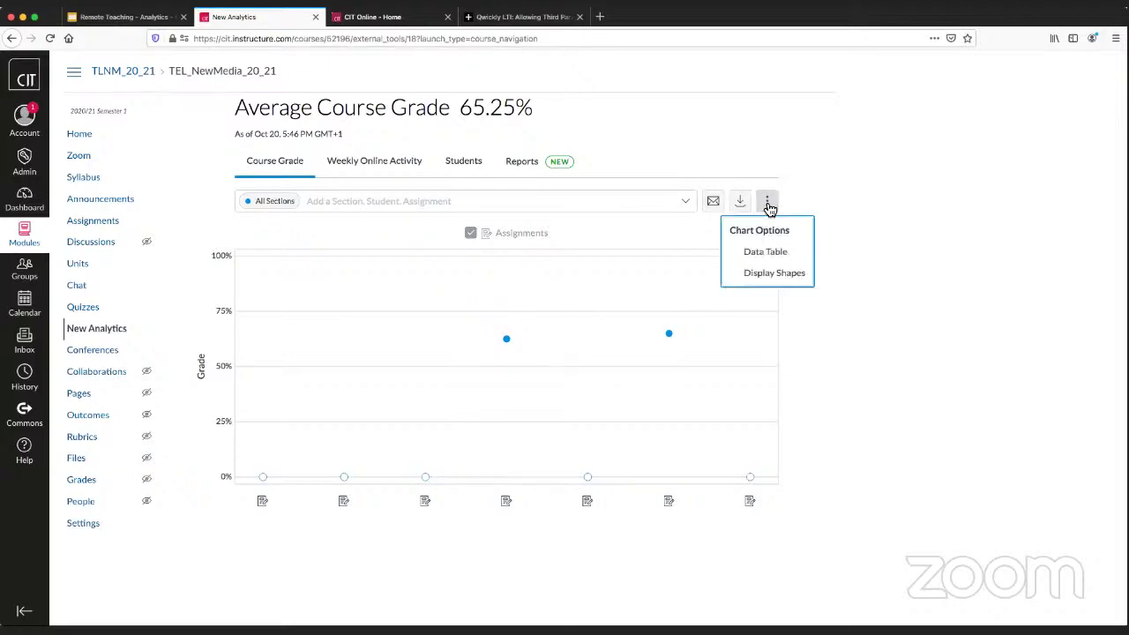
left_click(756, 256)
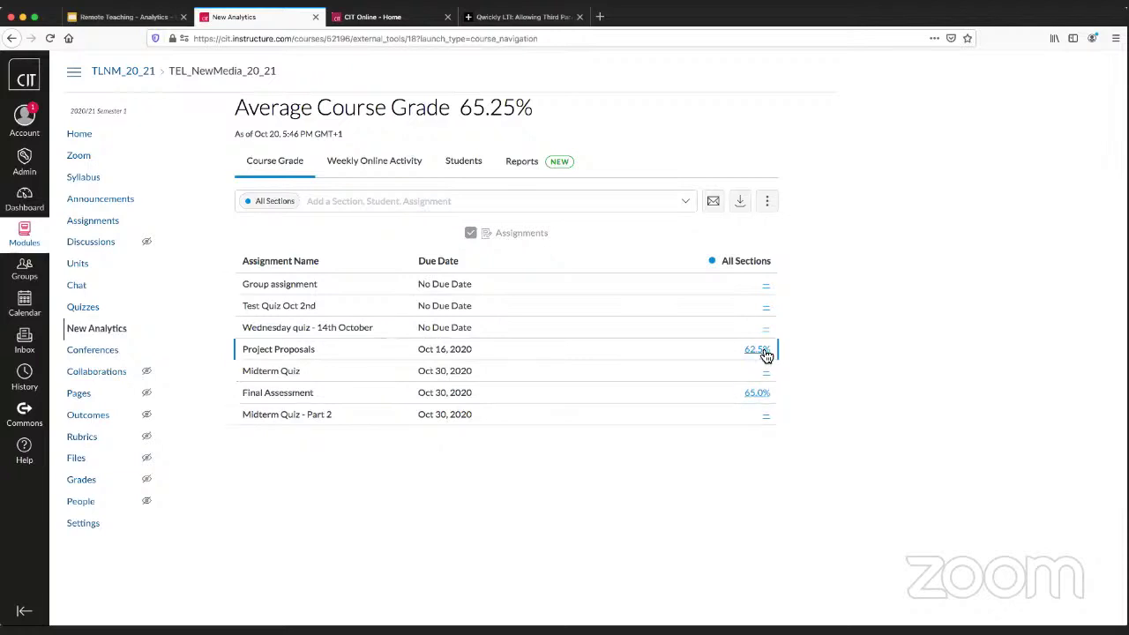
left_click(767, 203)
left_click(758, 252)
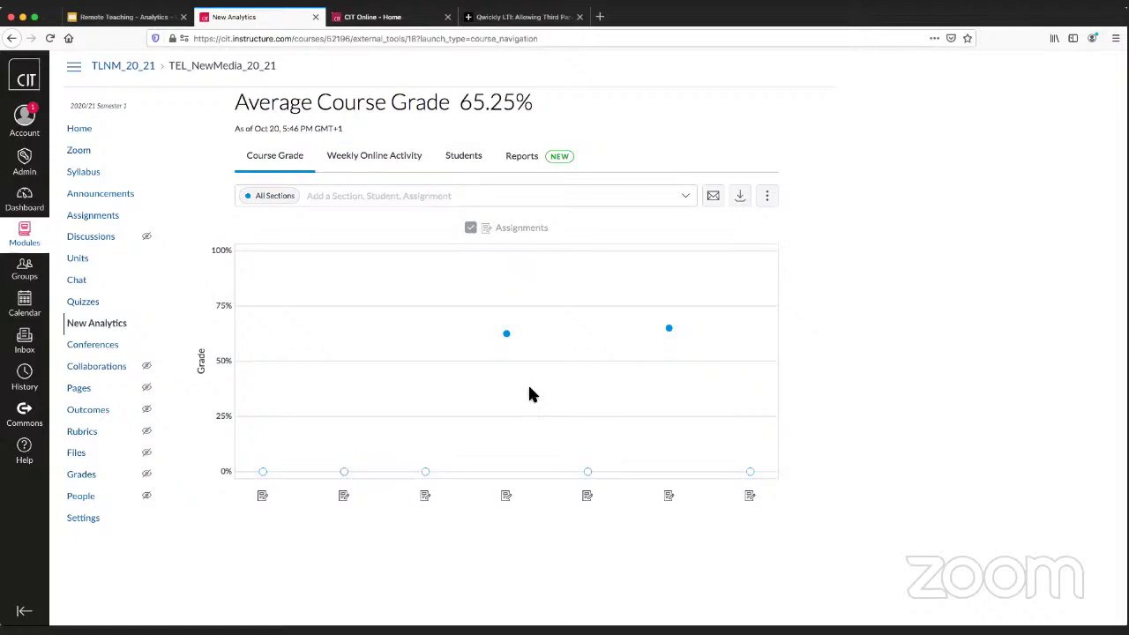
Open the Project Proposals grade details, check the late student's last login, and return to the assignment summary.
left_click(508, 336)
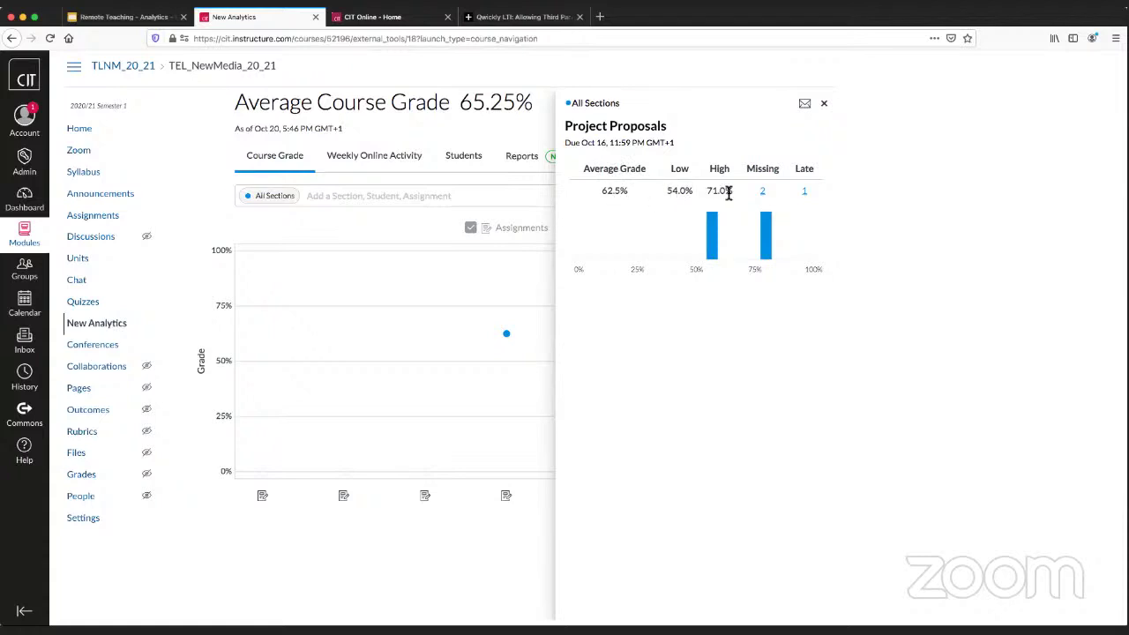
left_click(805, 192)
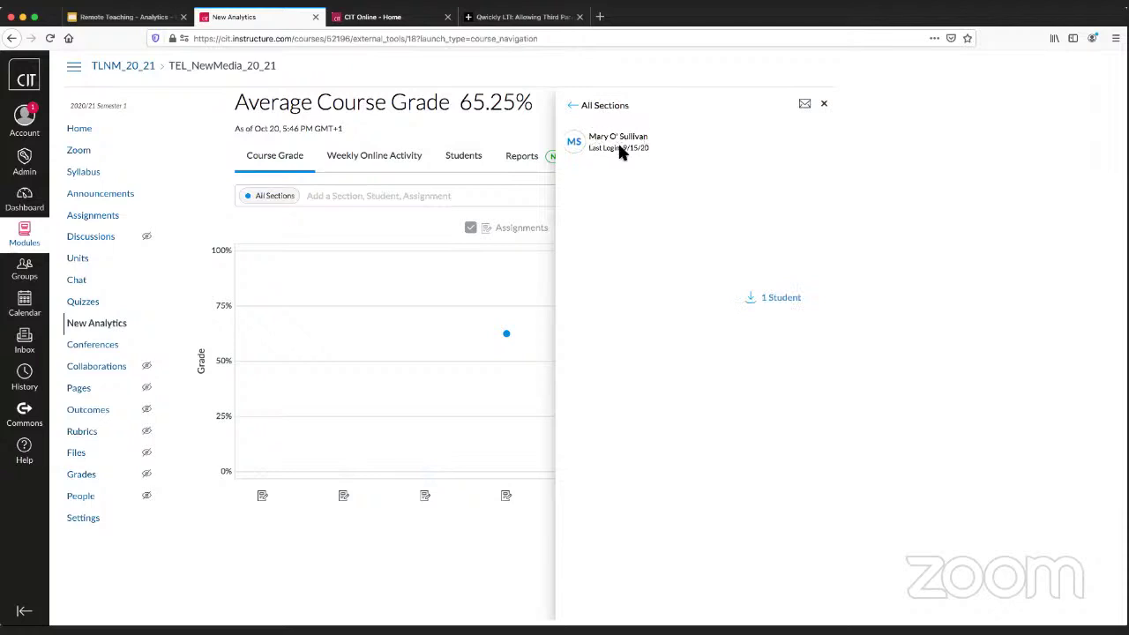
left_click_drag(650, 147, 603, 148)
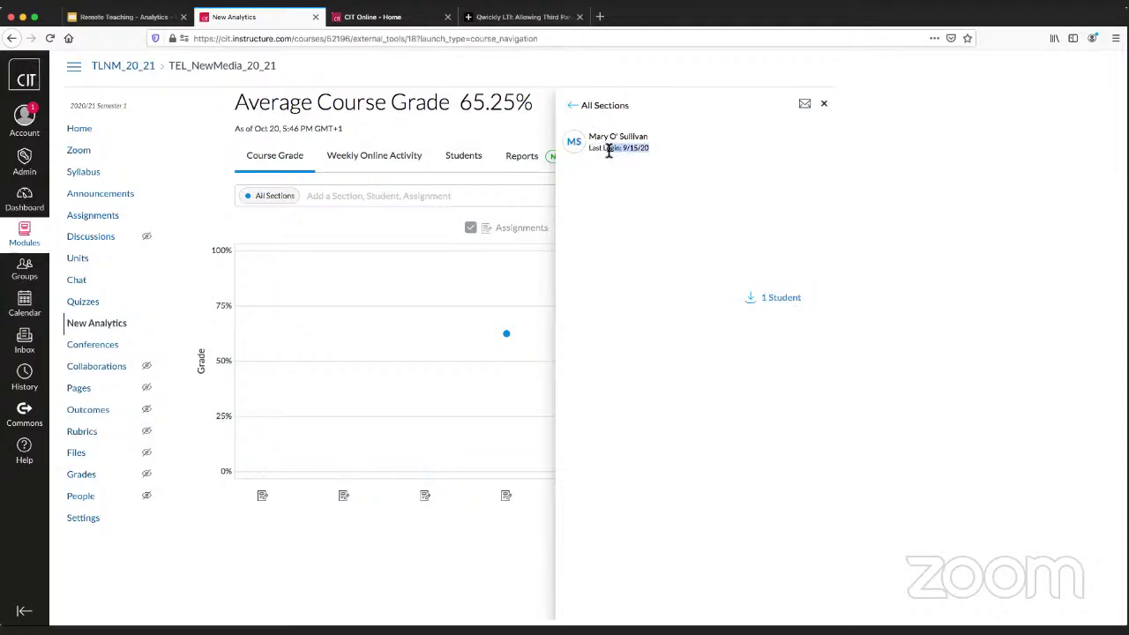
left_click(573, 109)
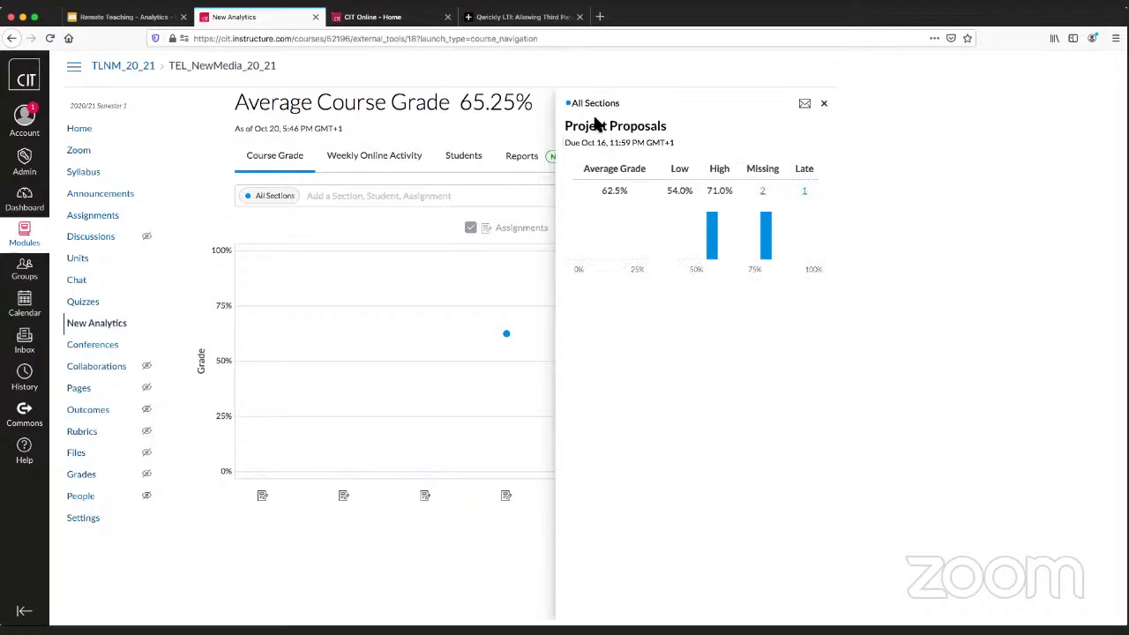
List the students with a missing Project Proposals submission and examine the CSV download option.
left_click(763, 192)
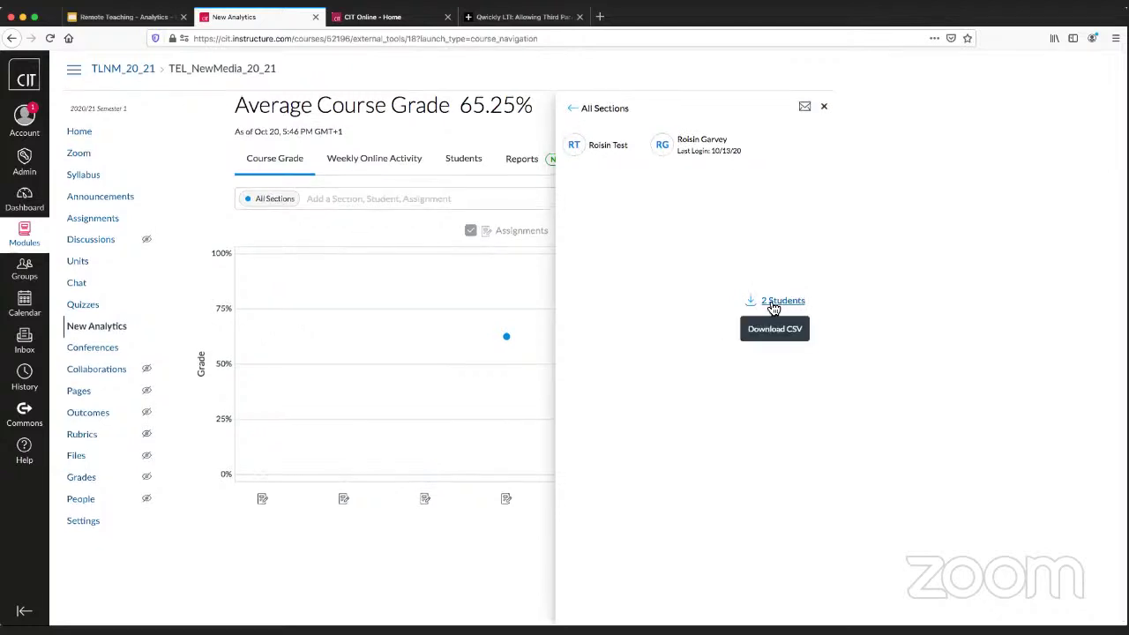
scroll(781, 306, "down", 1)
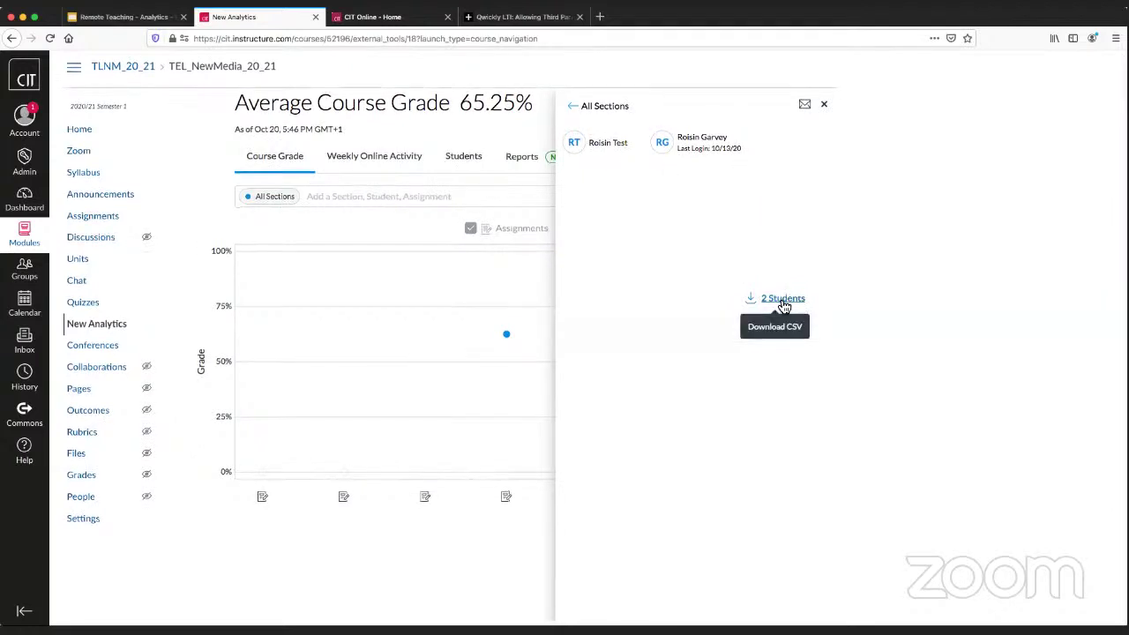
scroll(791, 157, "down", 1)
scroll(791, 157, "down", 1)
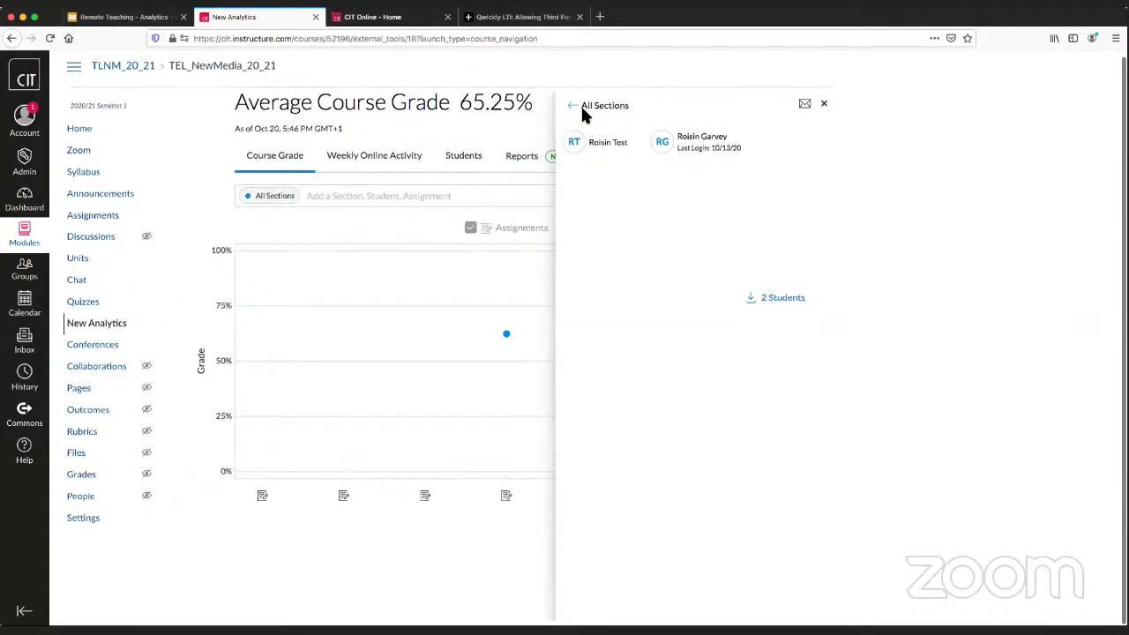
Start a message to Project Proposals students and set its score range to 20 to 70%.
left_click(805, 107)
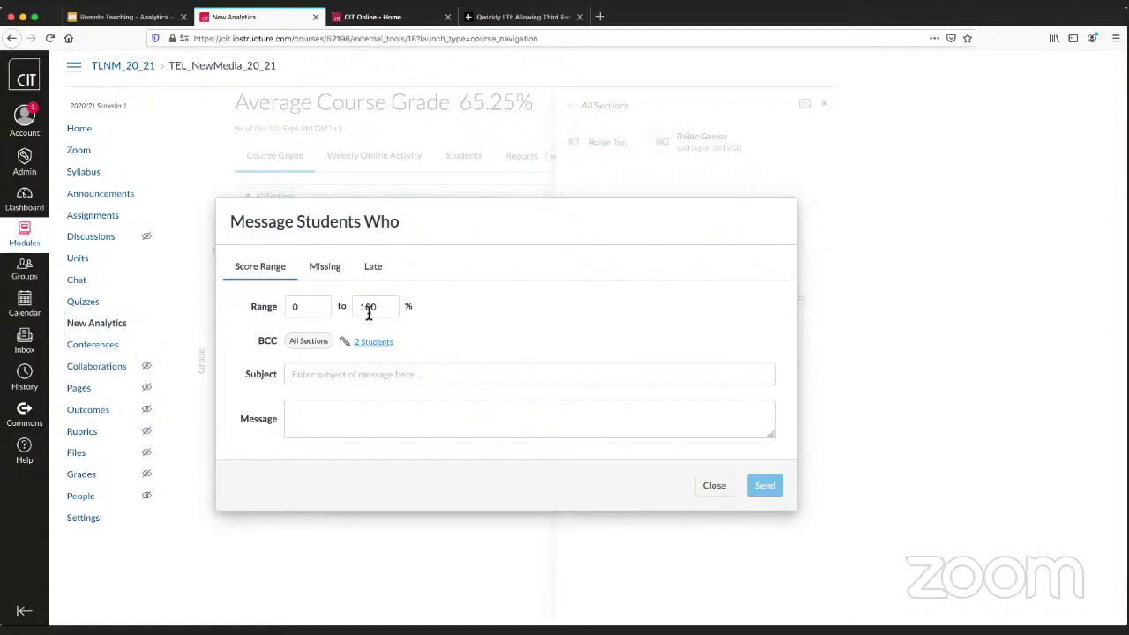
left_click_drag(372, 308, 358, 303)
left_click(369, 307)
left_click_drag(369, 307, 358, 306)
type("50")
left_click_drag(371, 306, 358, 302)
left_click(292, 305)
key("BackSpace")
type("2")
left_click(471, 307)
Expand the message's BCC recipients, remove the listed student, and reset the names.
left_click(373, 343)
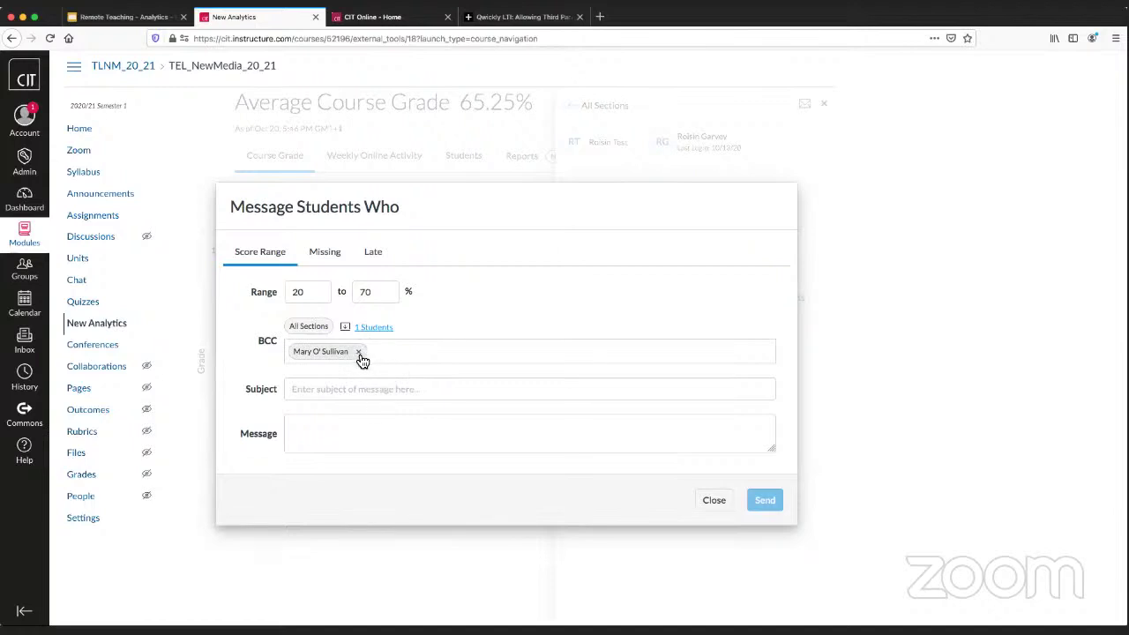
left_click(359, 351)
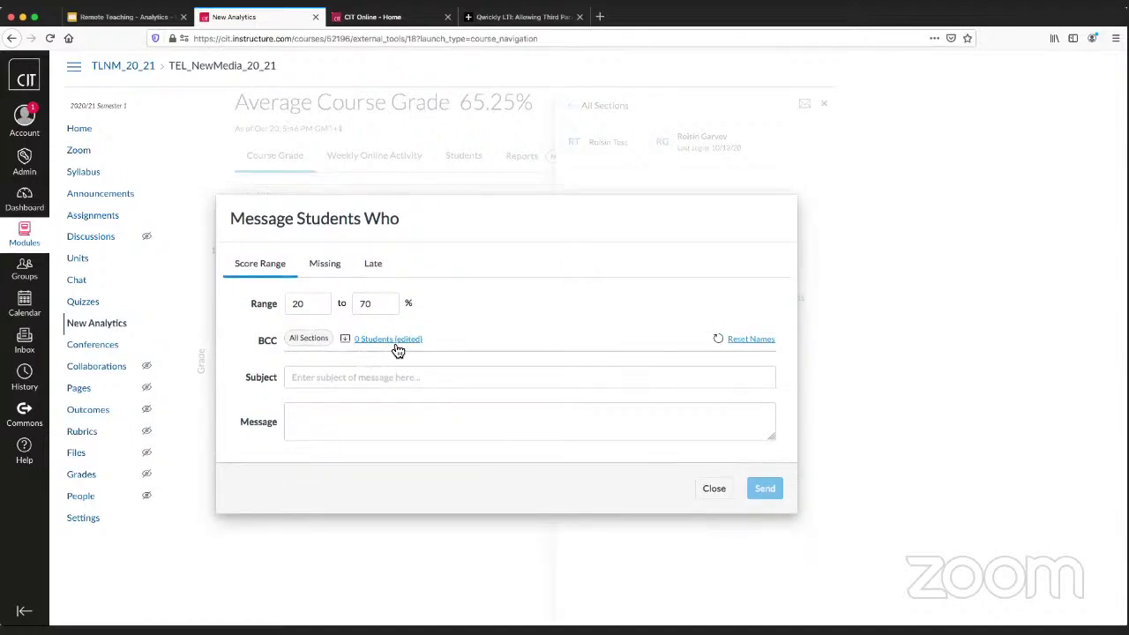
left_click(750, 340)
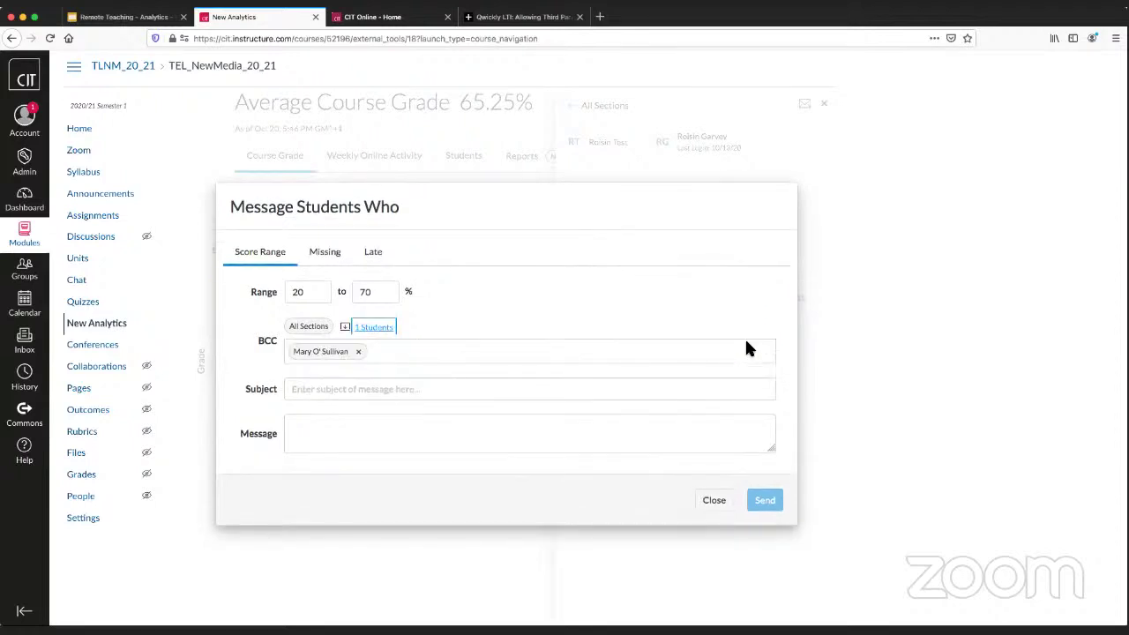
left_click(569, 328)
Change the message criterion to Missing and expand its BCC list to check the recipients.
left_click(337, 256)
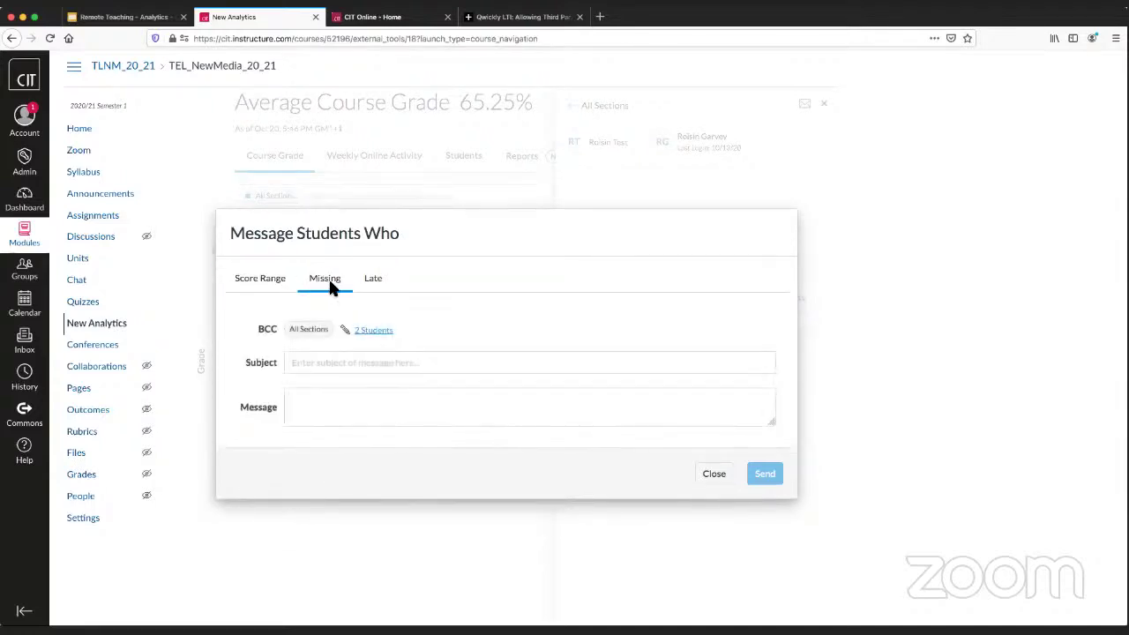
left_click(372, 330)
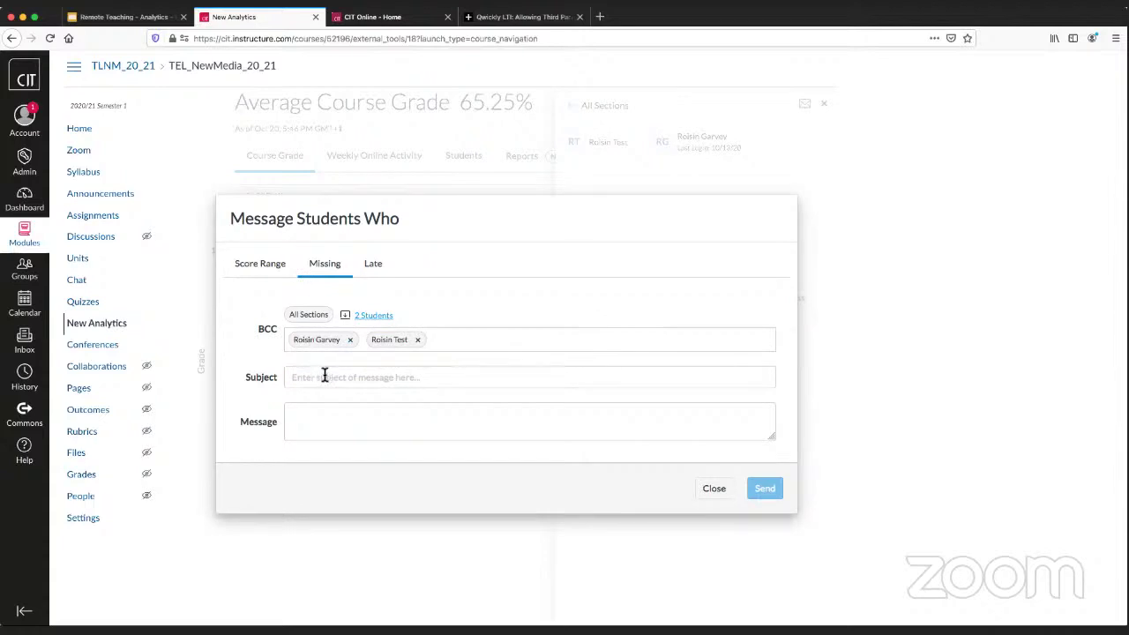
scroll(339, 379, "up", 1)
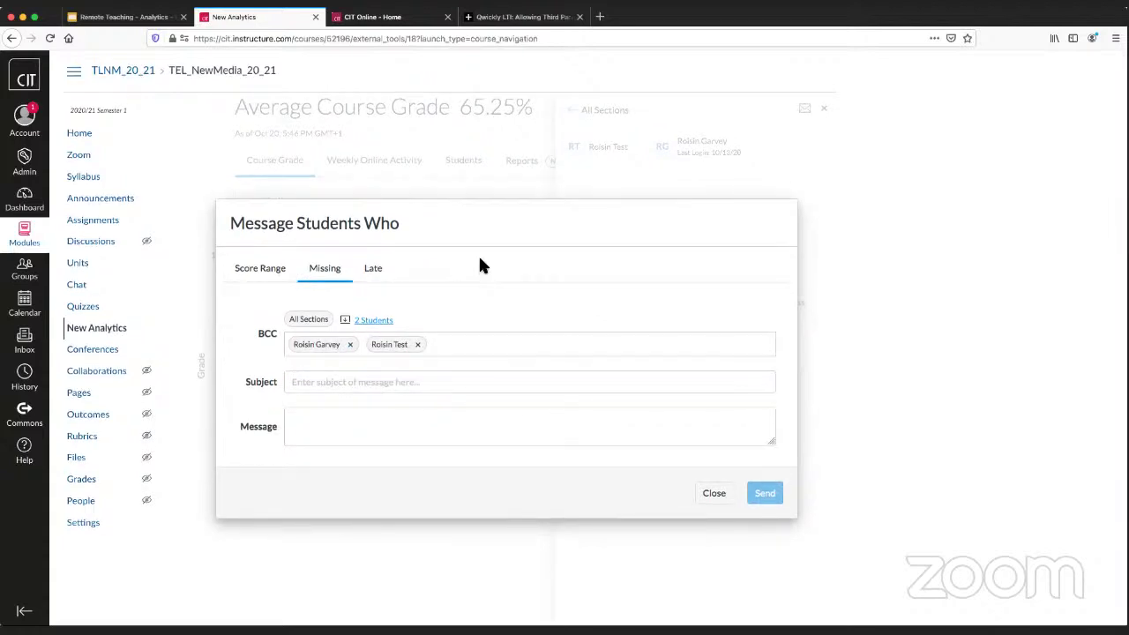
View the Late message criterion, highlight the dialog title, and close the message without sending it.
left_click(378, 270)
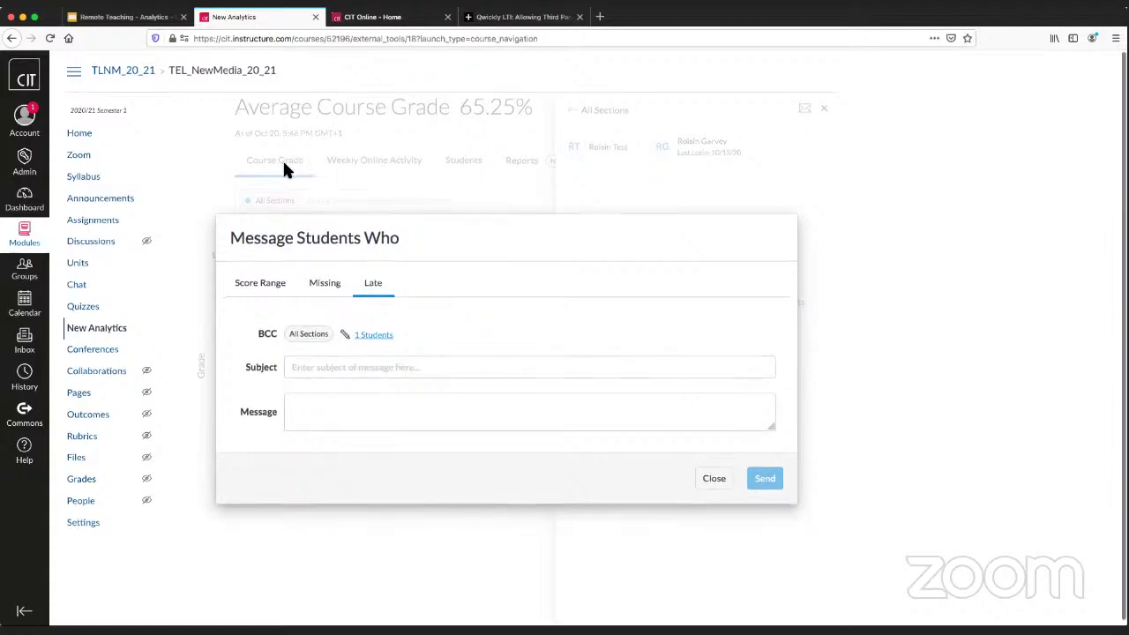
scroll(282, 159, "down", 1)
left_click_drag(397, 234, 245, 236)
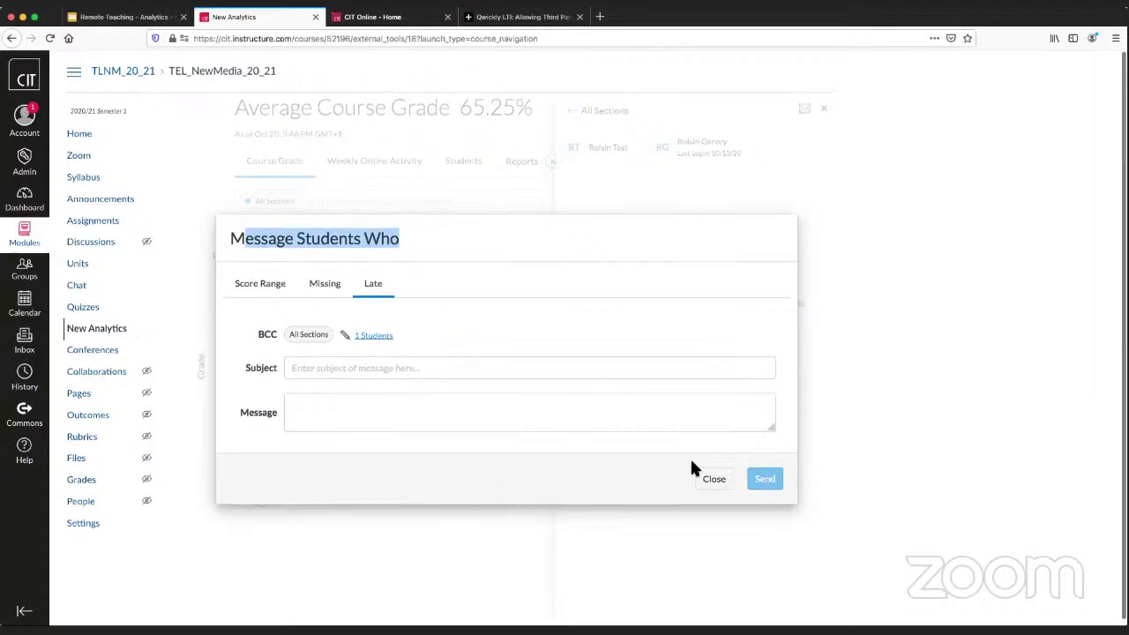
left_click(714, 478)
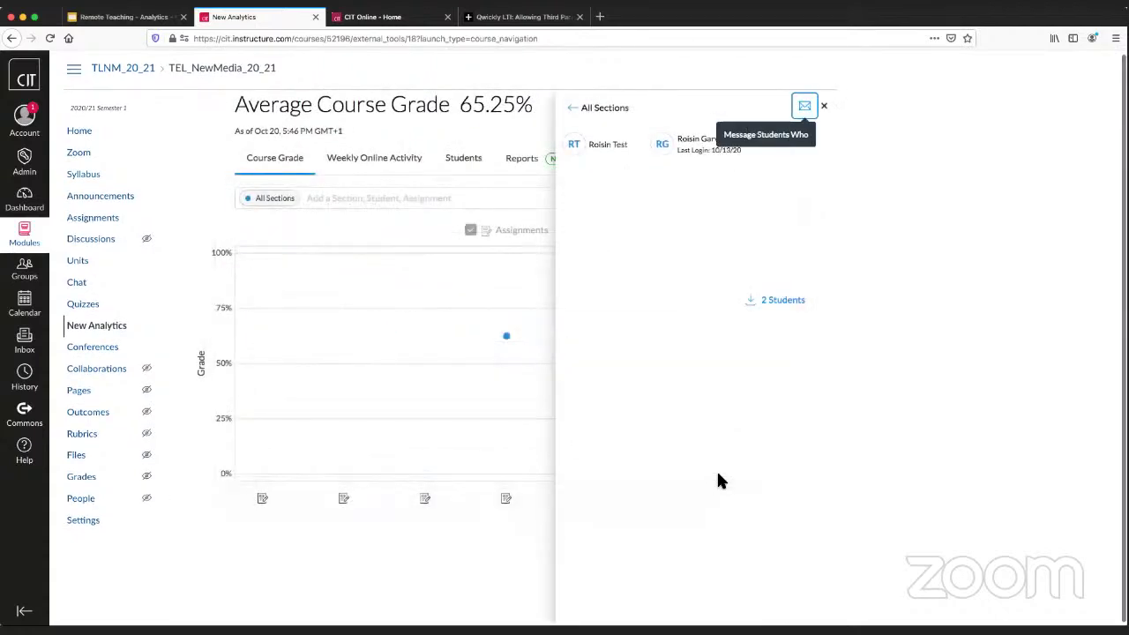
View the students behind each bar of the Project Proposals grade distribution and close the assignment details.
left_click(574, 112)
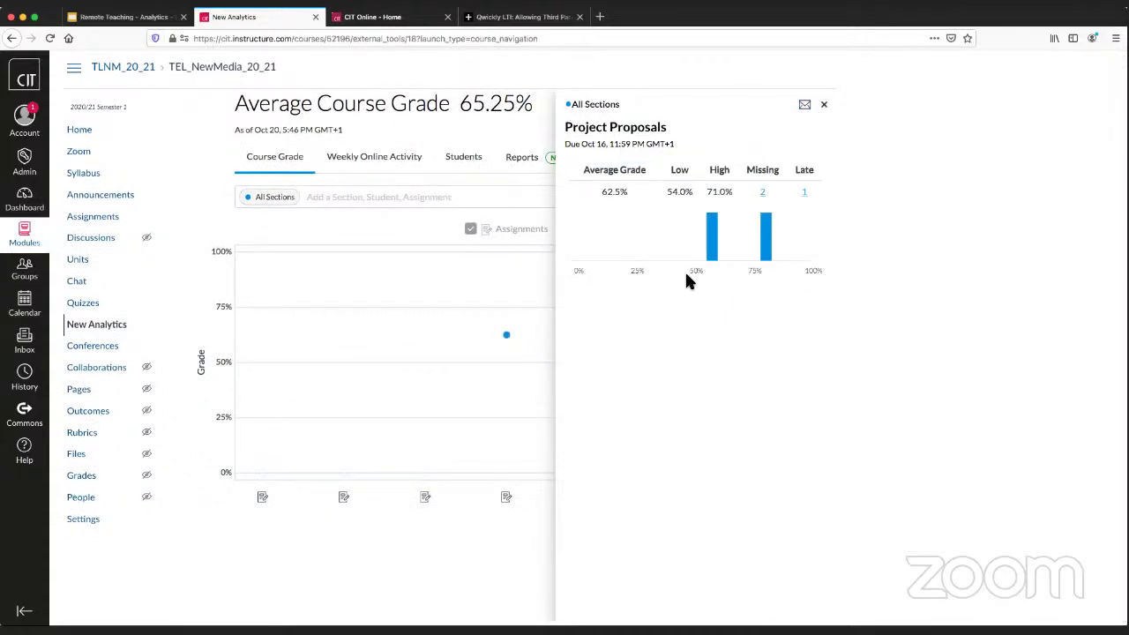
left_click(712, 234)
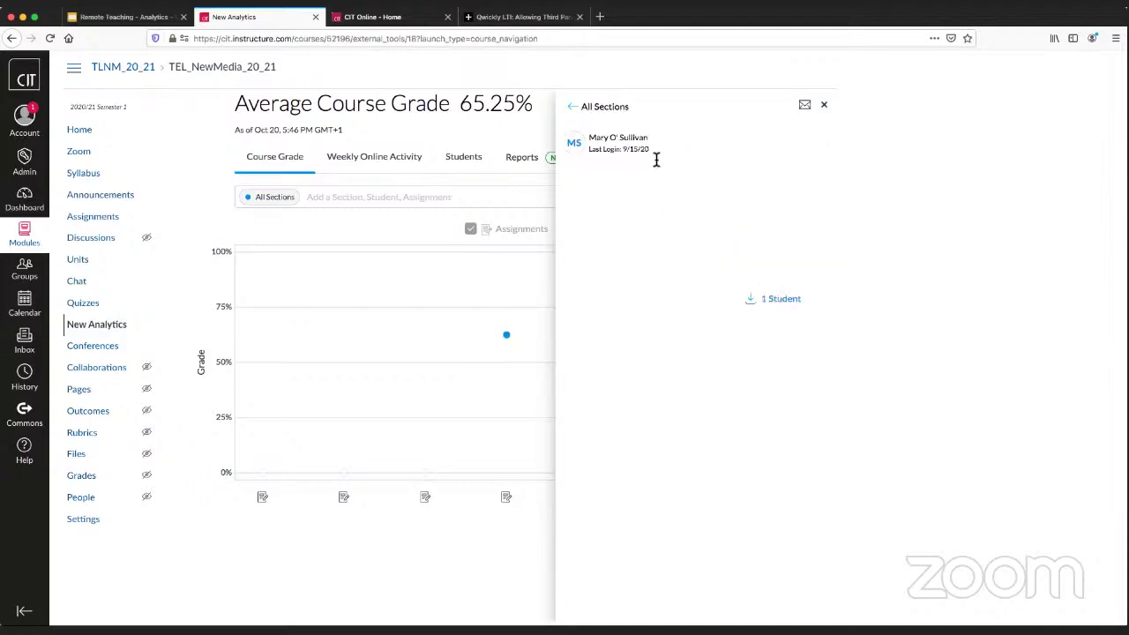
left_click(573, 106)
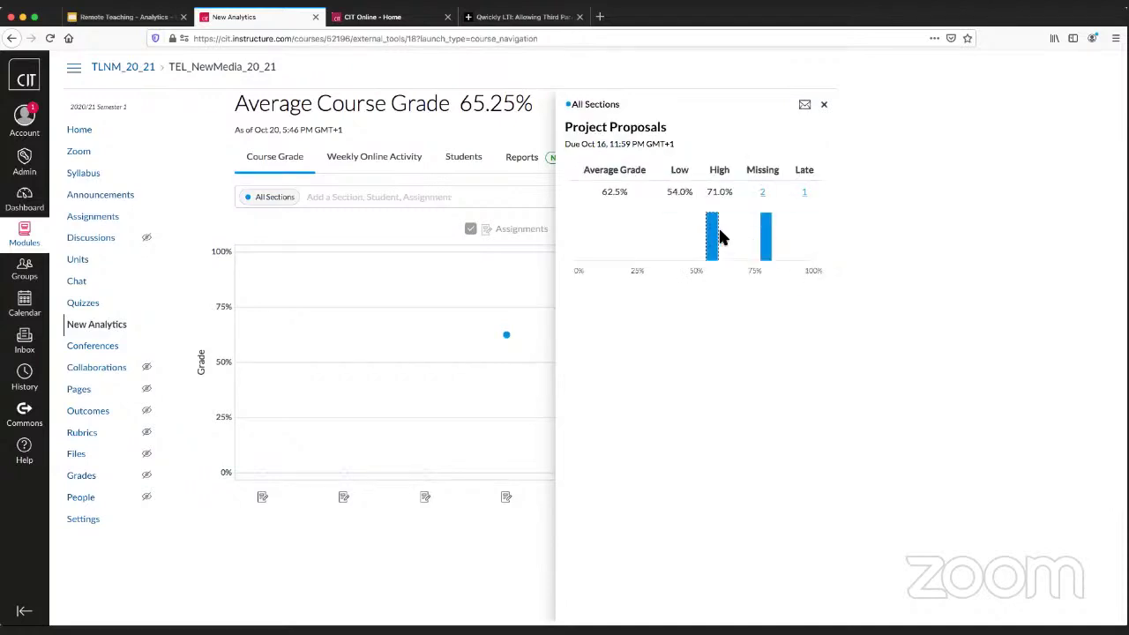
left_click(767, 244)
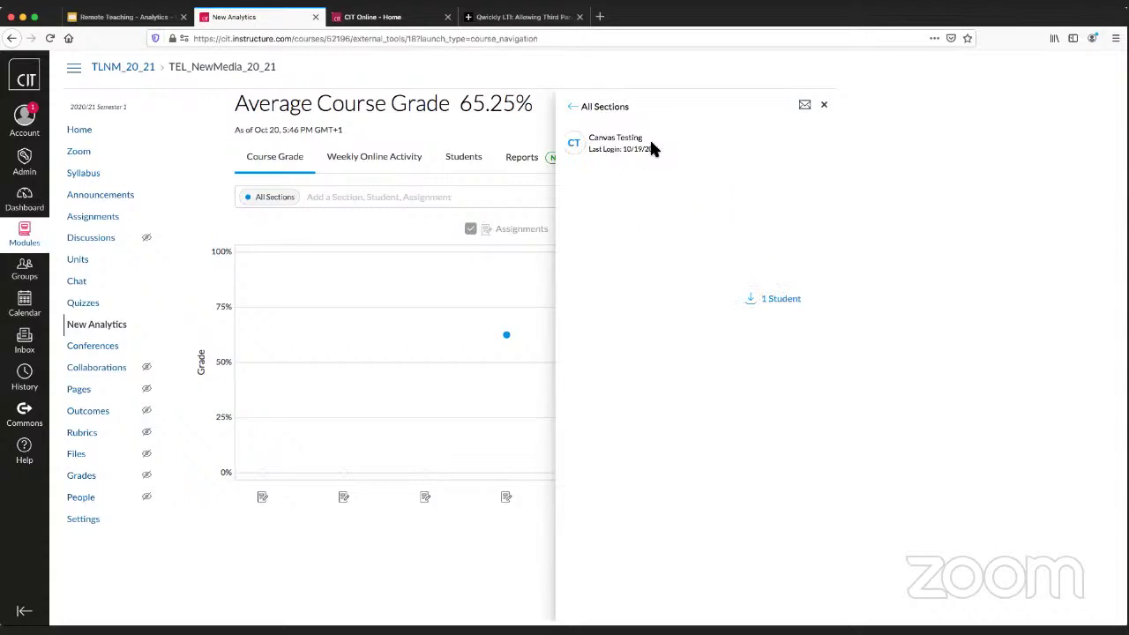
left_click(573, 107)
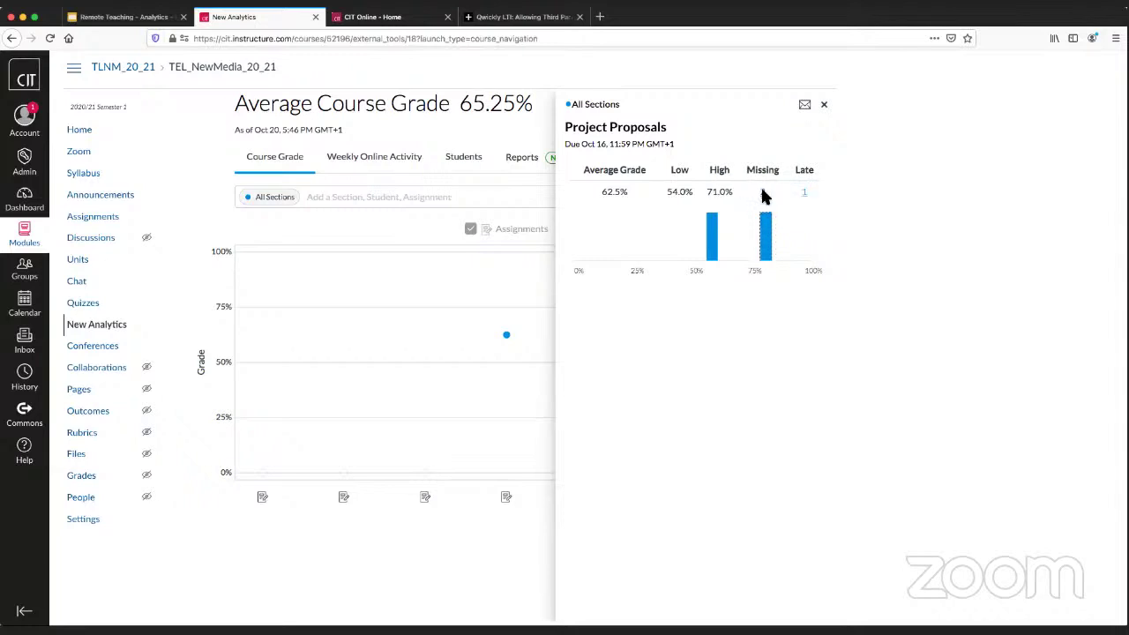
left_click(766, 234)
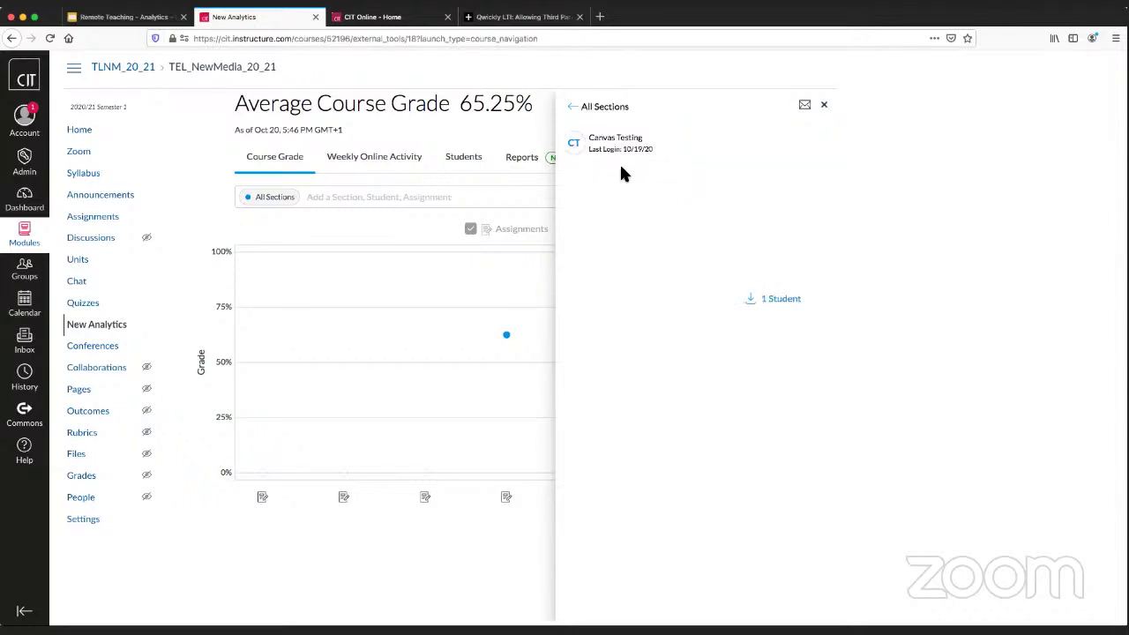
left_click(583, 109)
left_click(823, 106)
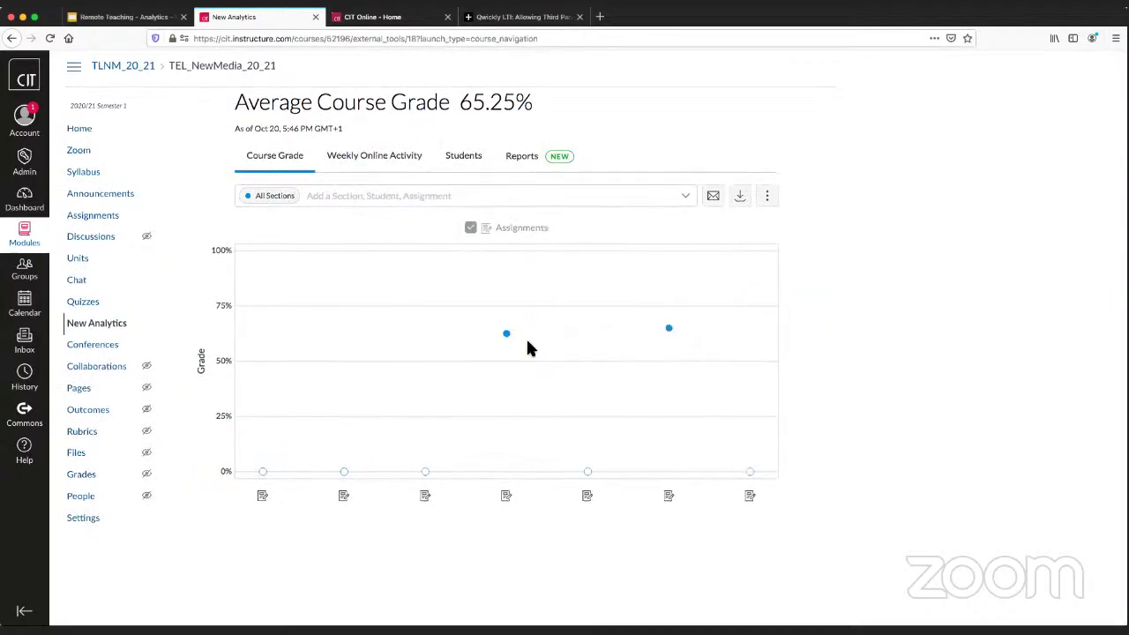
Compare Section 1 and Section 2 against all sections on the Course Grade chart, and remove both section filters.
left_click(331, 196)
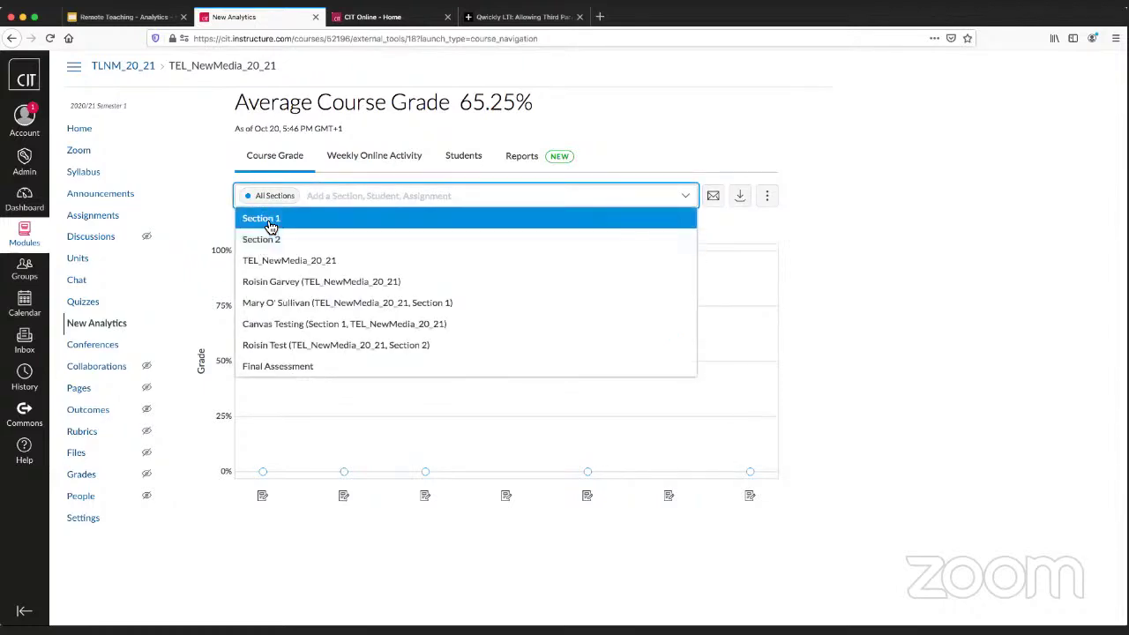
left_click(268, 222)
left_click(383, 196)
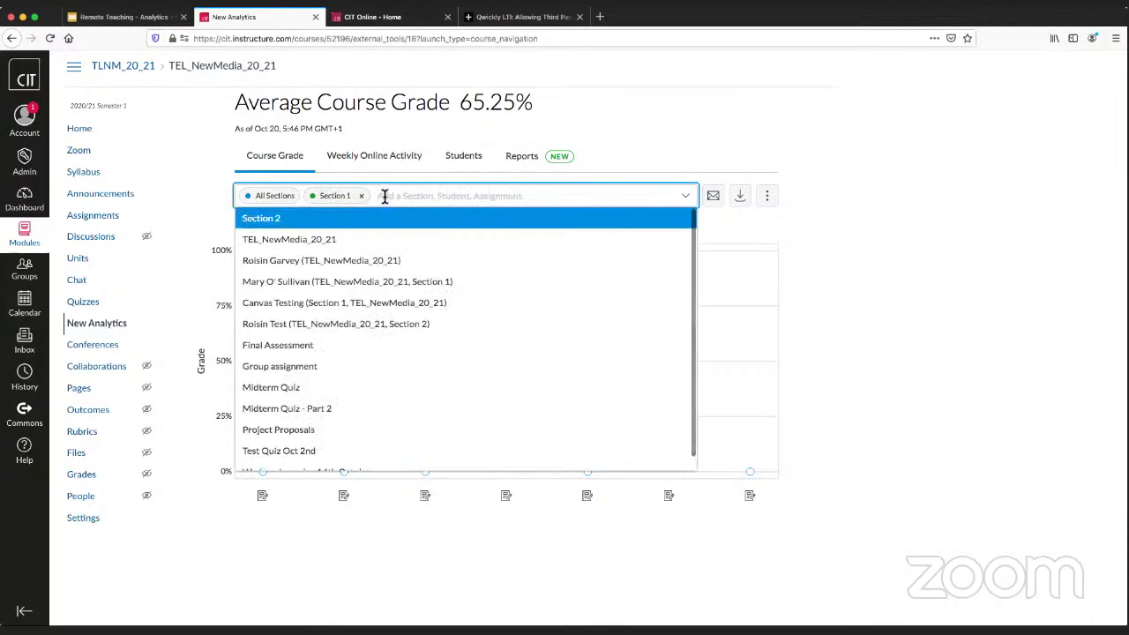
left_click(283, 220)
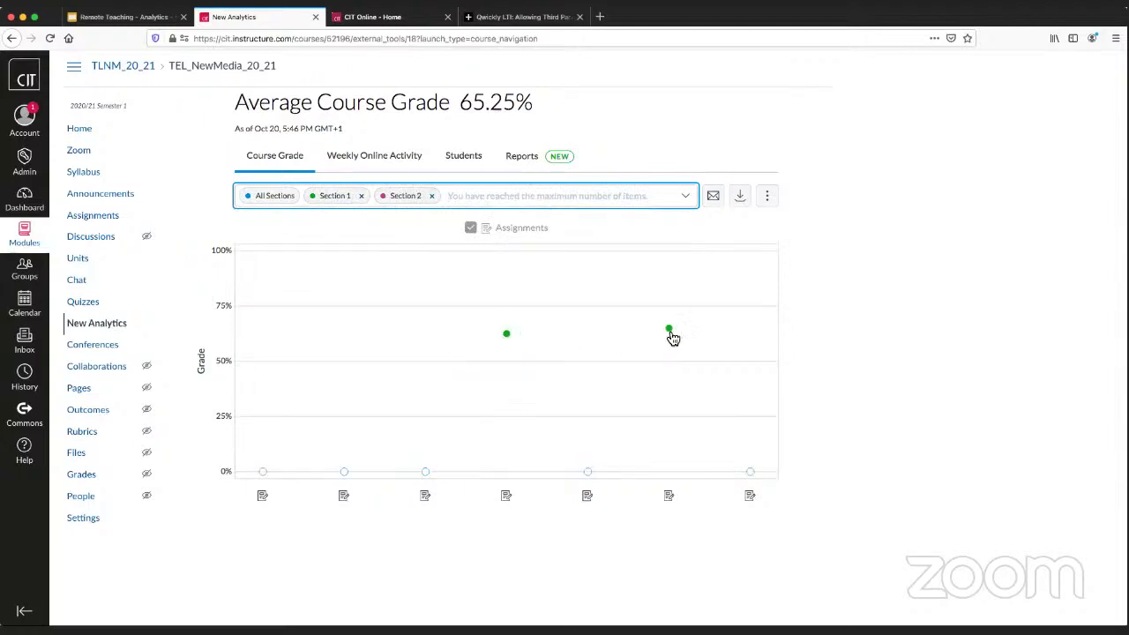
mouse_move(503, 337)
left_click(432, 196)
left_click(361, 195)
Add the two Section 1 students to the Course Grade chart and inspect their Project Proposals points against the class average.
left_click(336, 196)
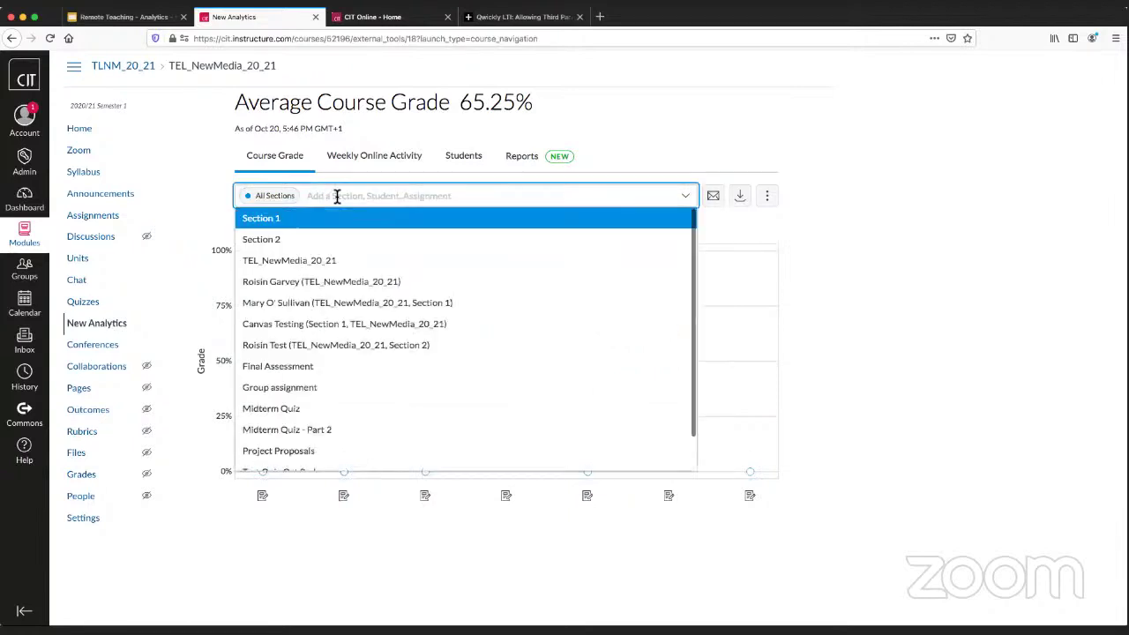
left_click(351, 304)
left_click(432, 196)
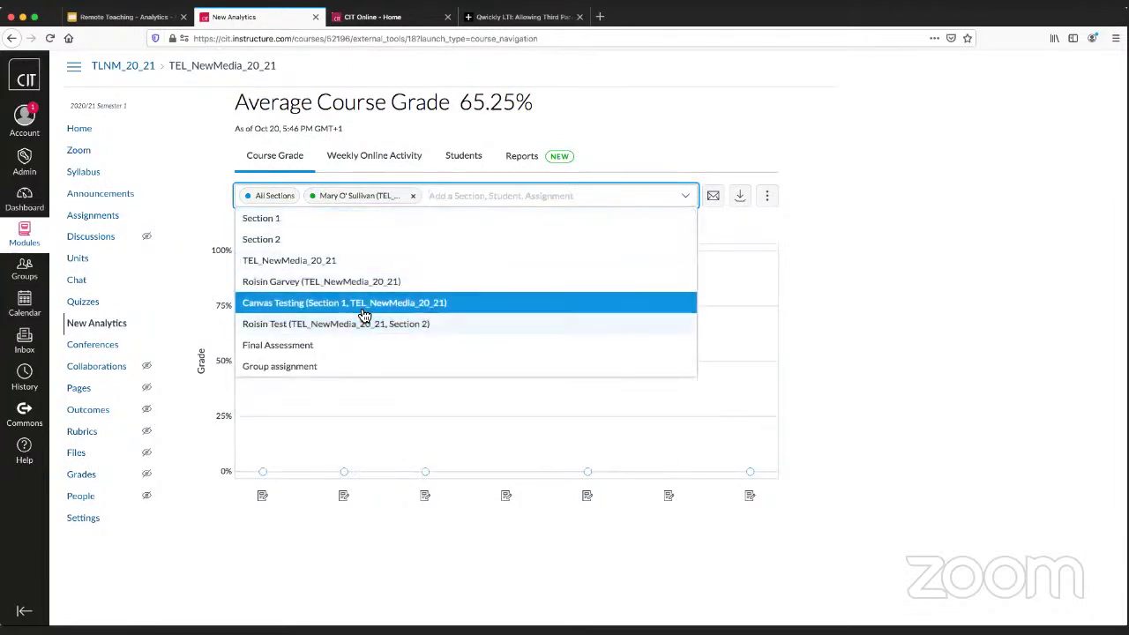
left_click(362, 313)
scroll(504, 335, "up", 1)
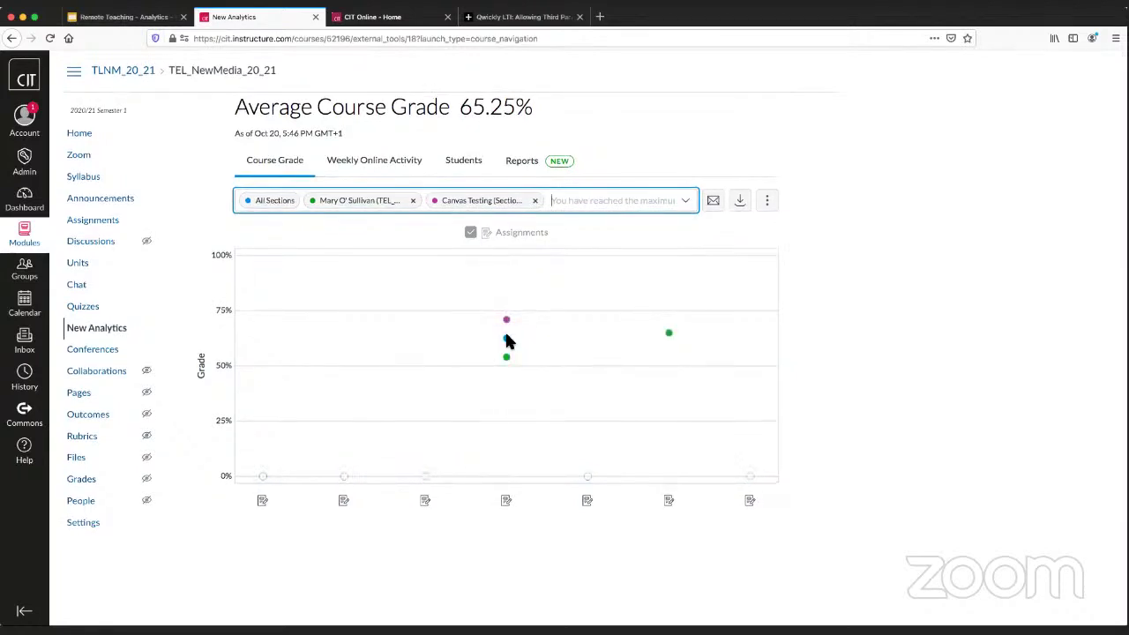
mouse_move(507, 323)
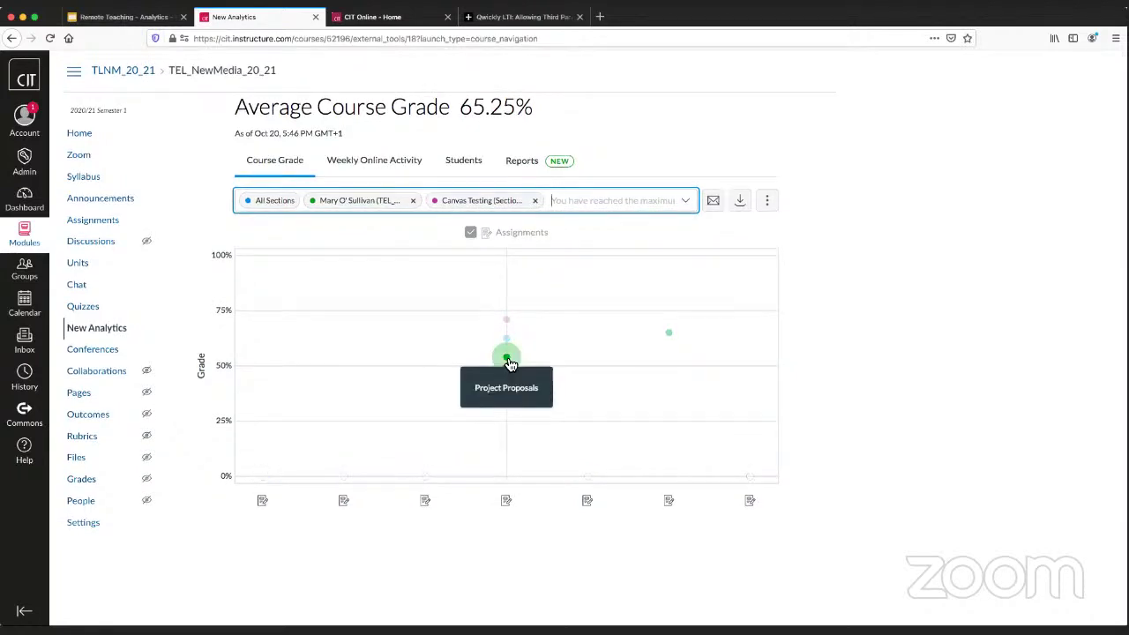
mouse_move(509, 345)
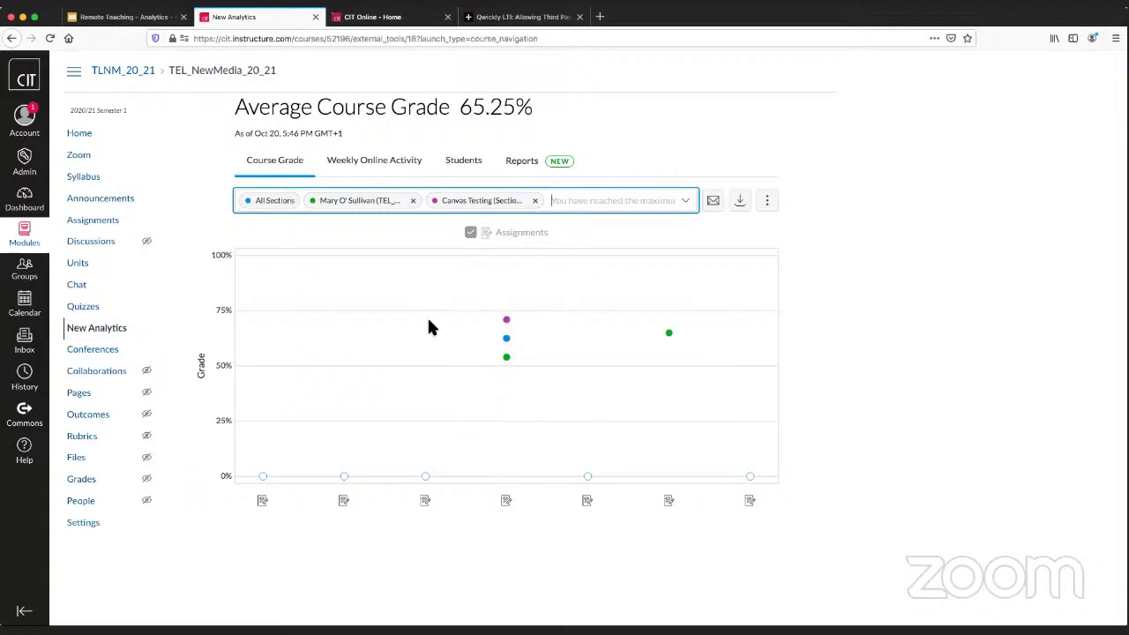
Show the Weekly Online Activity charts and examine the average page views for the week of 10/5.
left_click(367, 169)
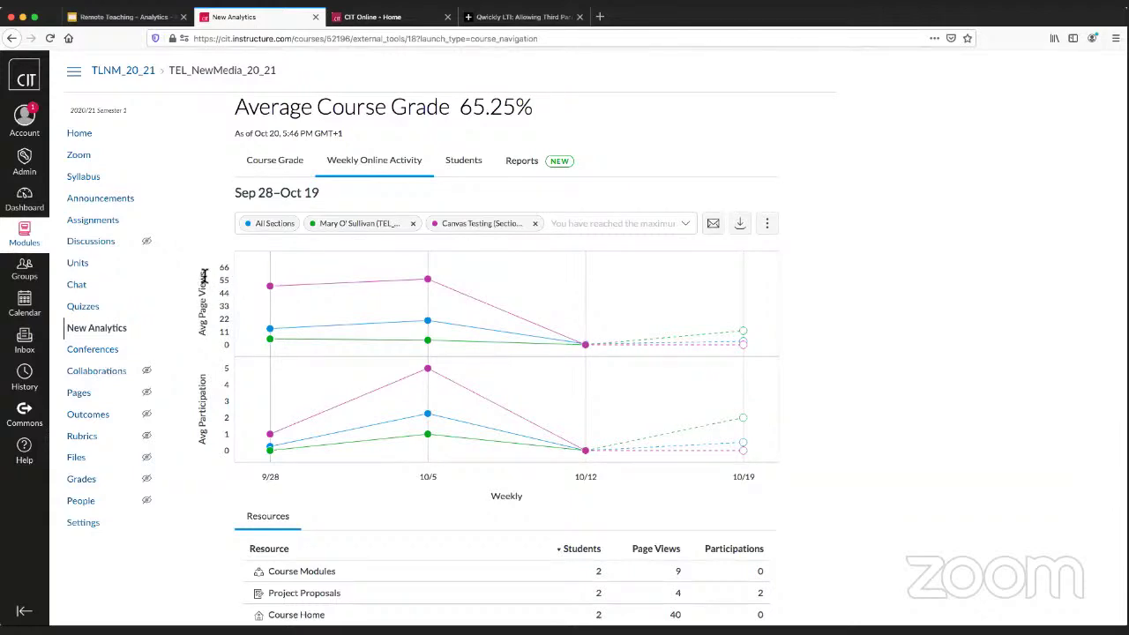
left_click_drag(202, 275, 201, 305)
left_click(204, 279)
mouse_move(430, 282)
Review the weekly activity's Resources table, highlighting Course Home and checking the Project Proposals row.
scroll(544, 394, "down", 5)
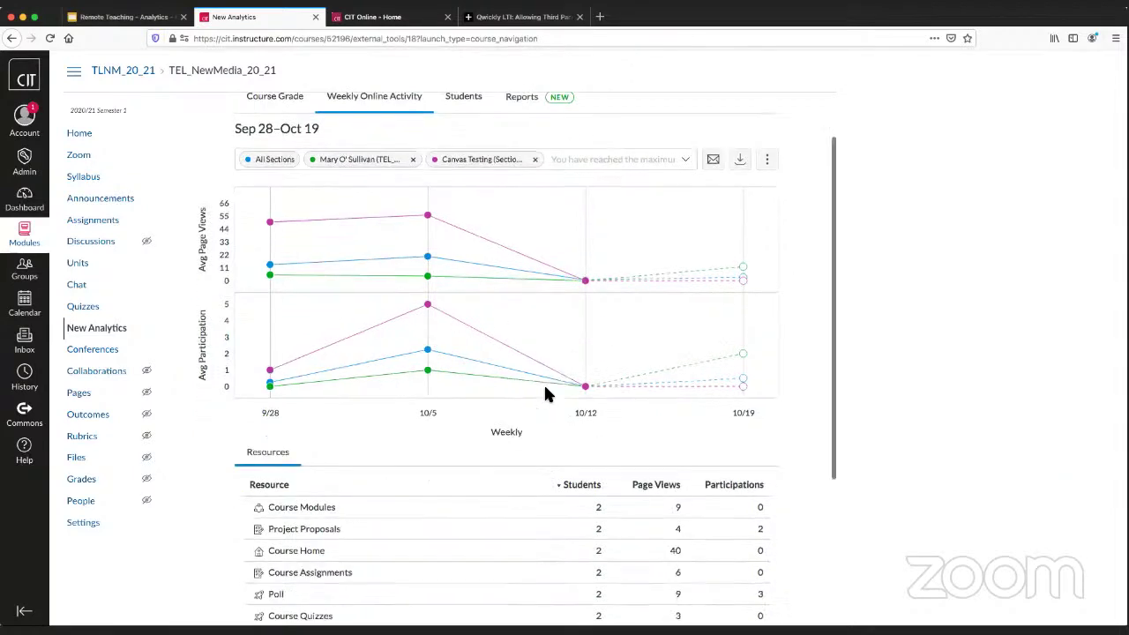
scroll(545, 394, "down", 2)
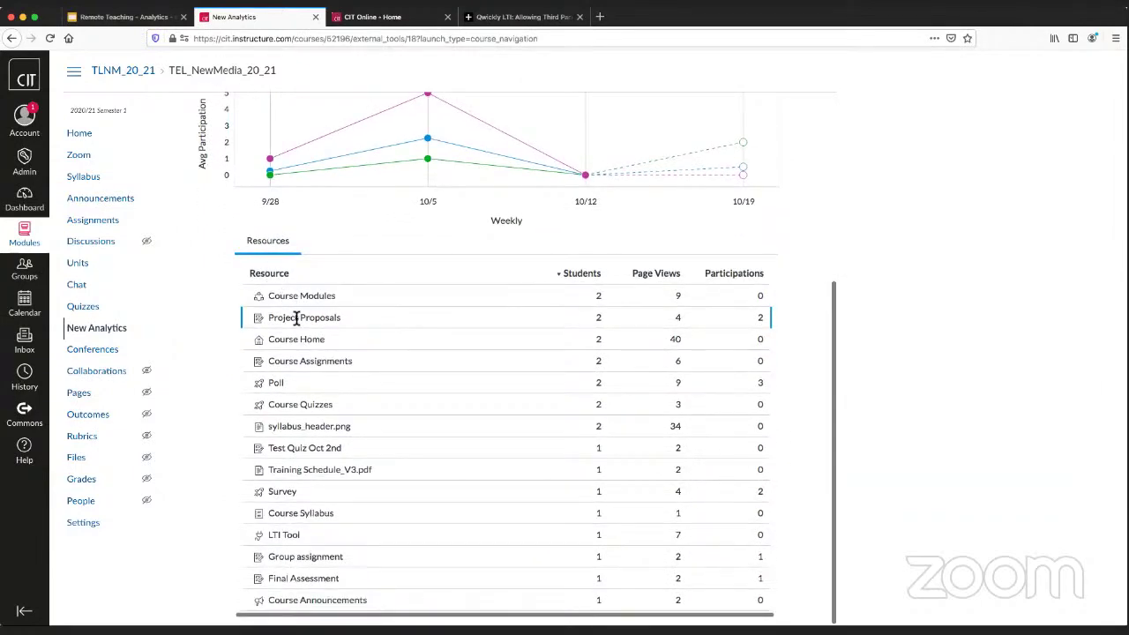
scroll(317, 432, "down", 1)
scroll(313, 388, "down", 1)
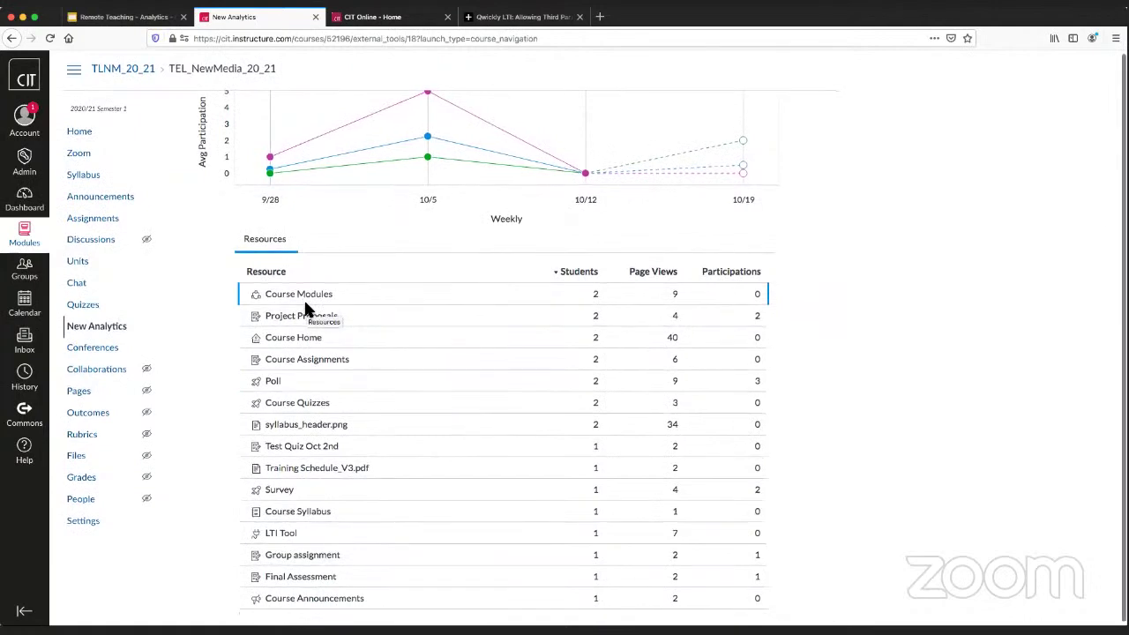
scroll(324, 335, "down", 1)
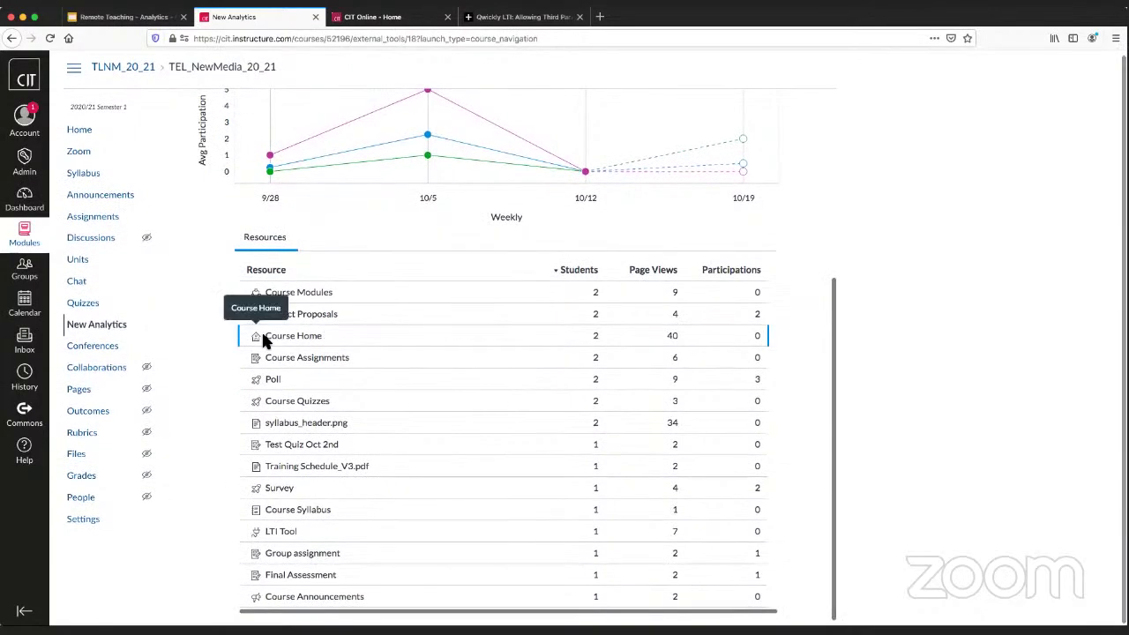
left_click_drag(264, 336, 329, 336)
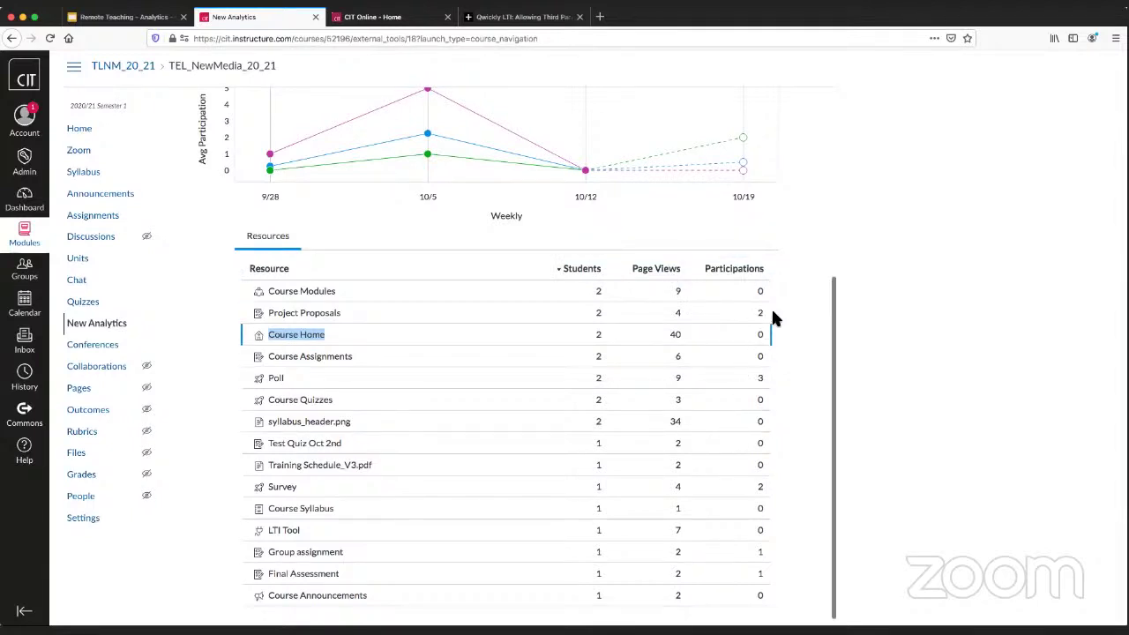
left_click(302, 315)
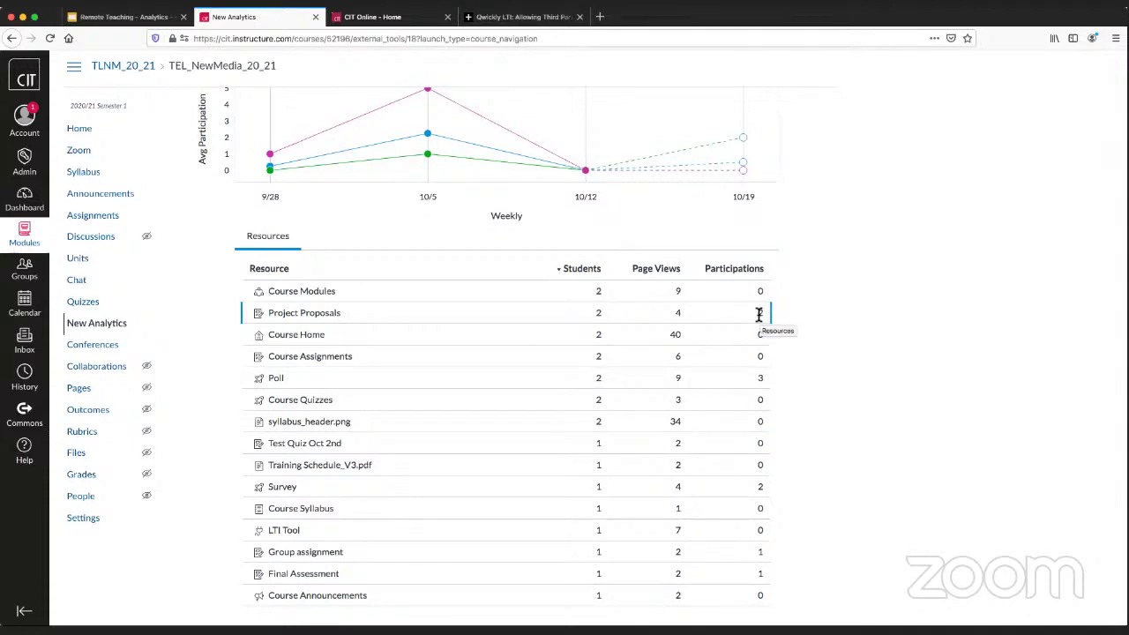
Remove both student filters from Weekly Online Activity and review the charts and resources for all sections.
scroll(423, 383, "up", 5)
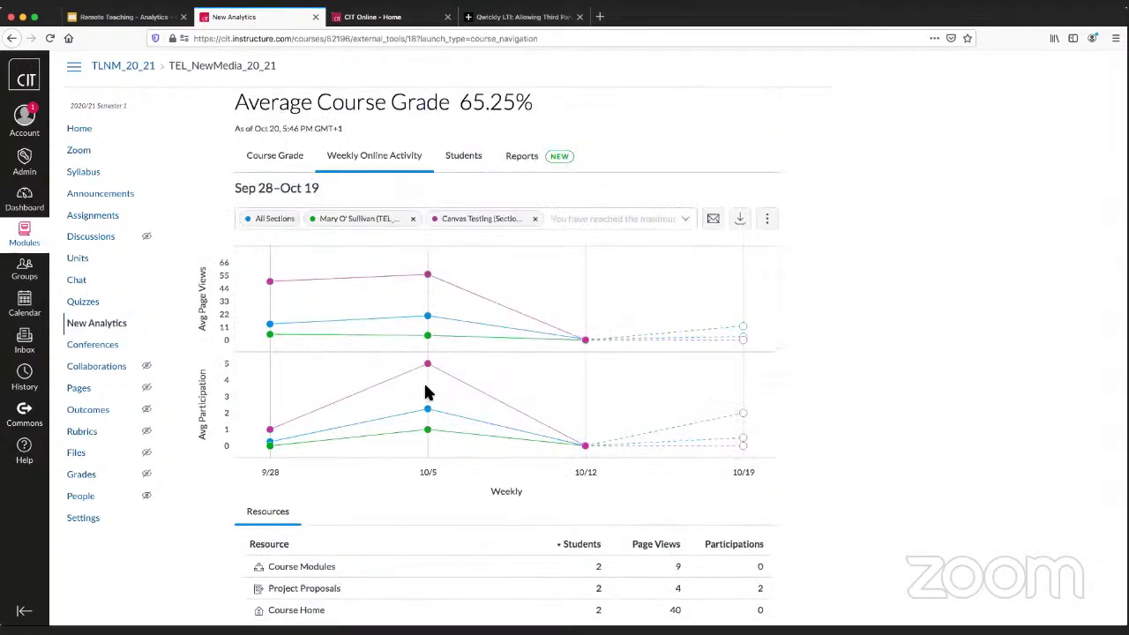
scroll(573, 194, "down", 1)
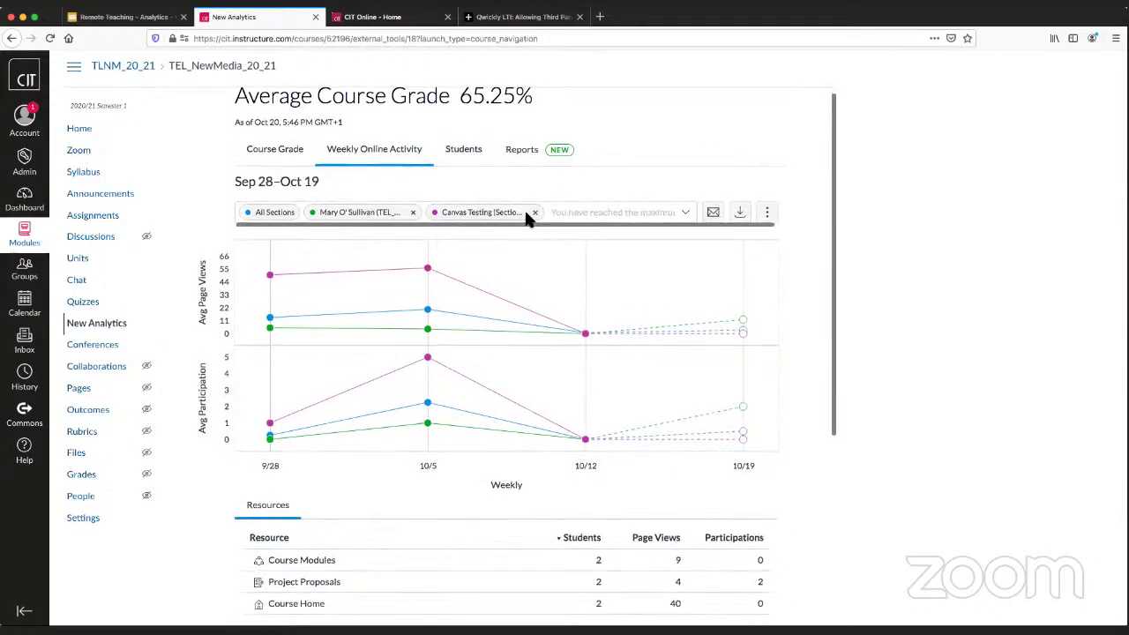
scroll(536, 218, "down", 1)
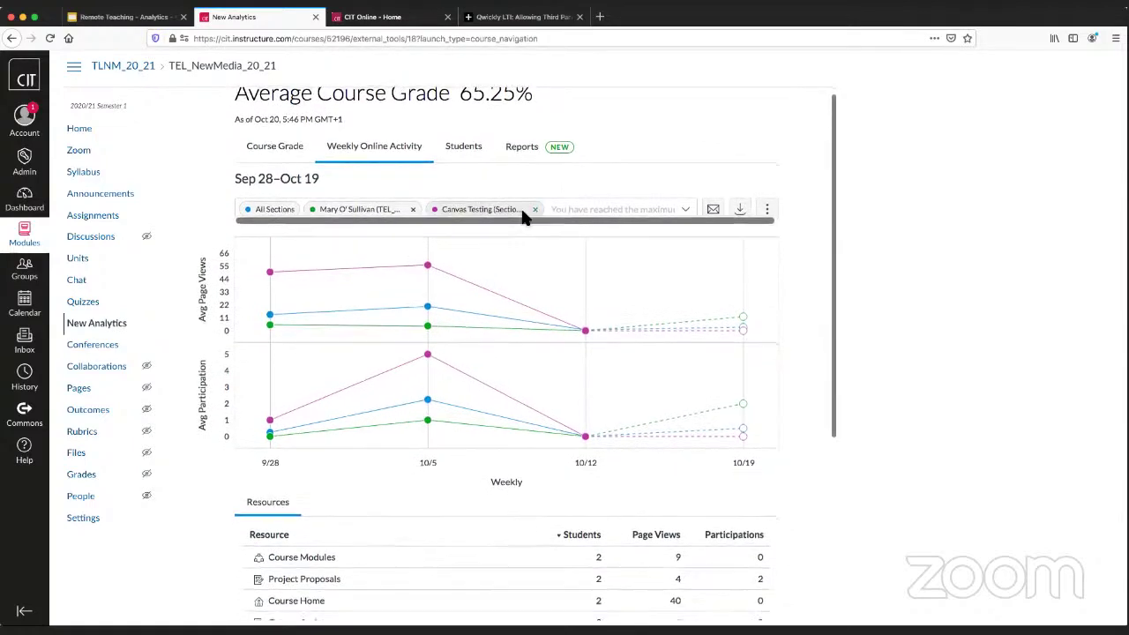
left_click(414, 211)
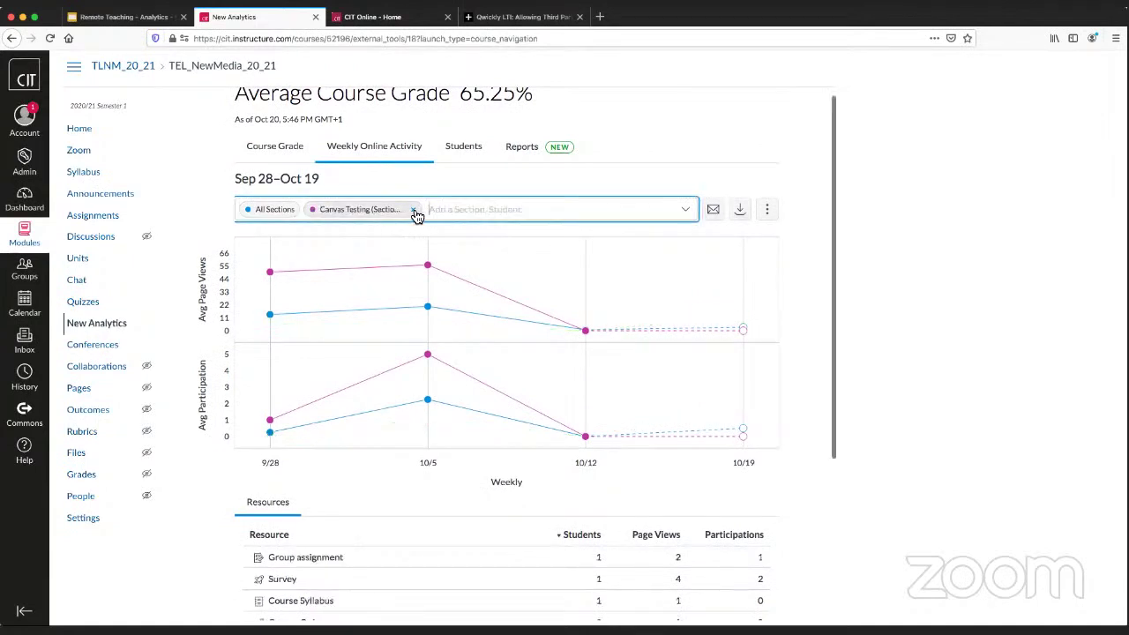
left_click(415, 214)
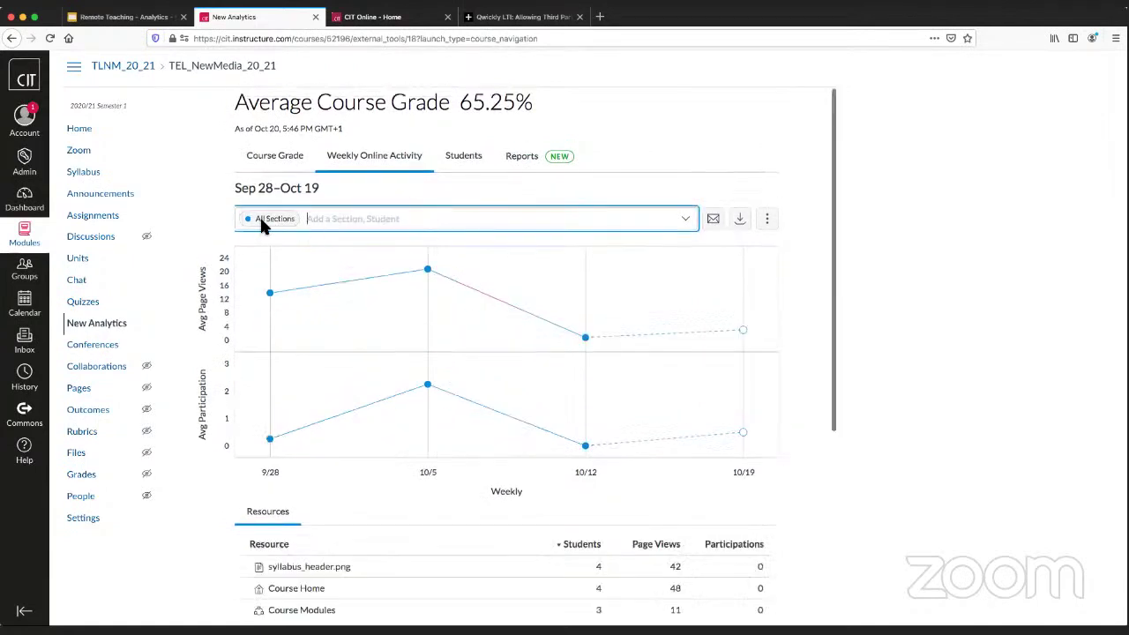
scroll(352, 314, "down", 5)
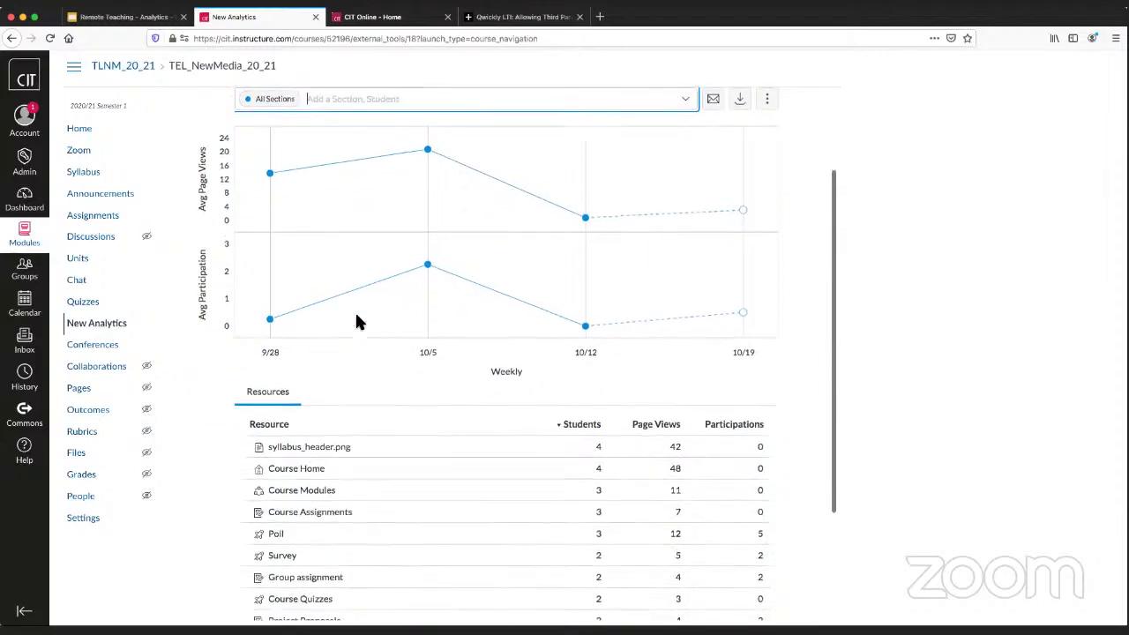
scroll(357, 319, "up", 5)
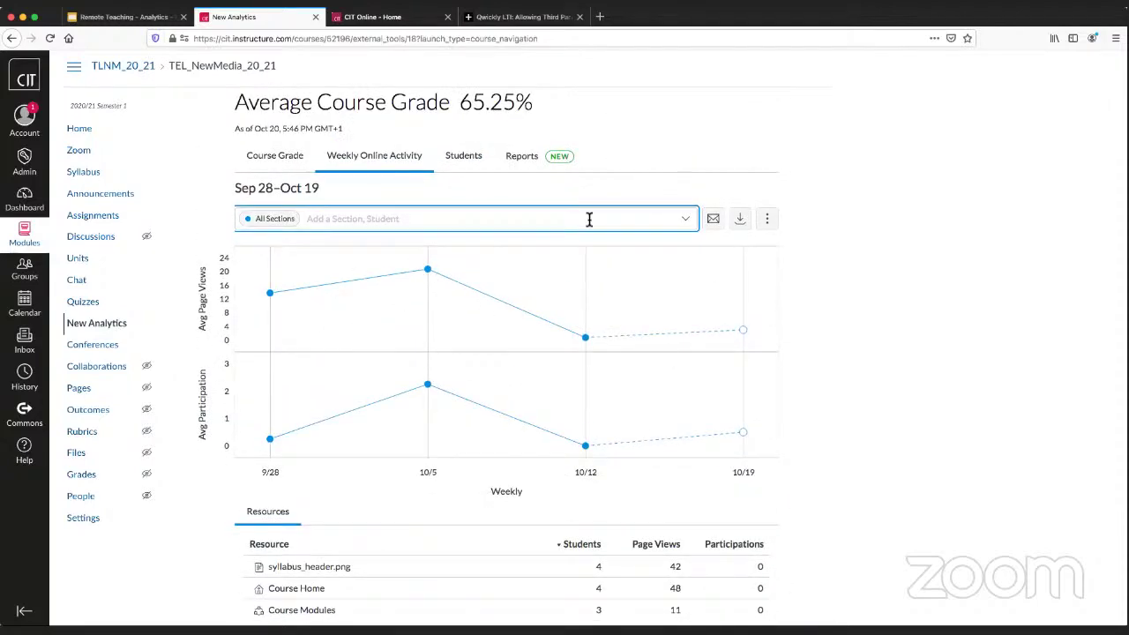
left_click(629, 190)
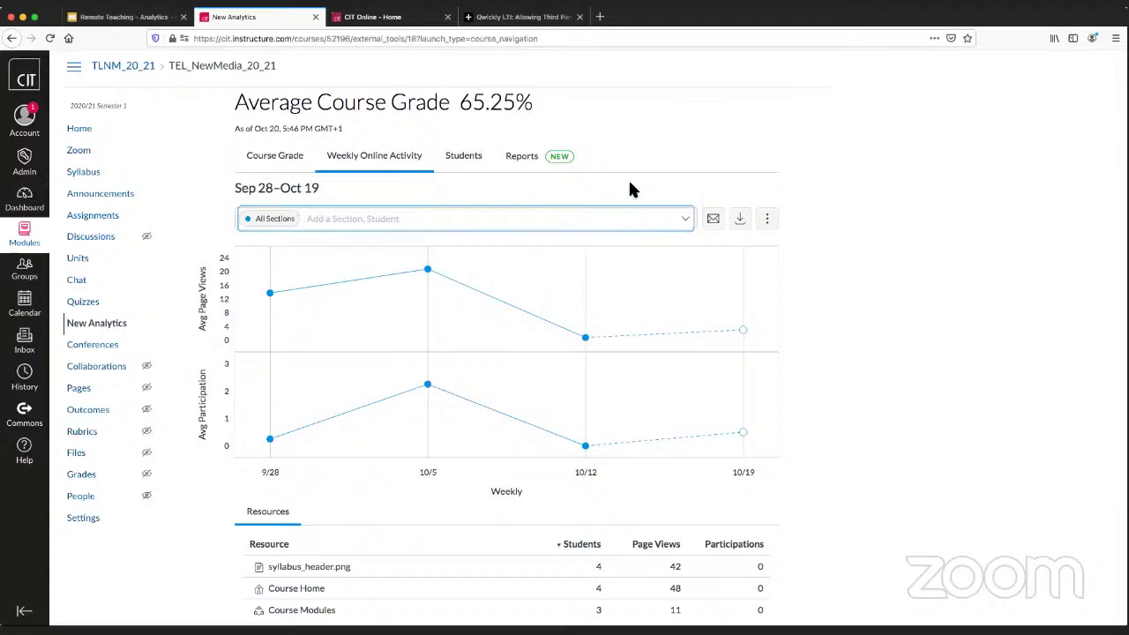
View the Oct 5–Oct 12 activity details for all sections and highlight the total page views and total participations.
left_click(428, 270)
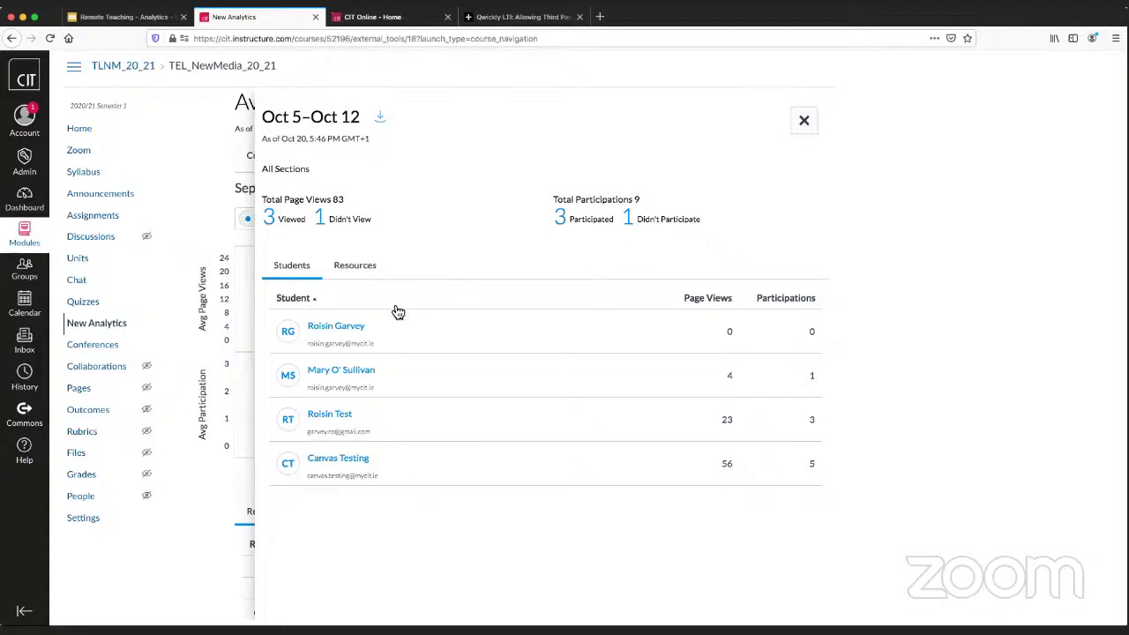
left_click(804, 122)
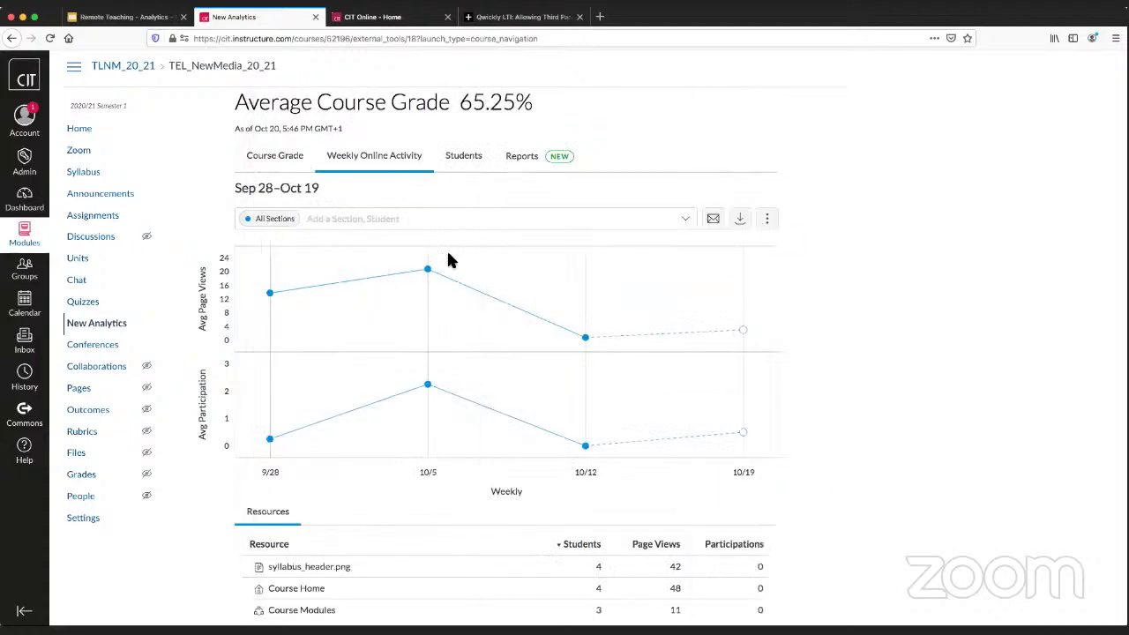
left_click(431, 273)
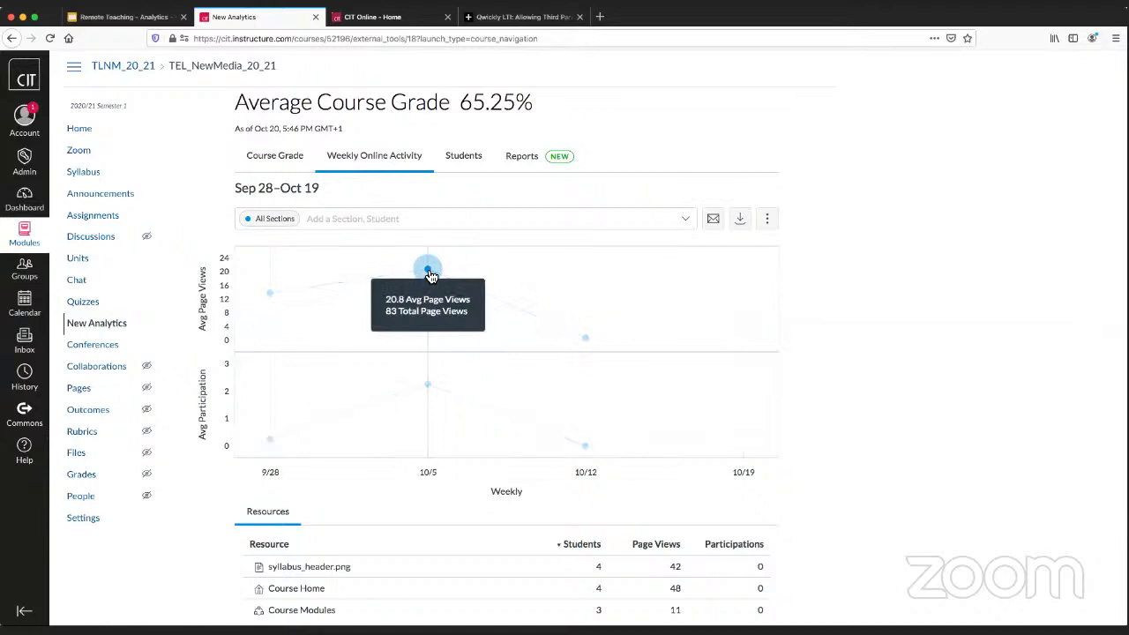
left_click(431, 274)
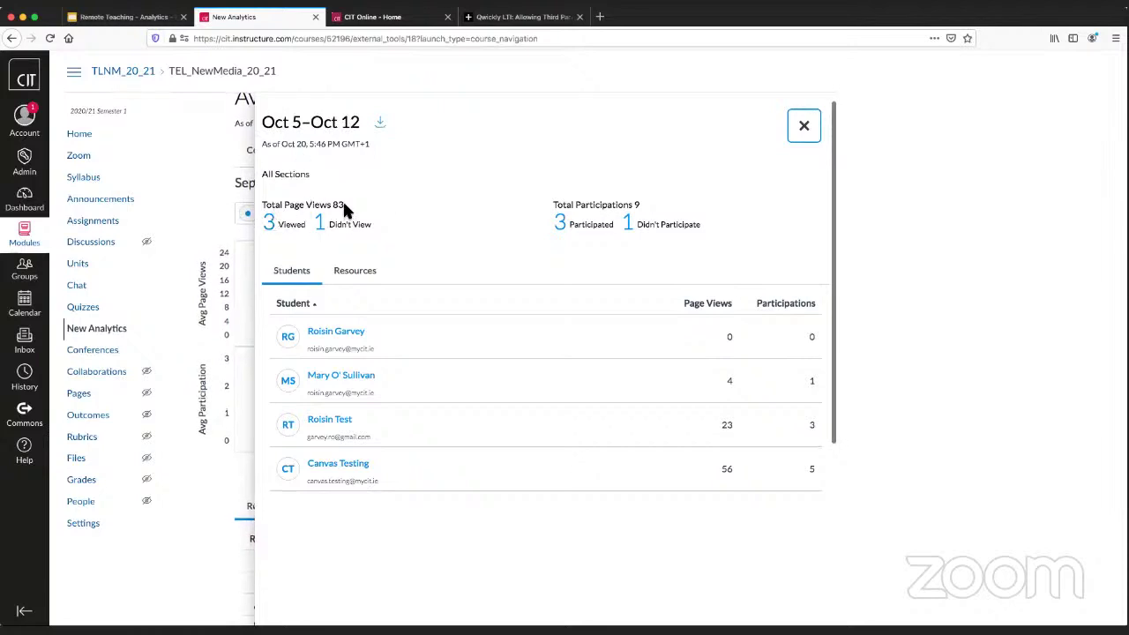
left_click_drag(345, 208, 298, 206)
left_click_drag(641, 205, 580, 204)
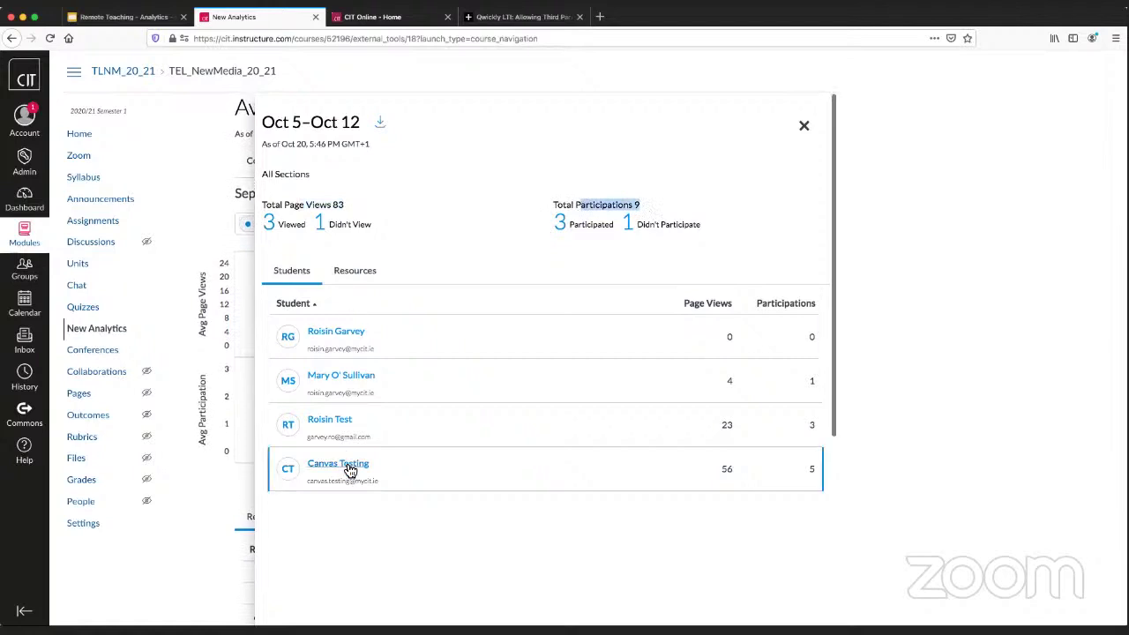
Open the message form for students who didn't participate in Oct 5–Oct 12 and highlight its title and date range.
key("Up")
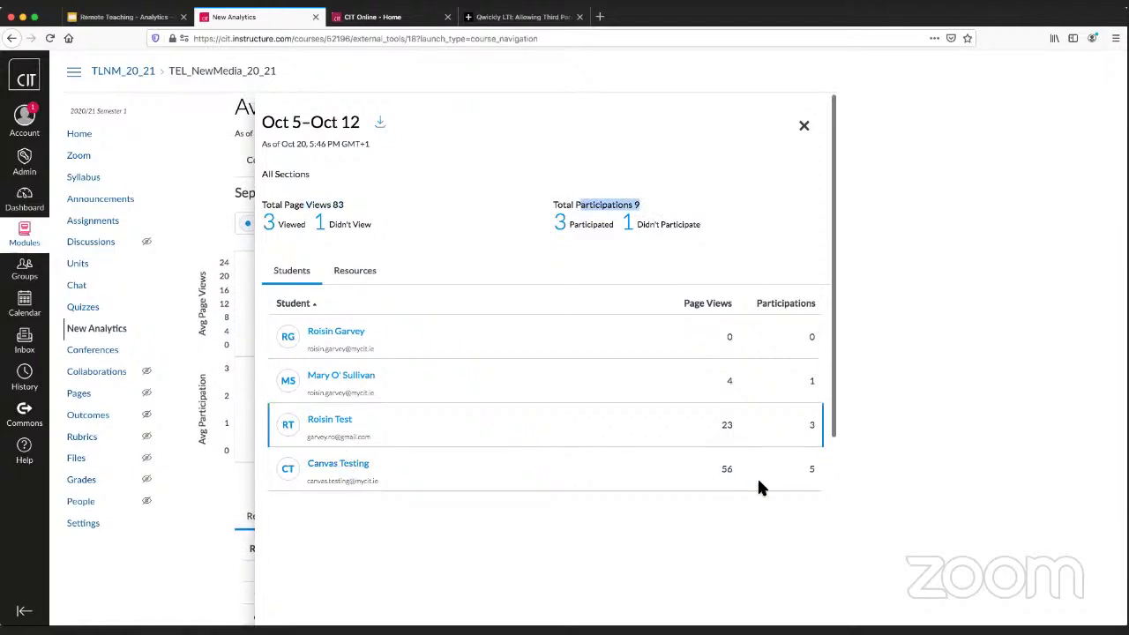
left_click(527, 255)
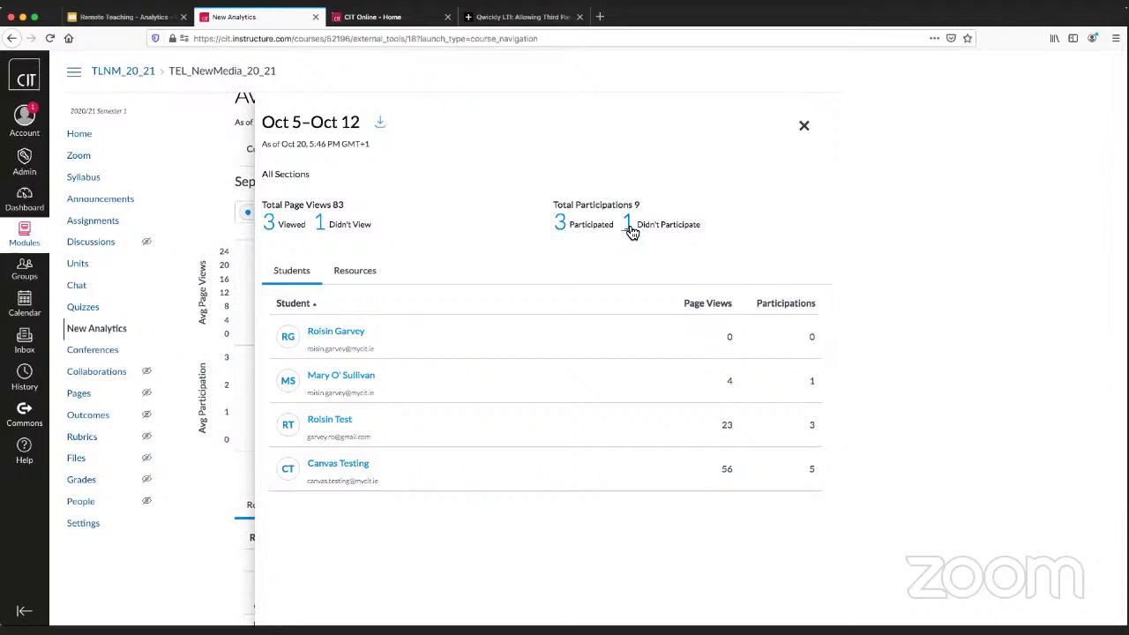
left_click(629, 226)
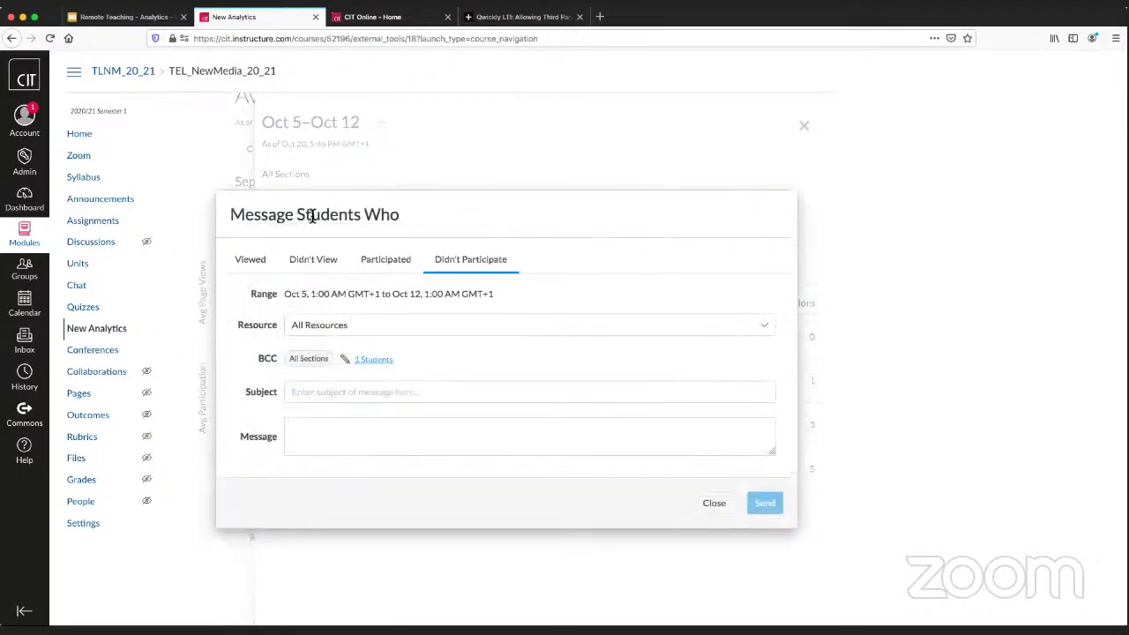
left_click_drag(244, 220, 398, 220)
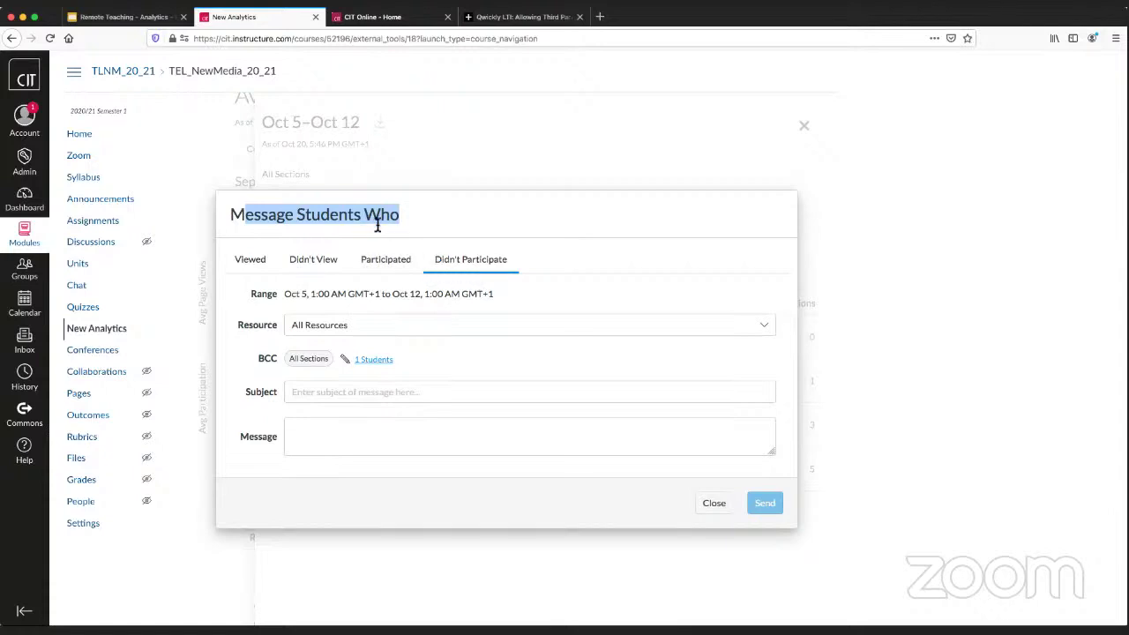
left_click(423, 223)
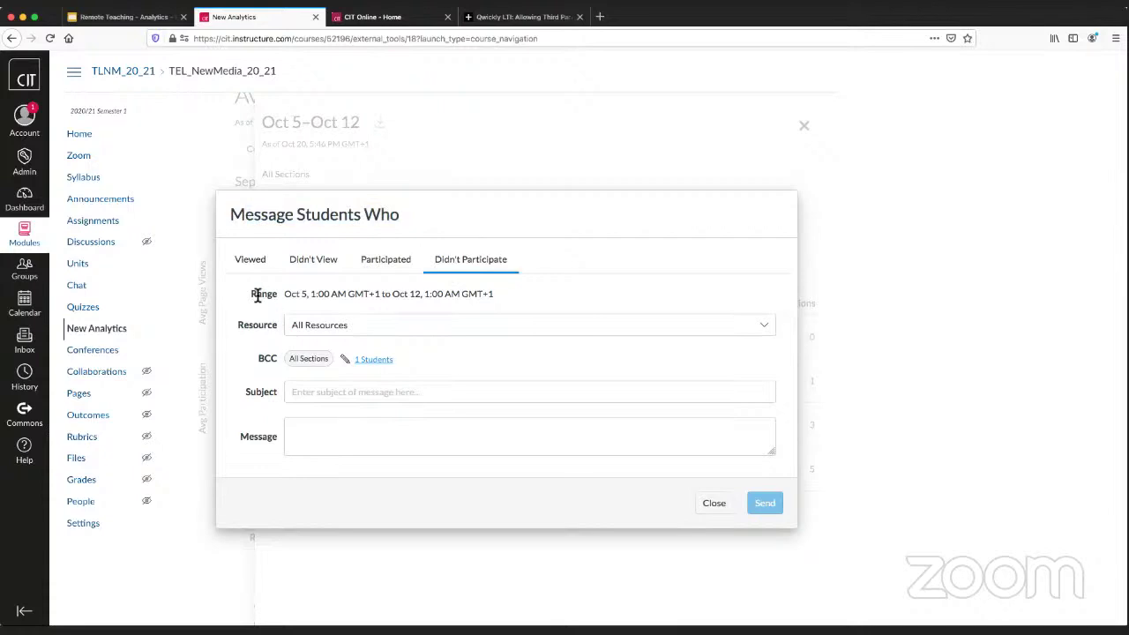
left_click_drag(387, 296, 489, 297)
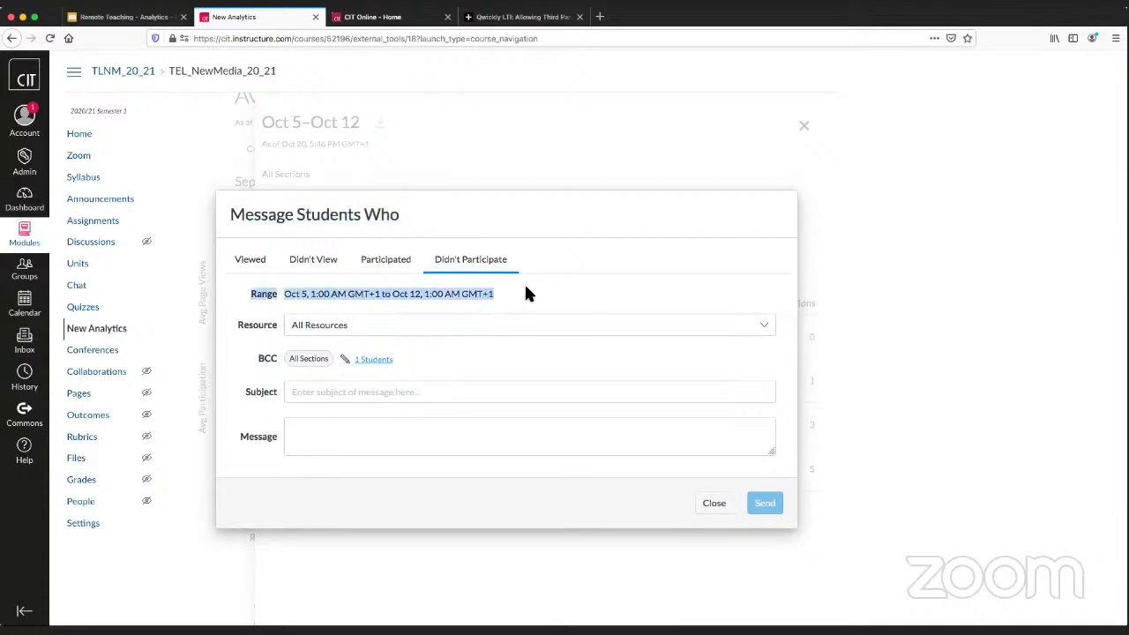
left_click(524, 293)
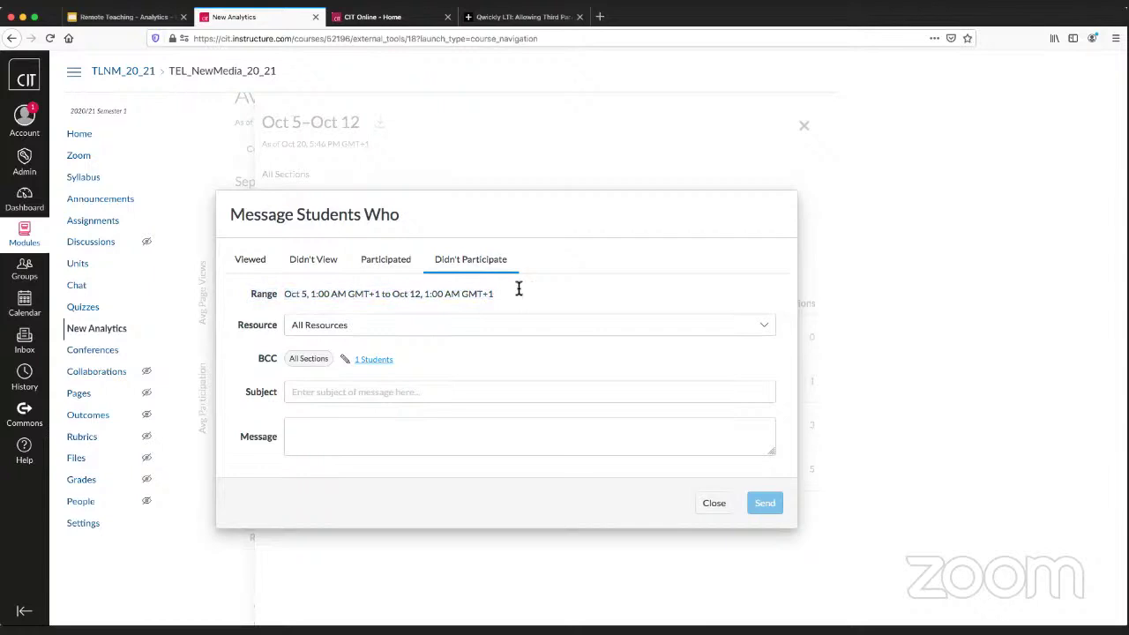
Review the resource choices for non-participants, keep All Resources, and expand the BCC recipients.
left_click(366, 338)
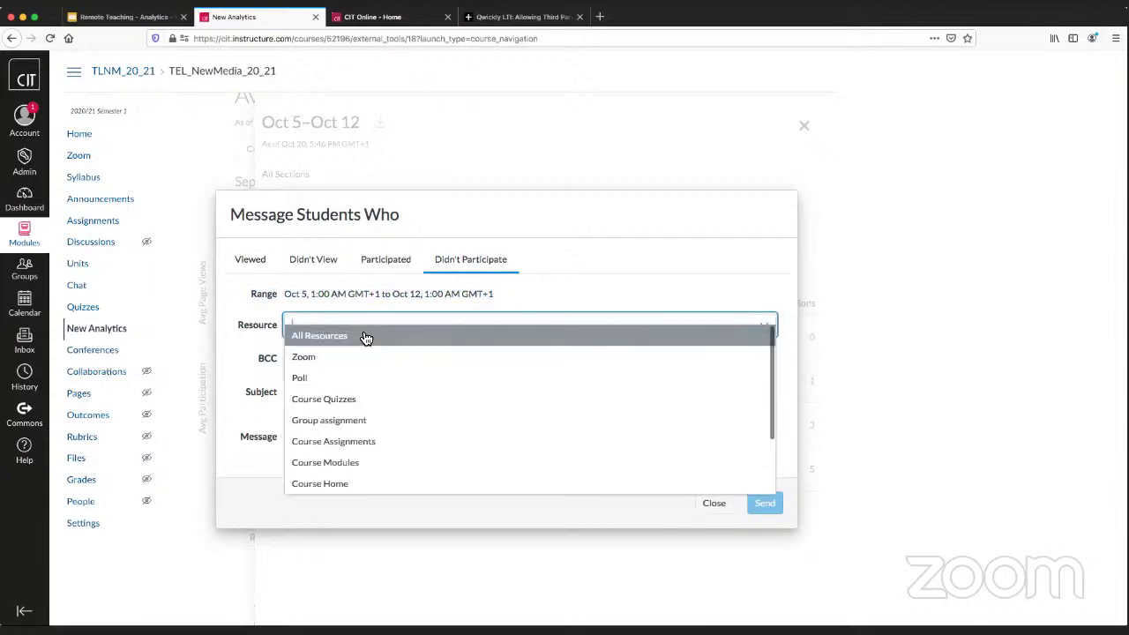
left_click(293, 337)
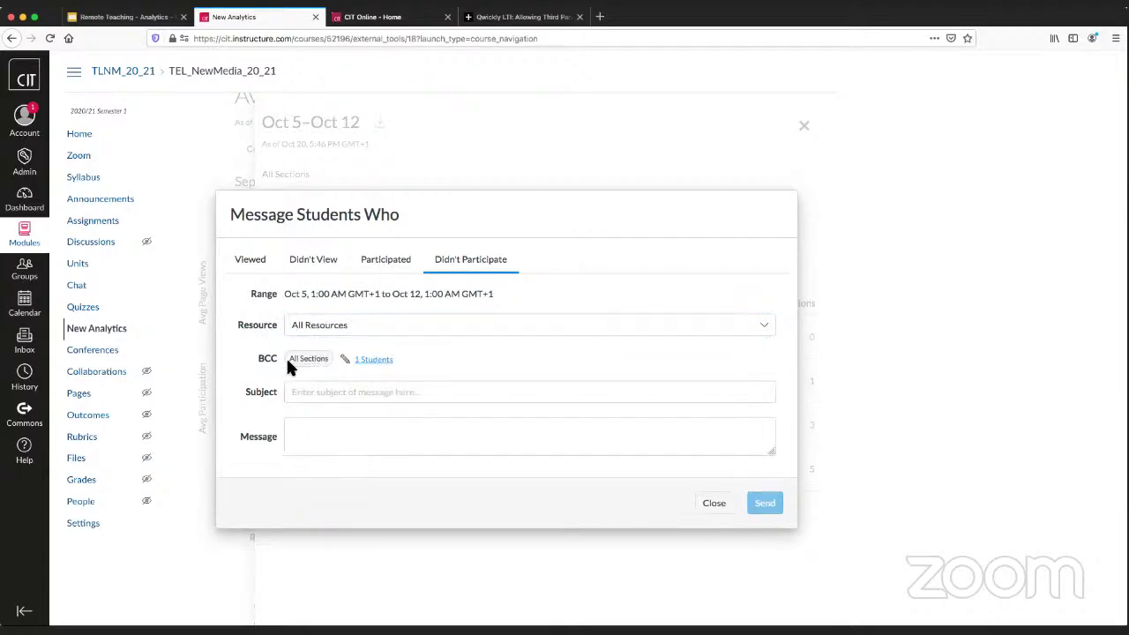
left_click(369, 360)
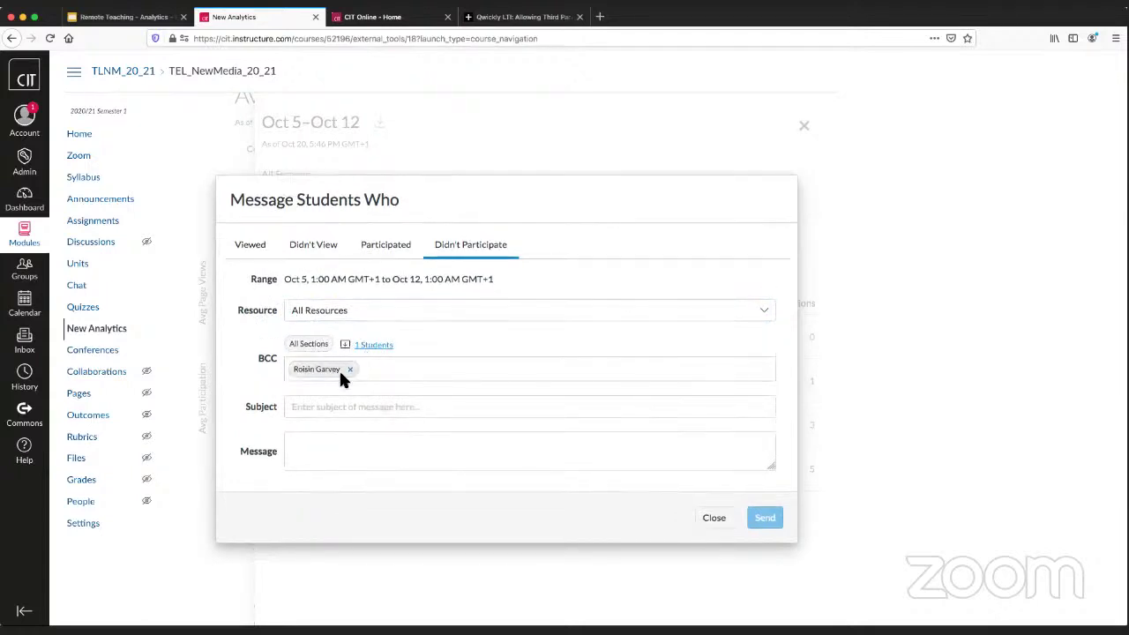
triple_click(278, 363)
left_click(588, 344)
scroll(462, 366, "down", 1)
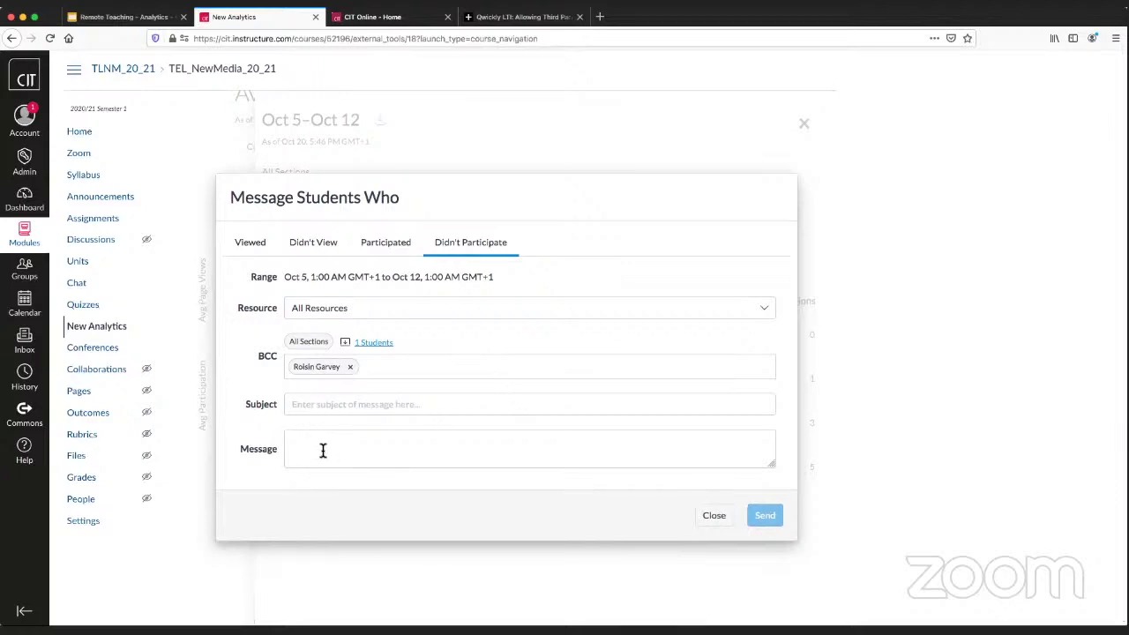
scroll(432, 291, "down", 1)
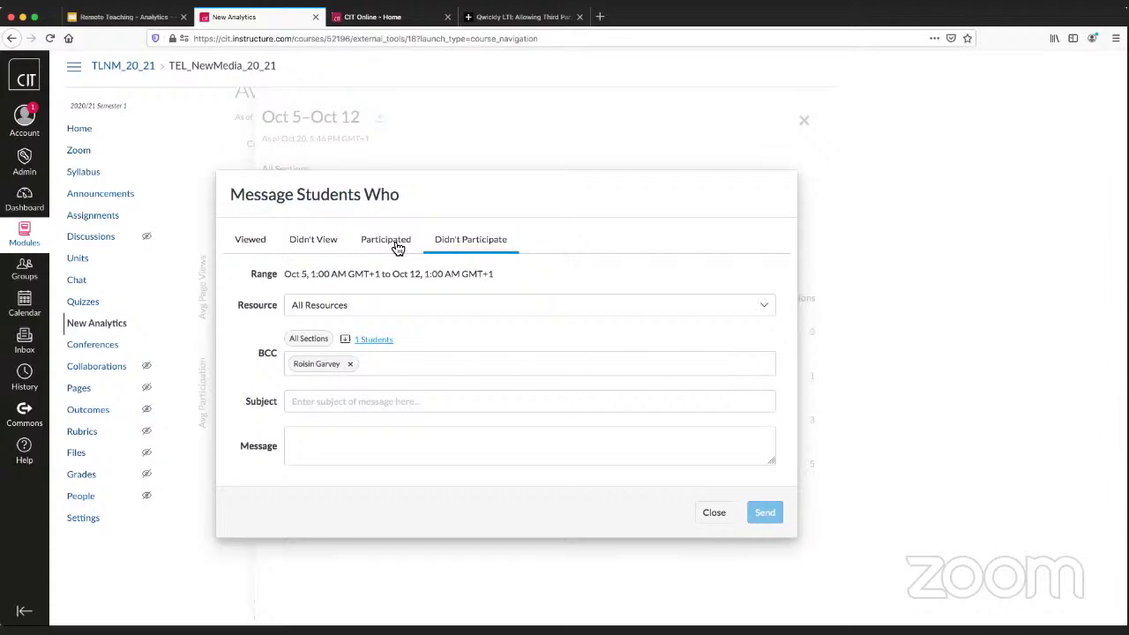
Look through the Participated, Didn't View and Viewed message groups, and choose Zoom as the resource for Viewed.
left_click(397, 249)
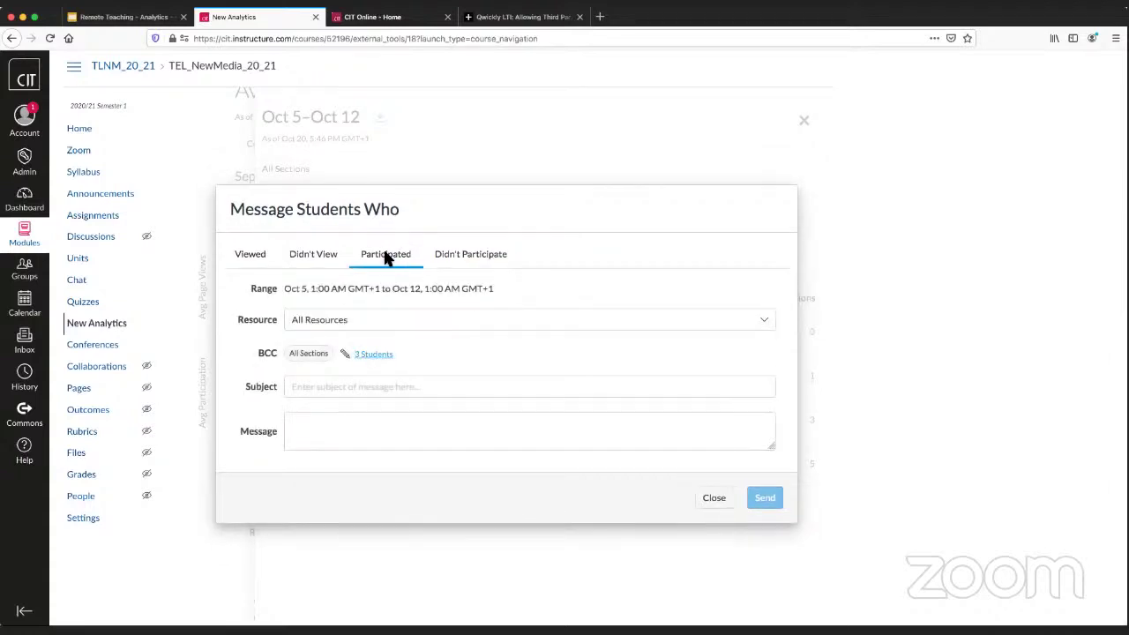
left_click(309, 264)
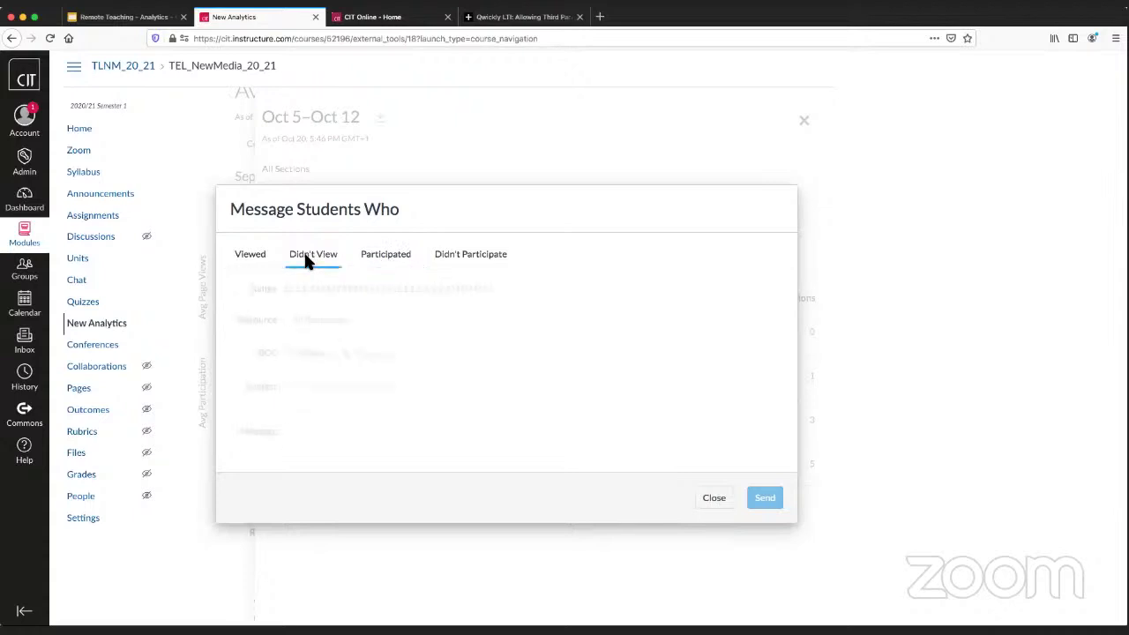
left_click(243, 256)
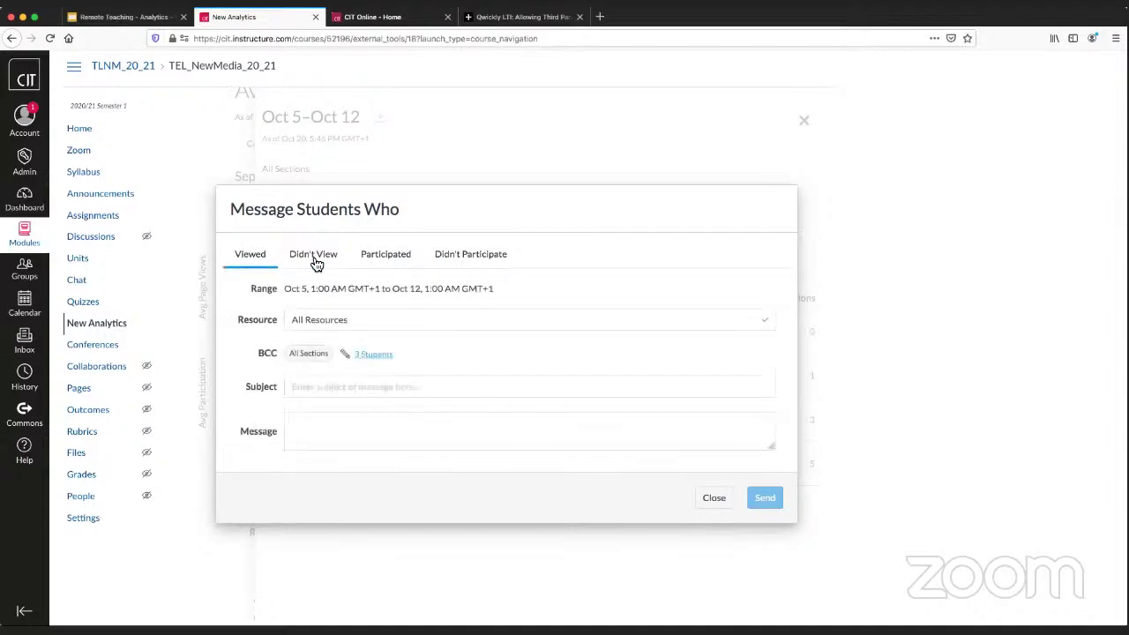
left_click(360, 320)
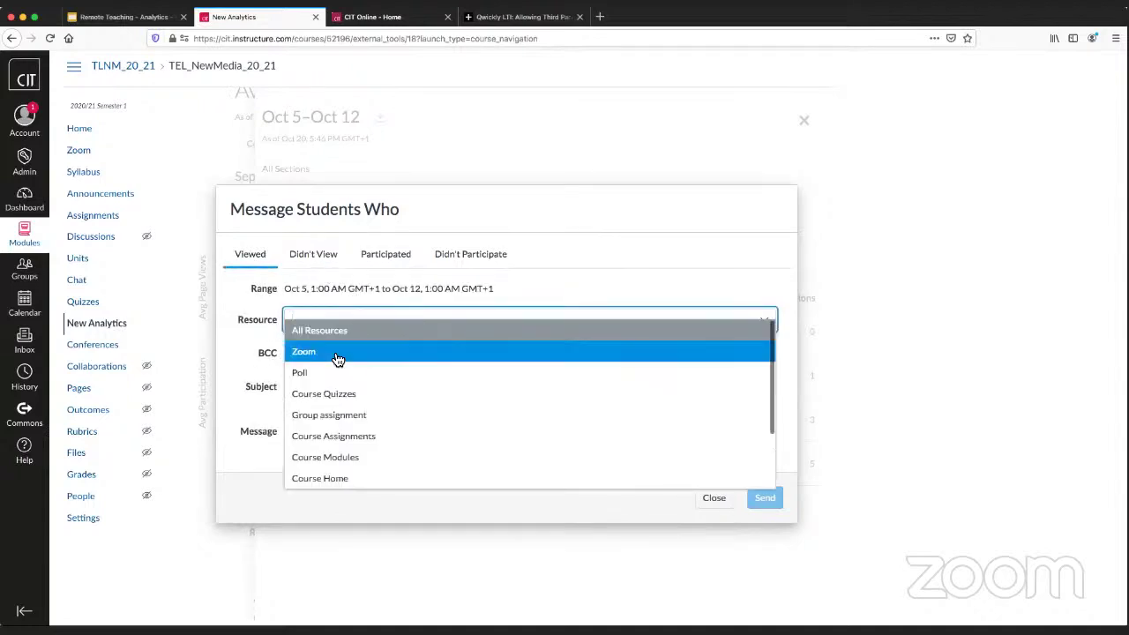
left_click(335, 352)
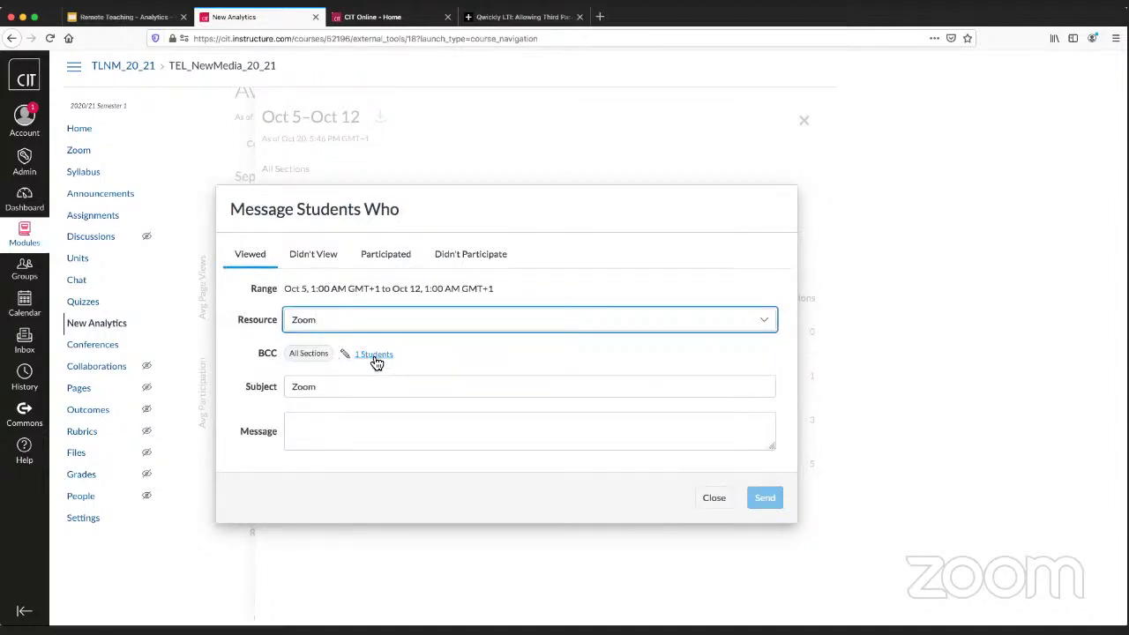
For Participated students, try Poll and Group assignment as the resource, expand the Group assignment recipients, and close the form unsent.
left_click(371, 257)
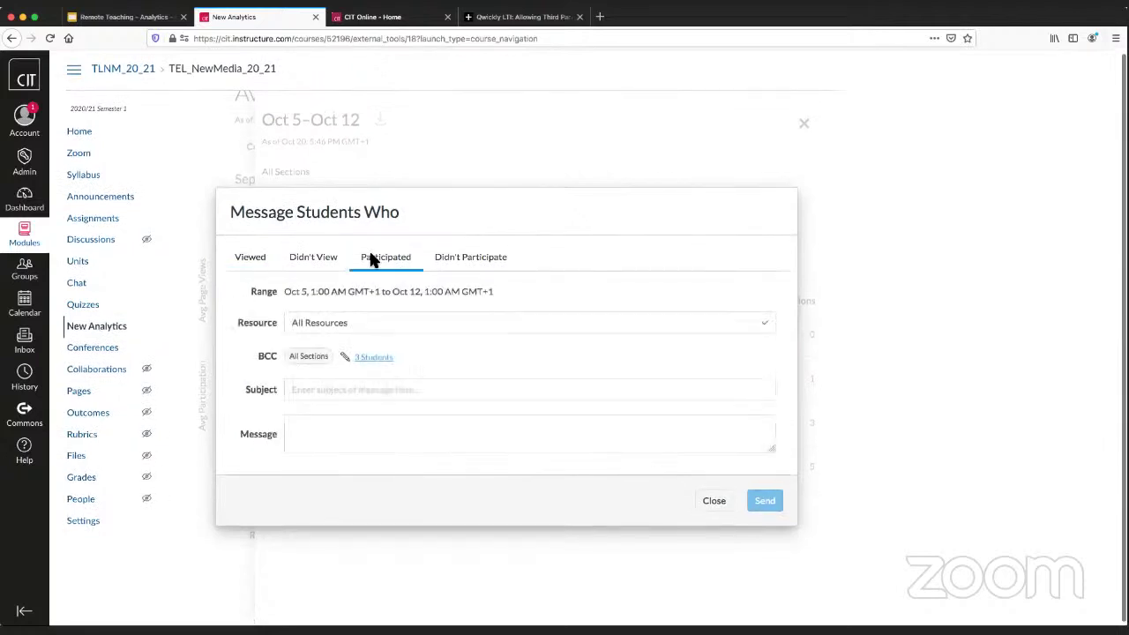
left_click(342, 328)
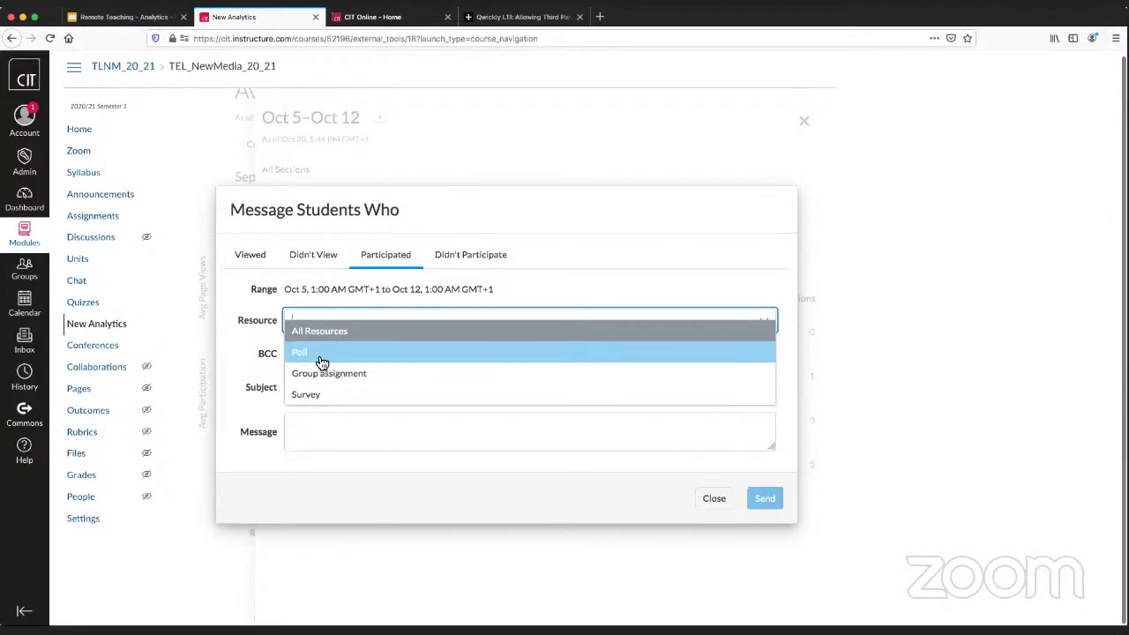
left_click(330, 354)
left_click(361, 323)
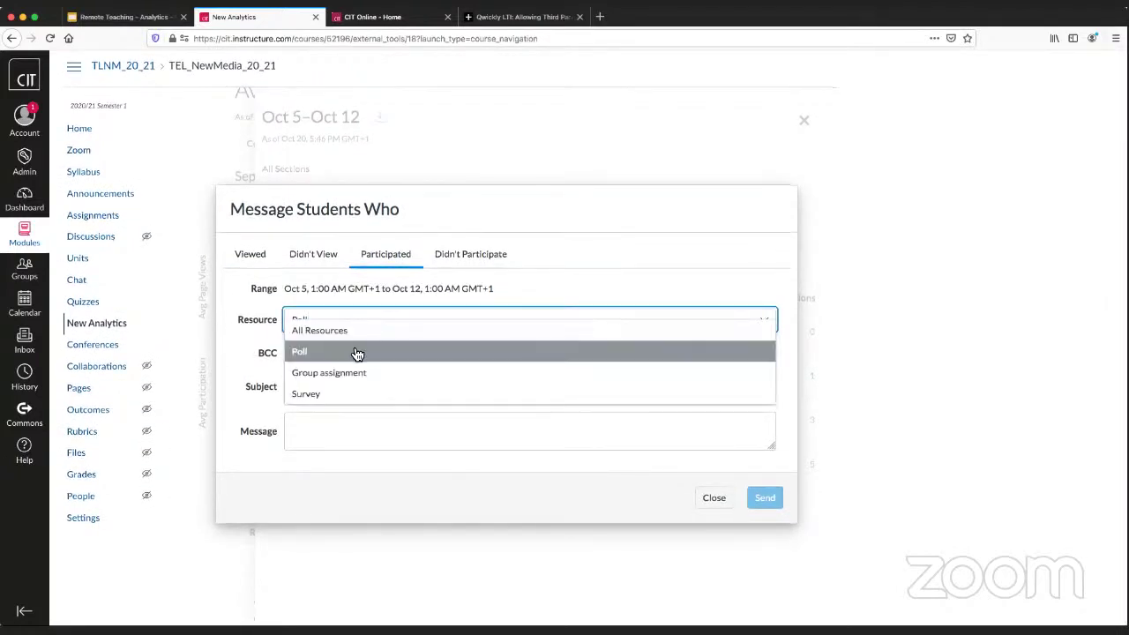
left_click(327, 373)
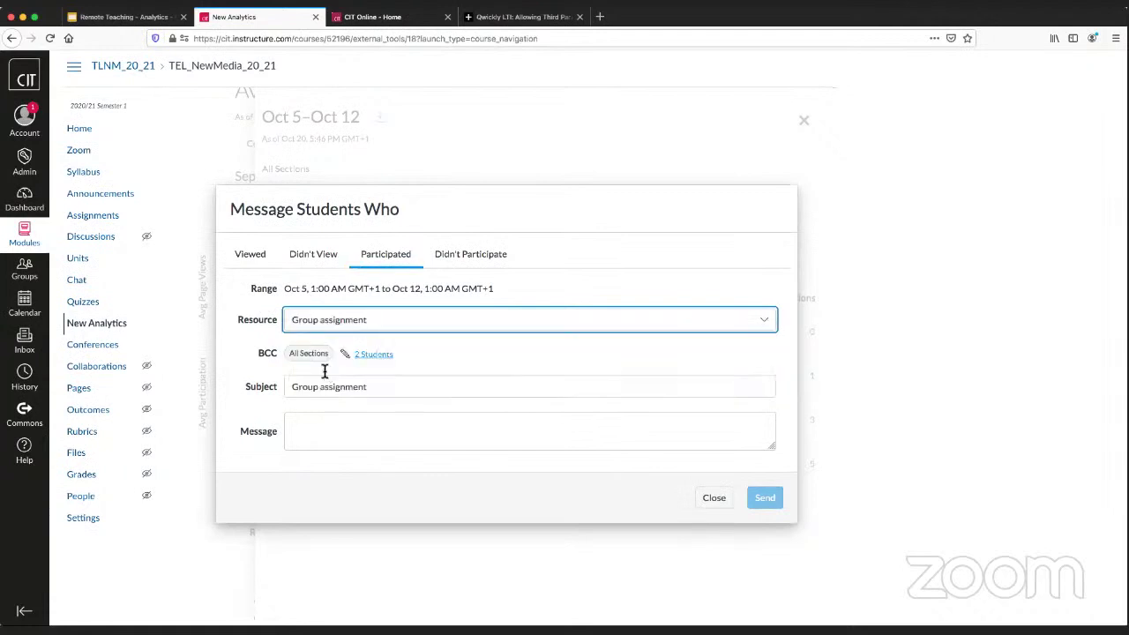
left_click(374, 353)
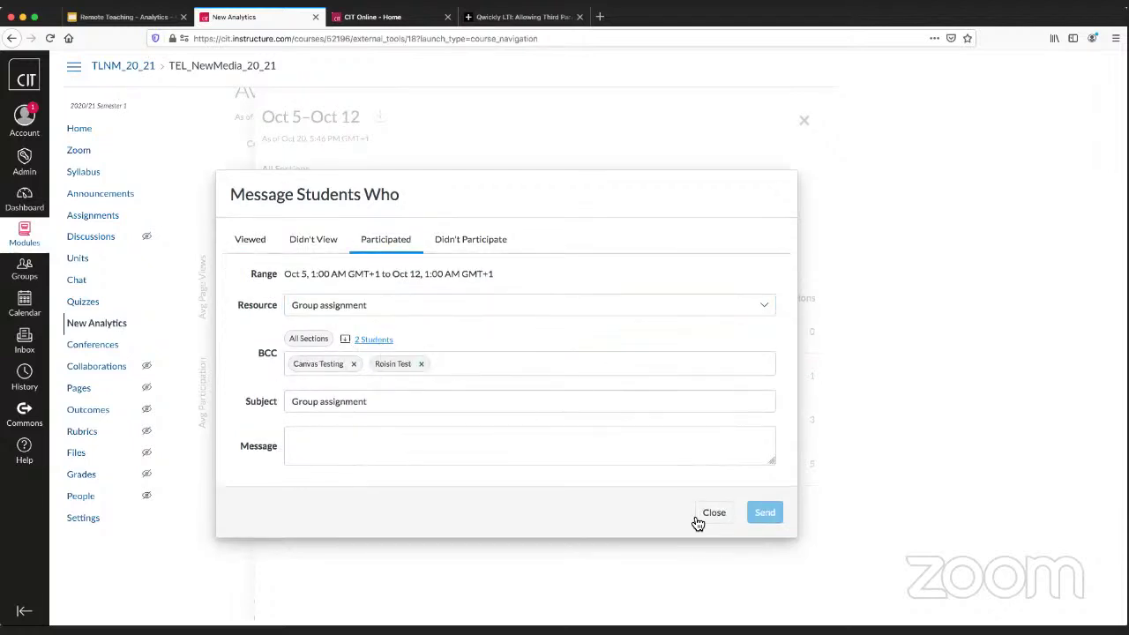
left_click(712, 513)
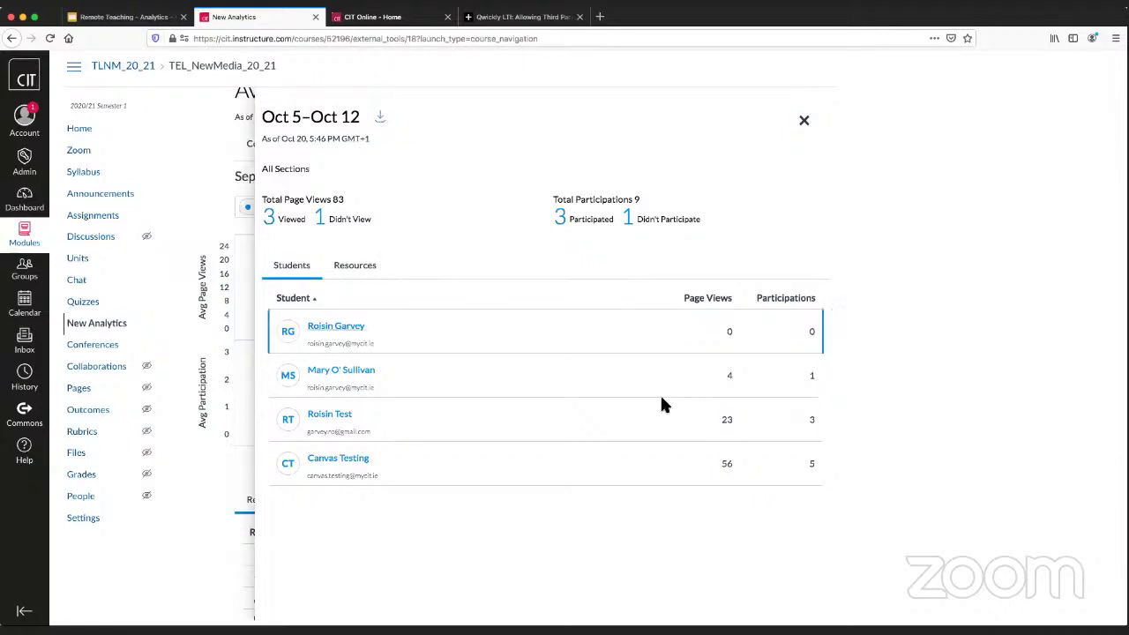
Close the Oct 5–Oct 12 details and open the second listed student's individual analytics from the course's student list.
left_click(803, 125)
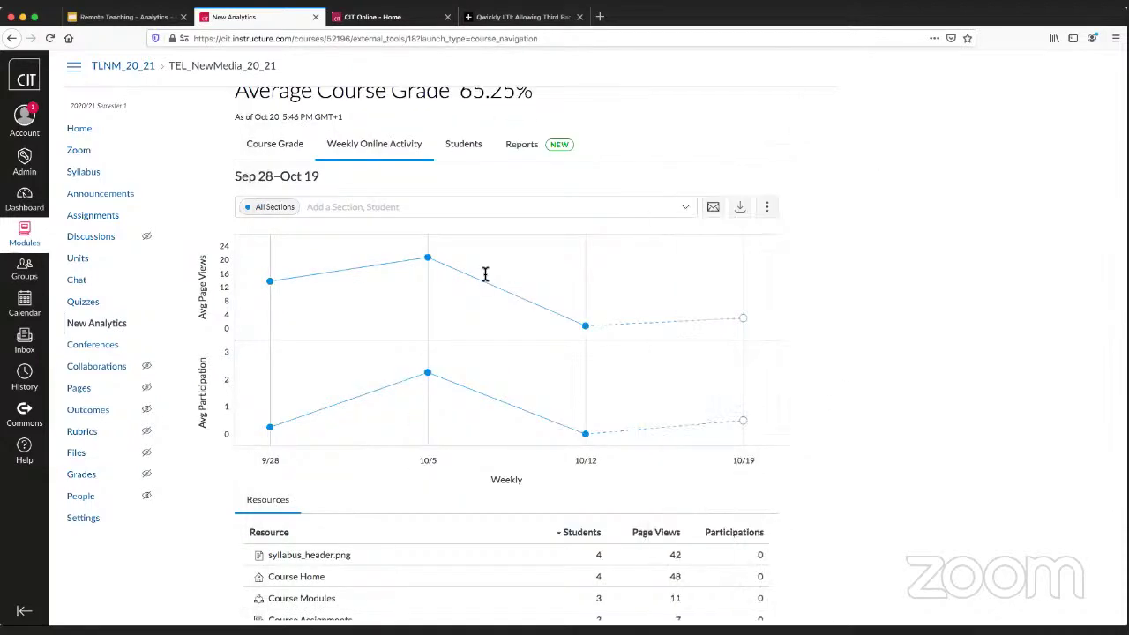
left_click(460, 151)
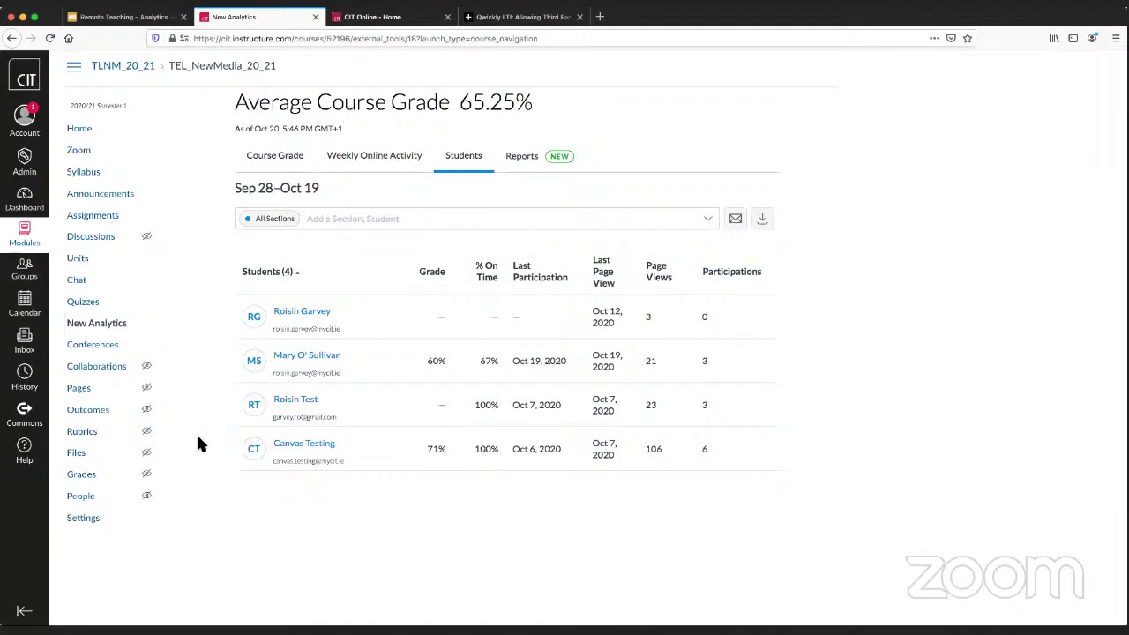
left_click(299, 357)
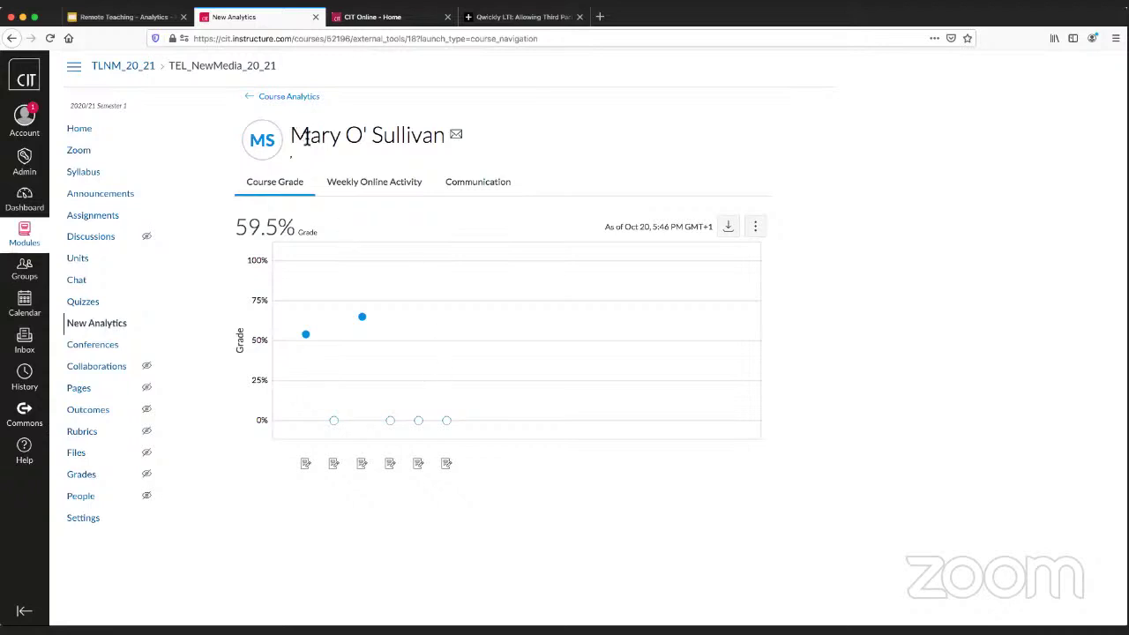
Highlight the student's name, view the form for messaging this student directly, and close it without sending.
left_click_drag(291, 134, 462, 159)
left_click(462, 159)
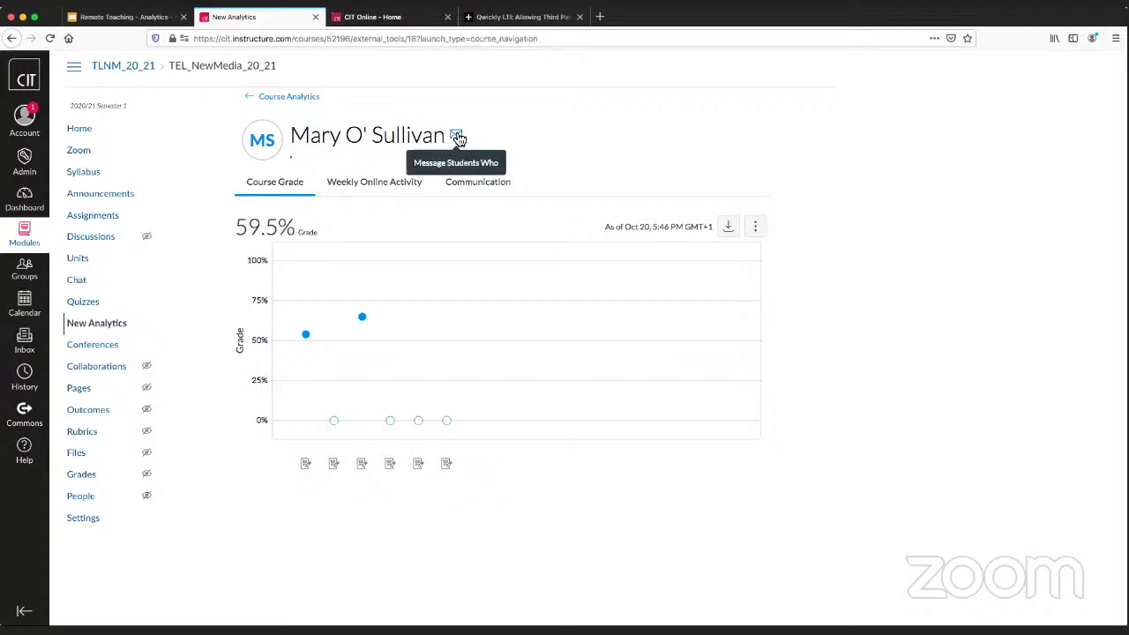
left_click(456, 137)
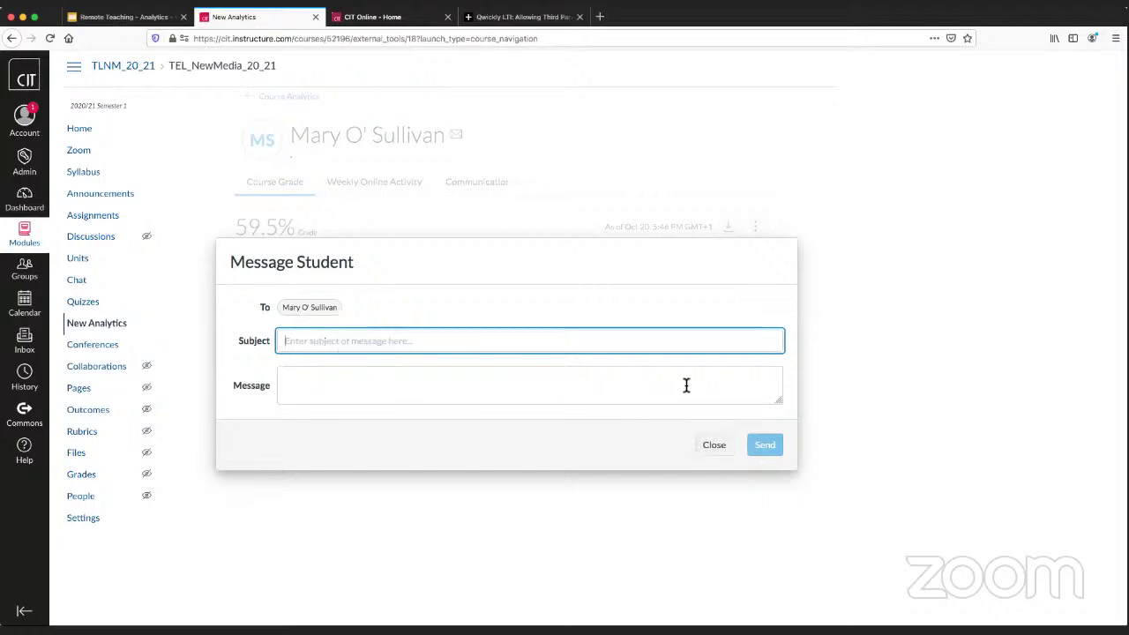
left_click(725, 444)
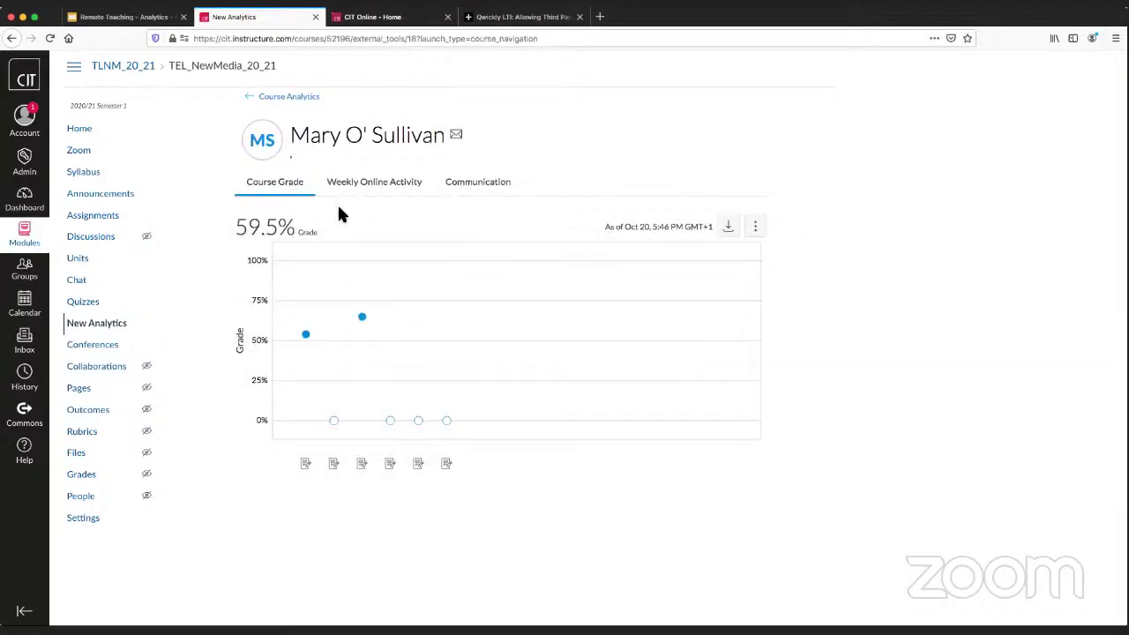
Highlight the student's overall grade, examine the Project Proposals score and submission status, and close the assignment details.
left_click_drag(236, 227, 297, 226)
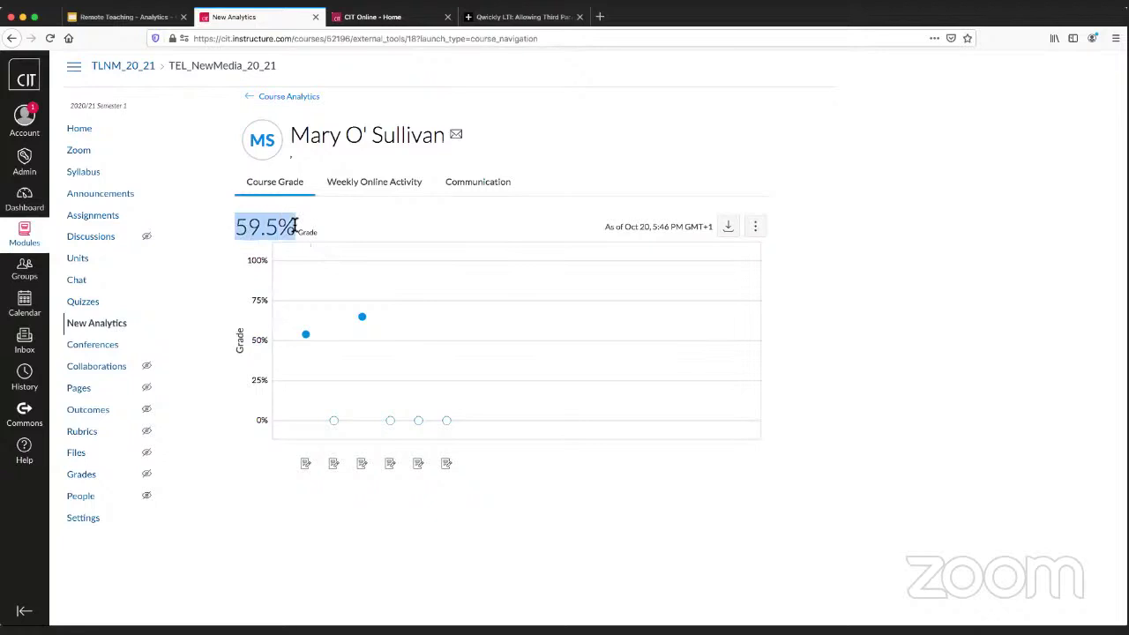
left_click(312, 340)
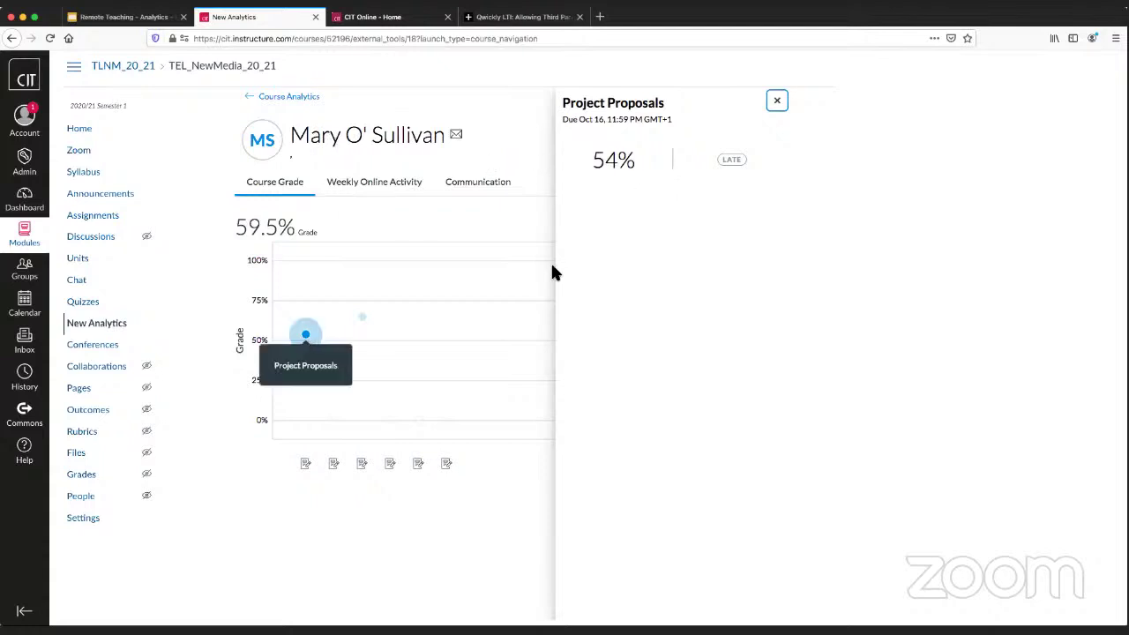
scroll(617, 106, "up", 1)
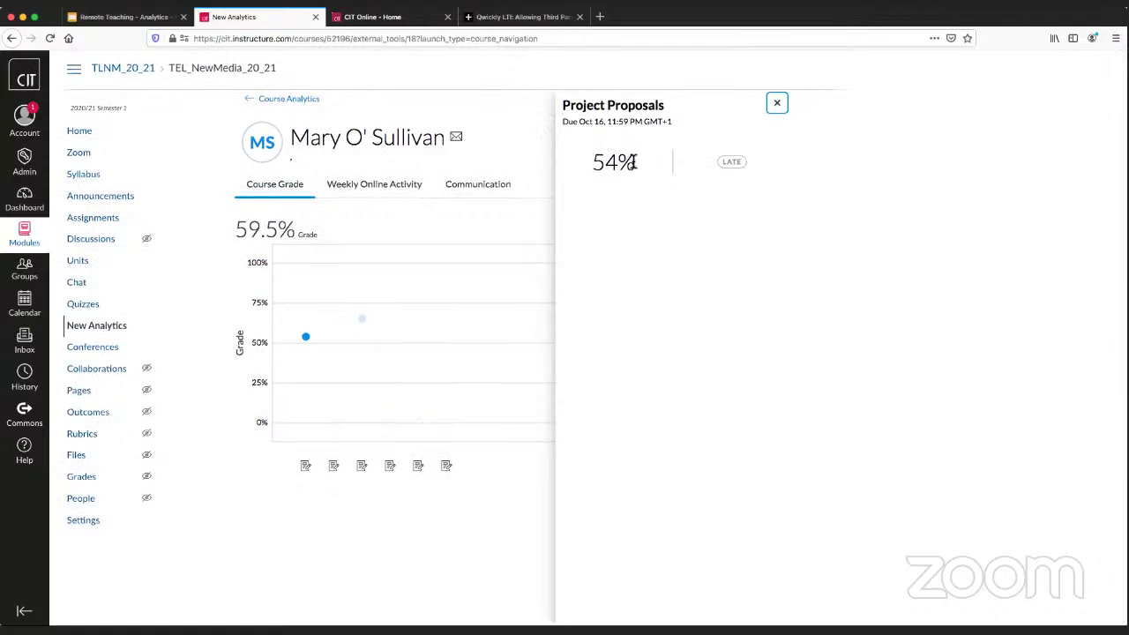
left_click_drag(593, 162, 633, 161)
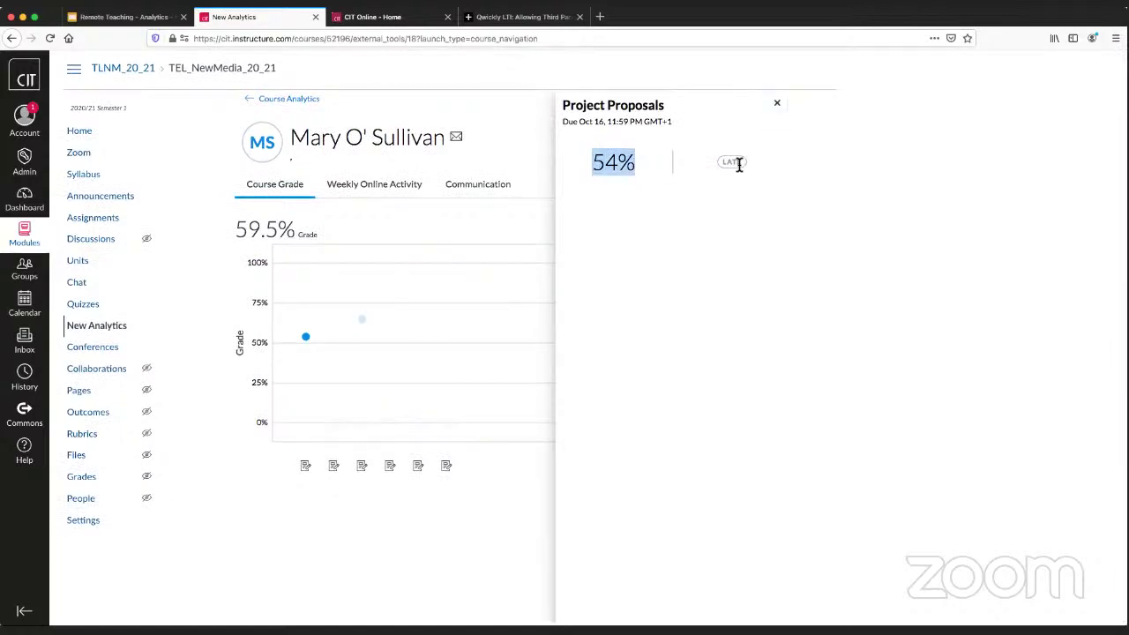
left_click_drag(738, 164, 722, 156)
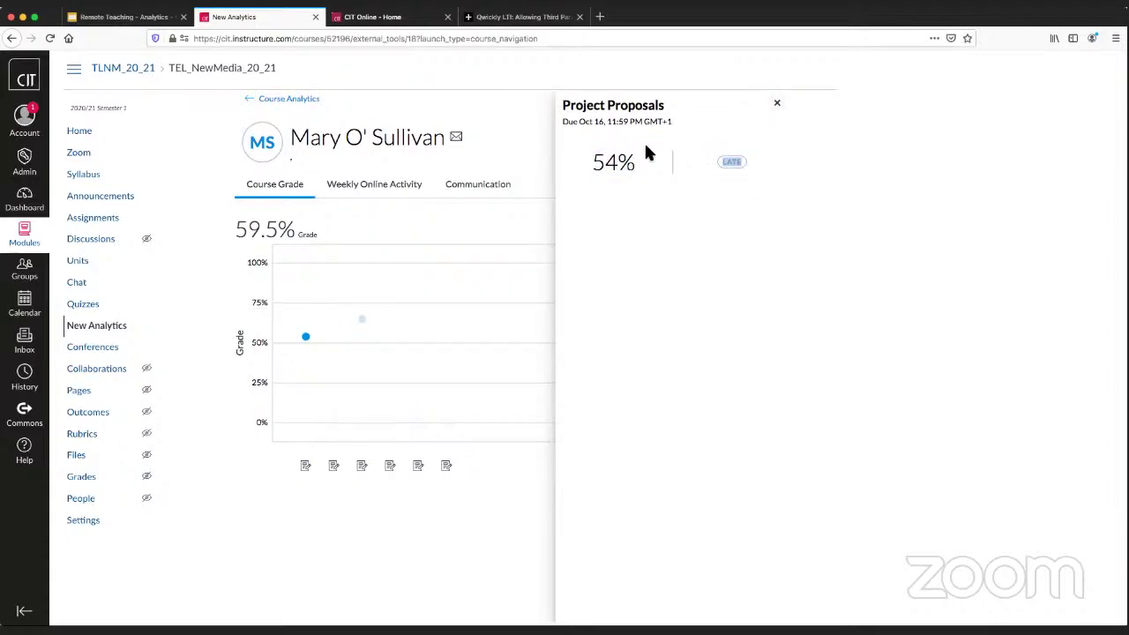
left_click(777, 106)
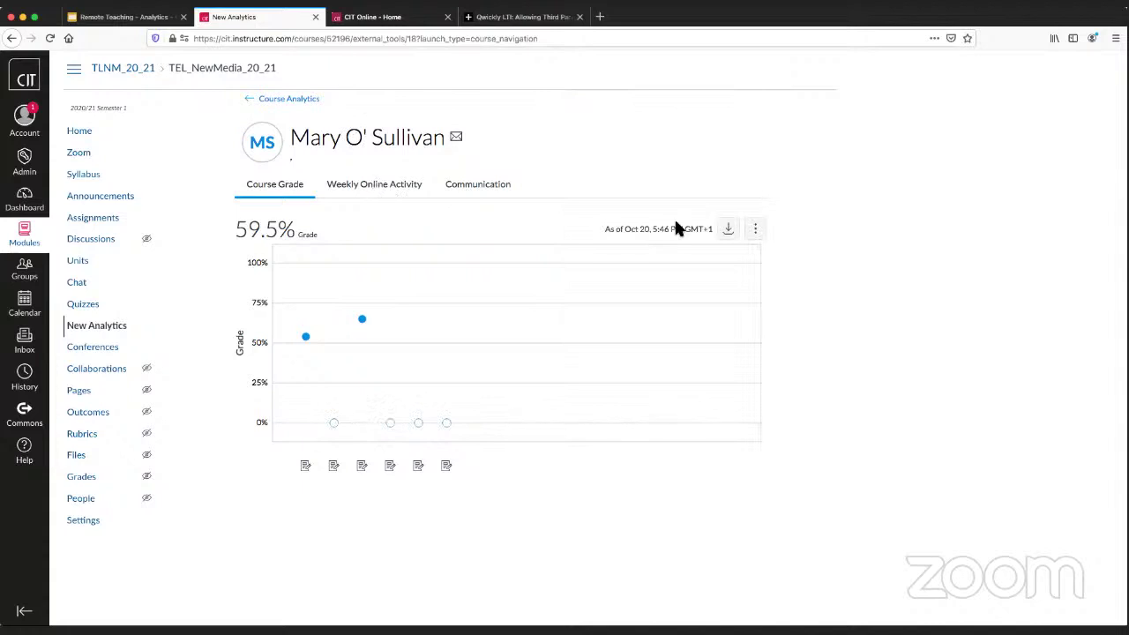
View the student's grade chart options, and examine the student's weekly online activity with the Oct 5–Oct 11 resource details before closing them.
left_click(756, 231)
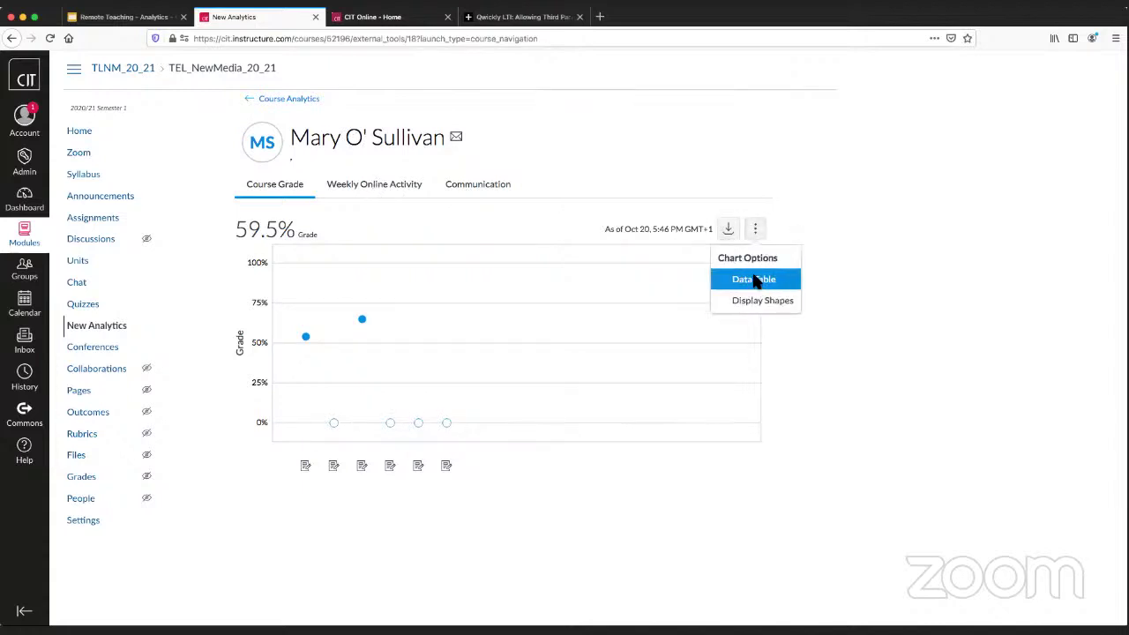
left_click(670, 209)
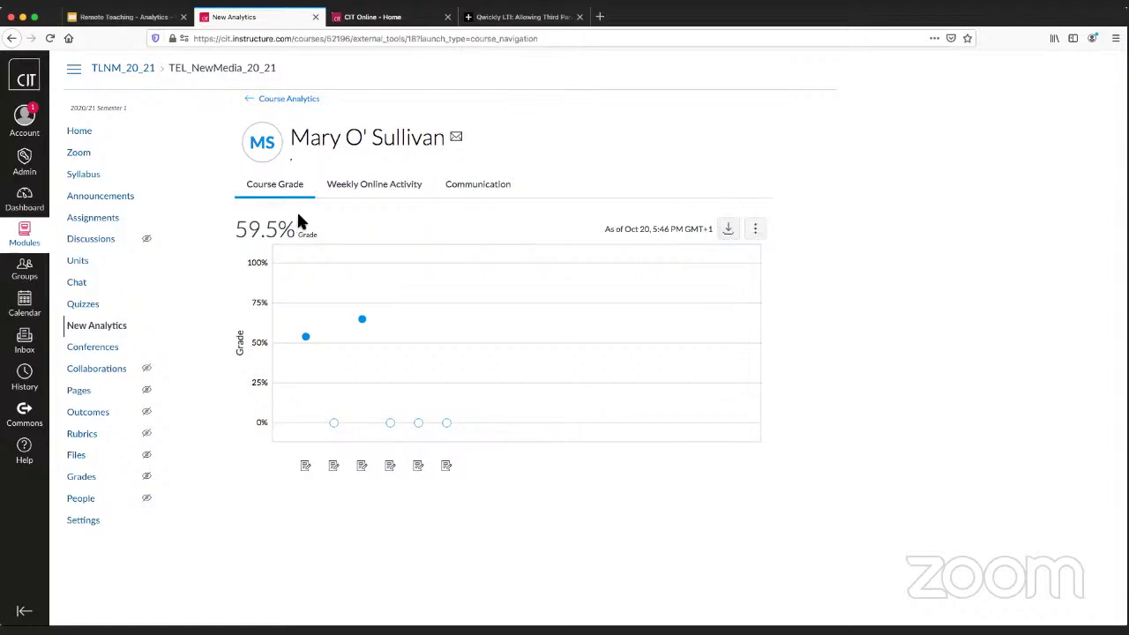
left_click(357, 189)
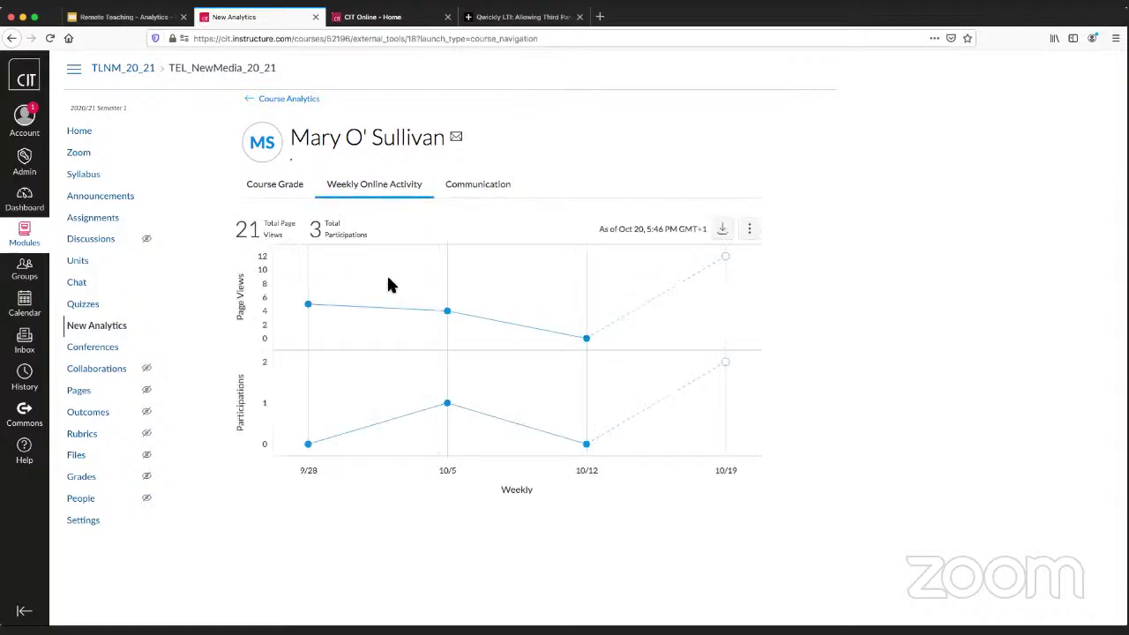
scroll(247, 304, "up", 1)
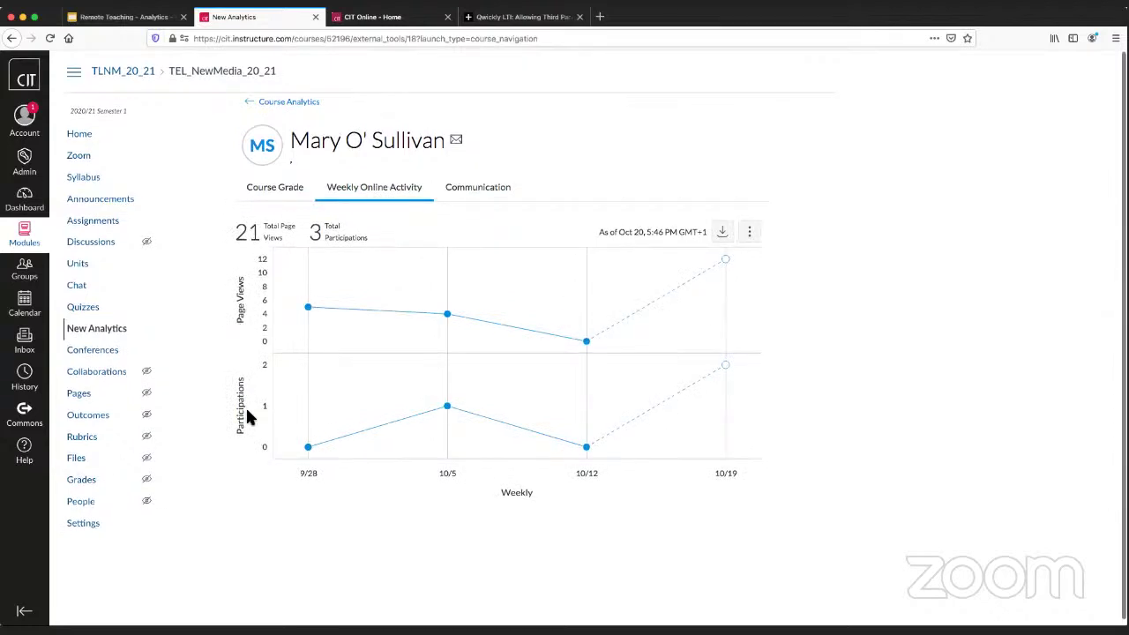
scroll(247, 452, "down", 1)
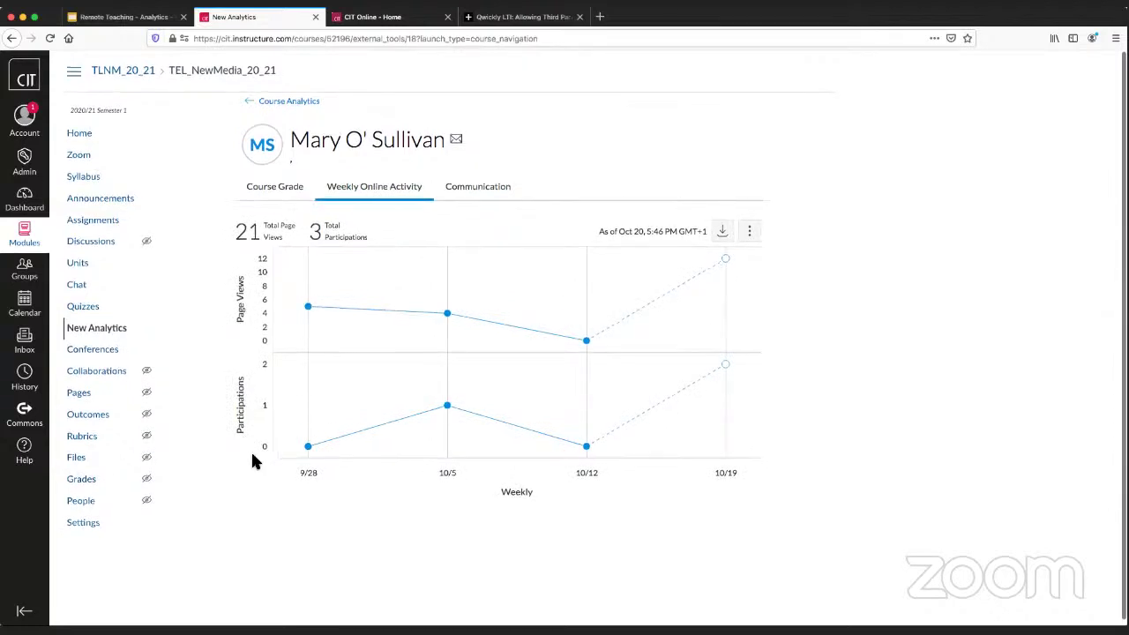
left_click(447, 316)
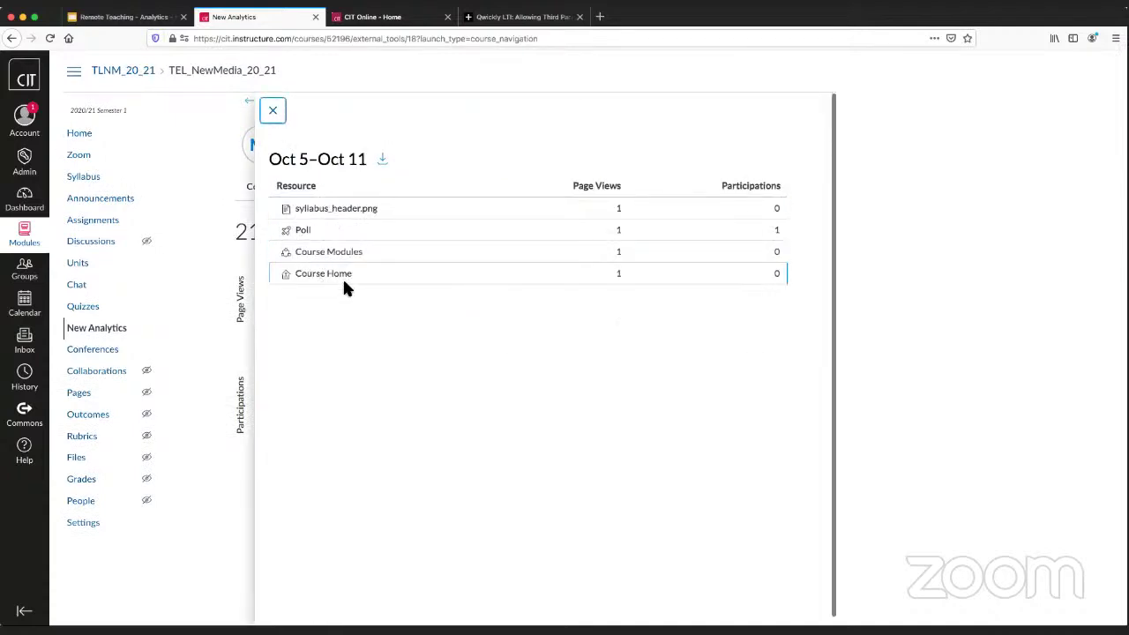
left_click(274, 112)
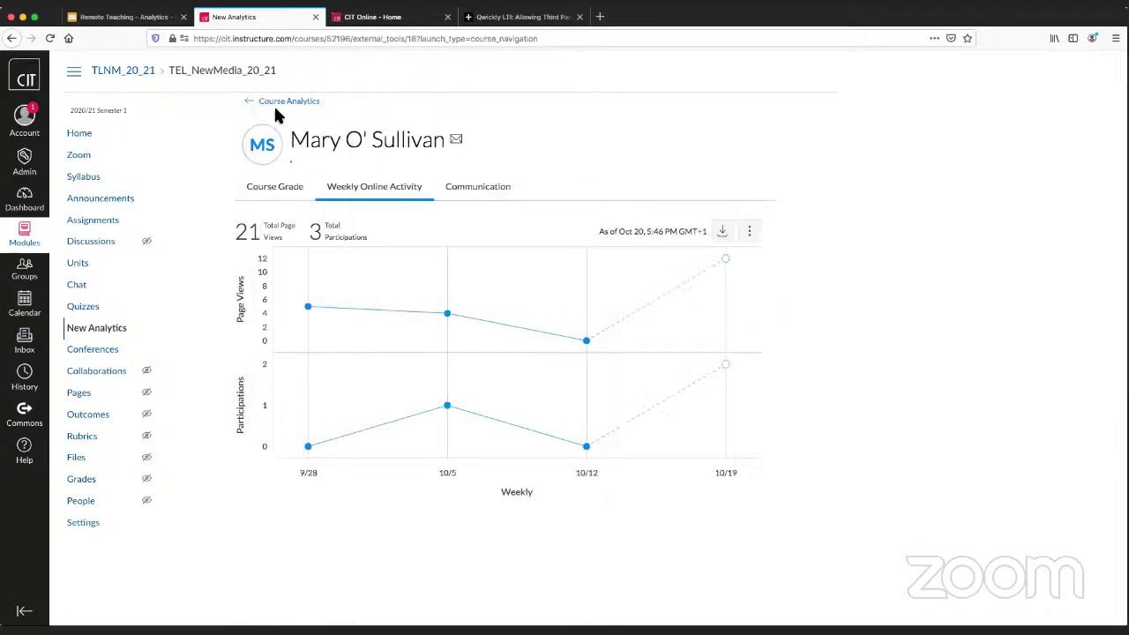
View the student's Communication analytics, and switch to the Google Slides presentation to show the communication chart example on slide 13.
left_click(466, 188)
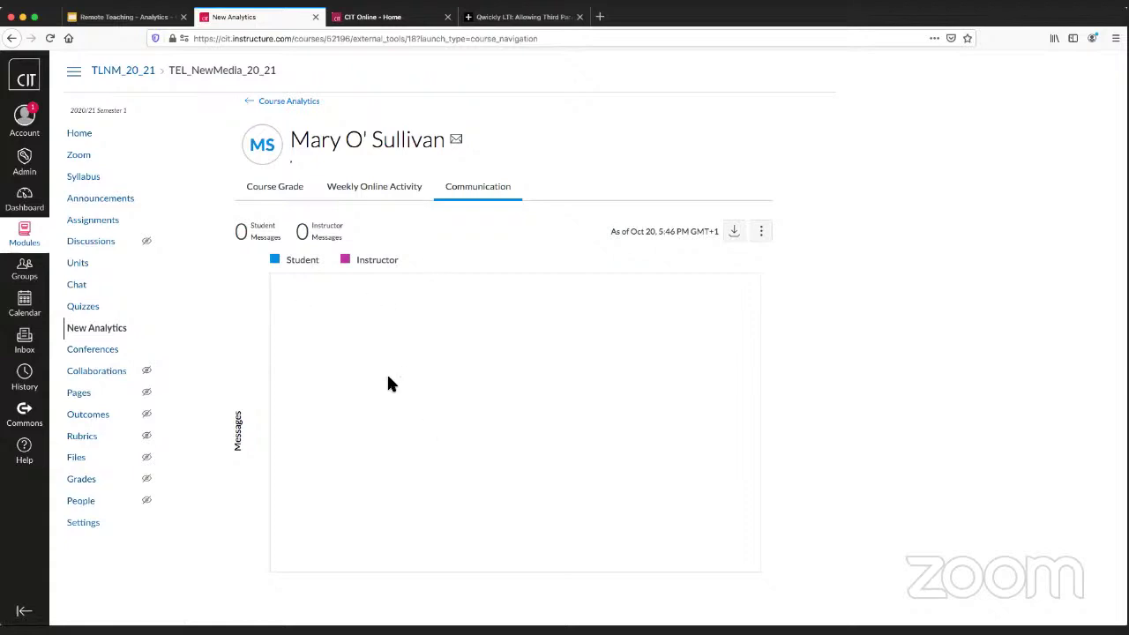
left_click(115, 21)
scroll(82, 336, "down", 5)
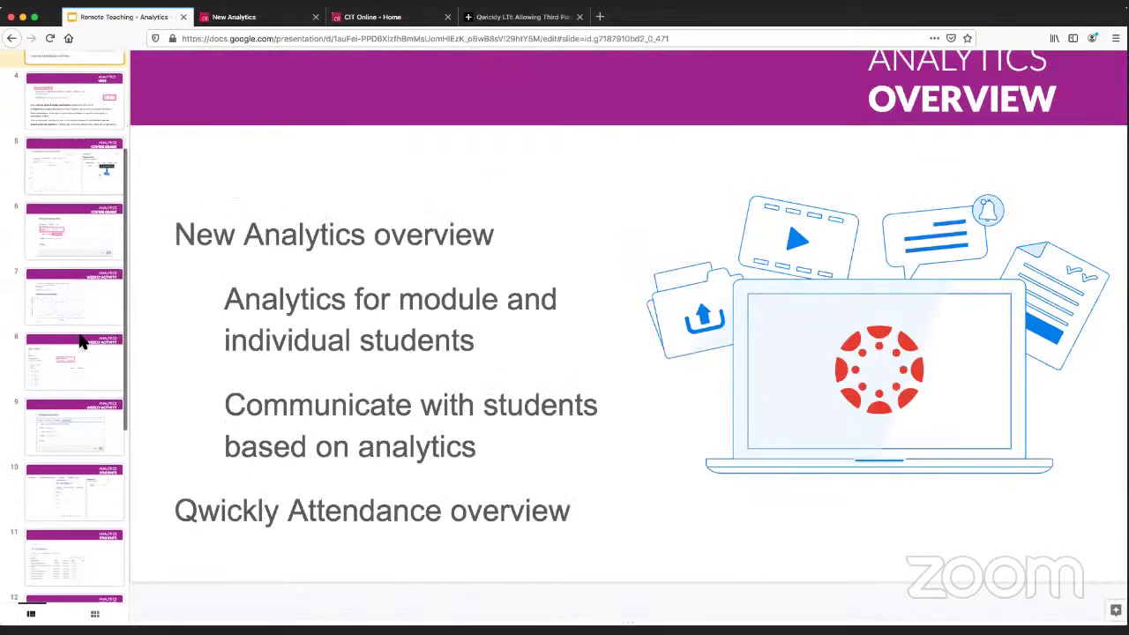
scroll(79, 339, "down", 3)
left_click(81, 372)
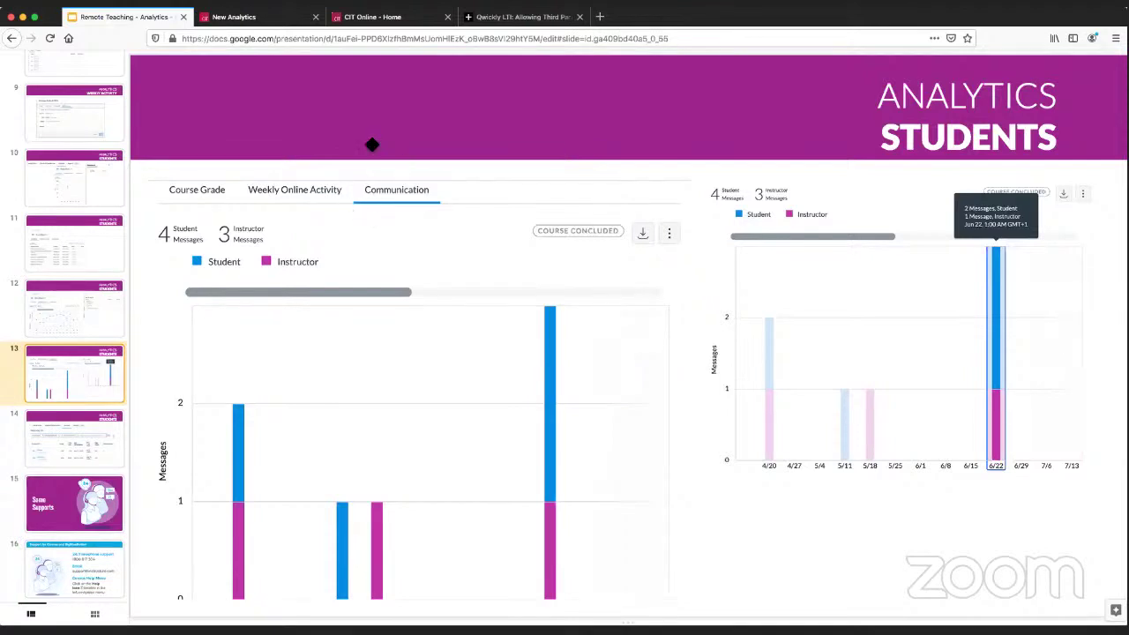
Switch back to Canvas, highlight part of the student's name, and open the same student's New Analytics from the module's People roster.
left_click(258, 25)
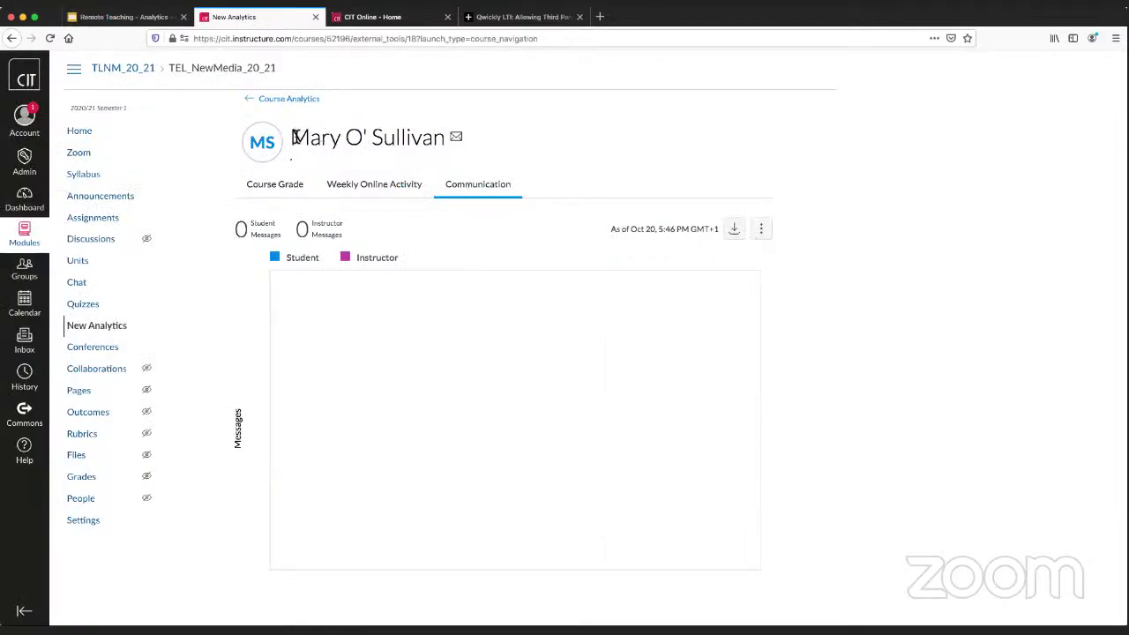
left_click_drag(292, 139, 394, 139)
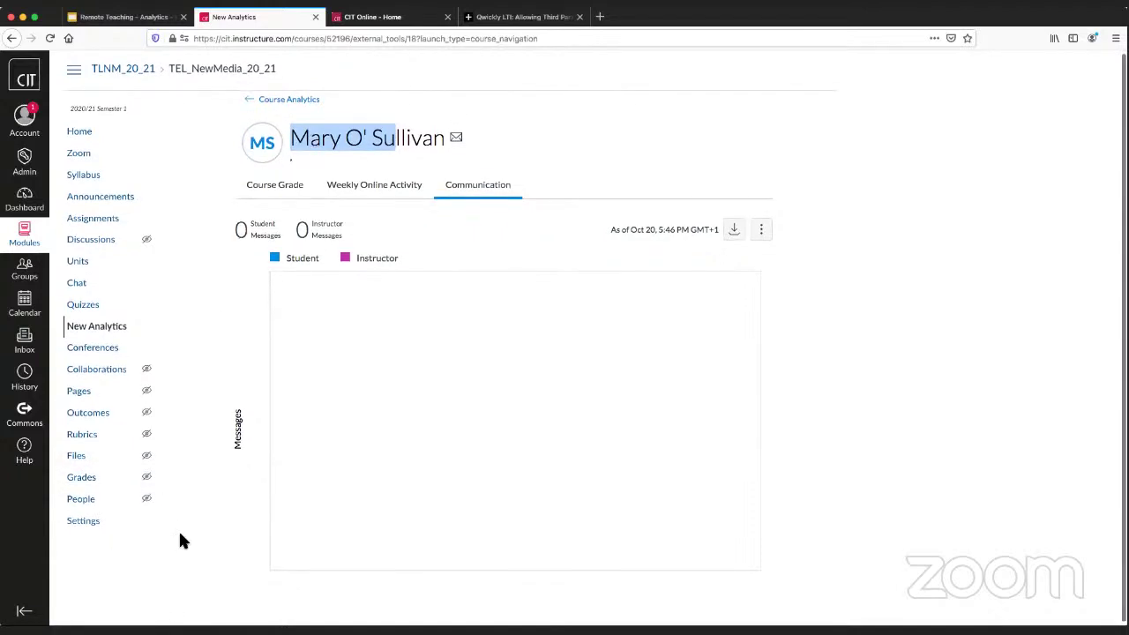
left_click(83, 501)
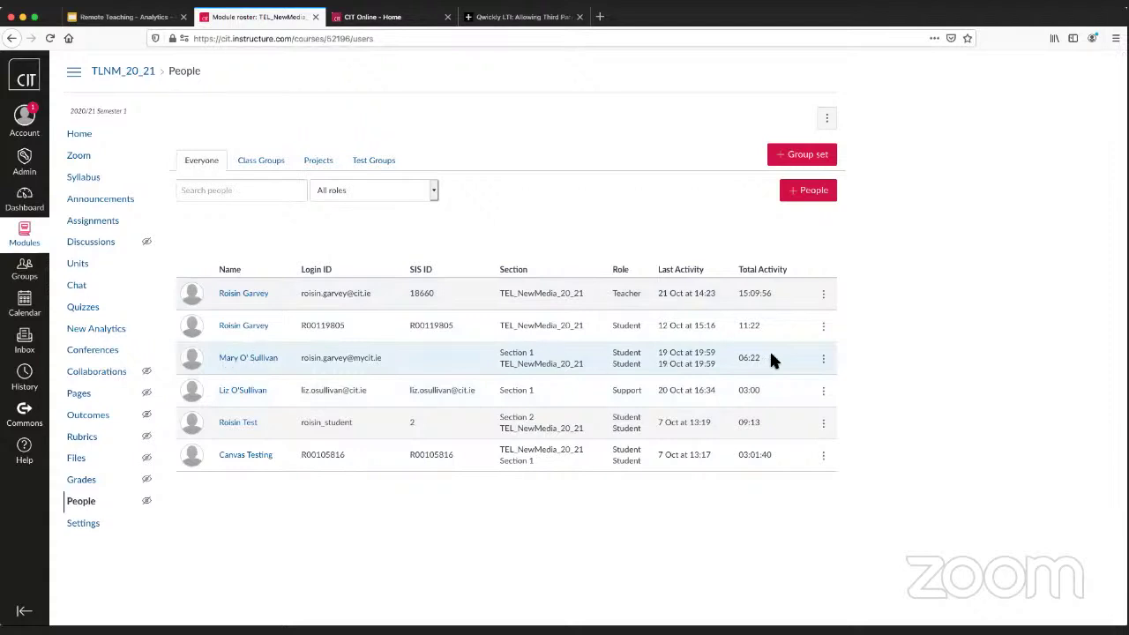
left_click(827, 367)
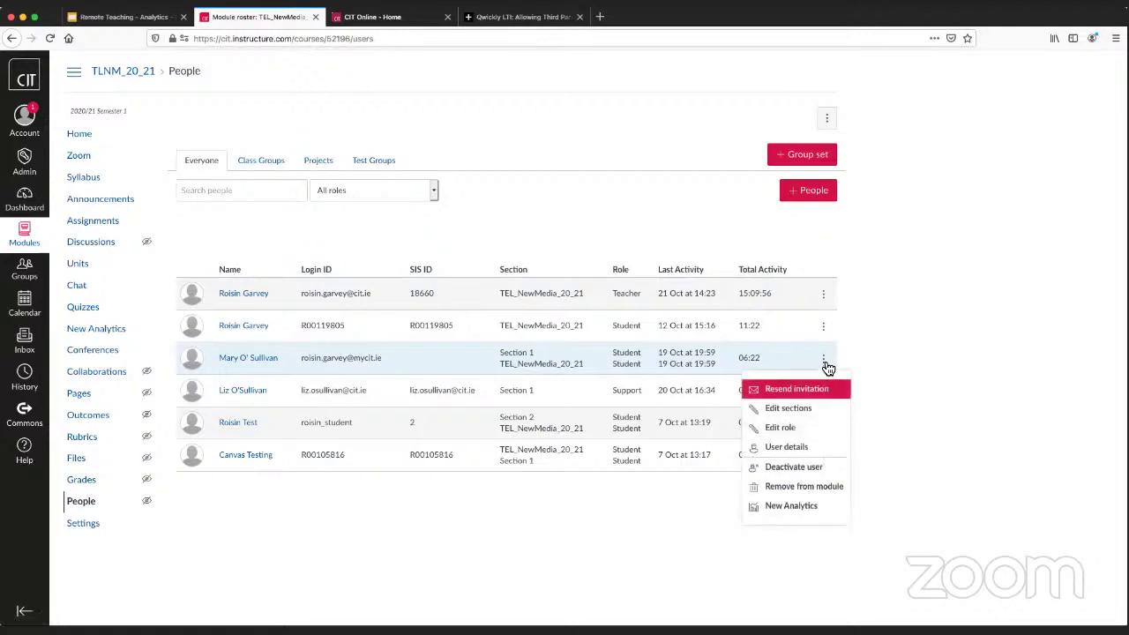
left_click(787, 509)
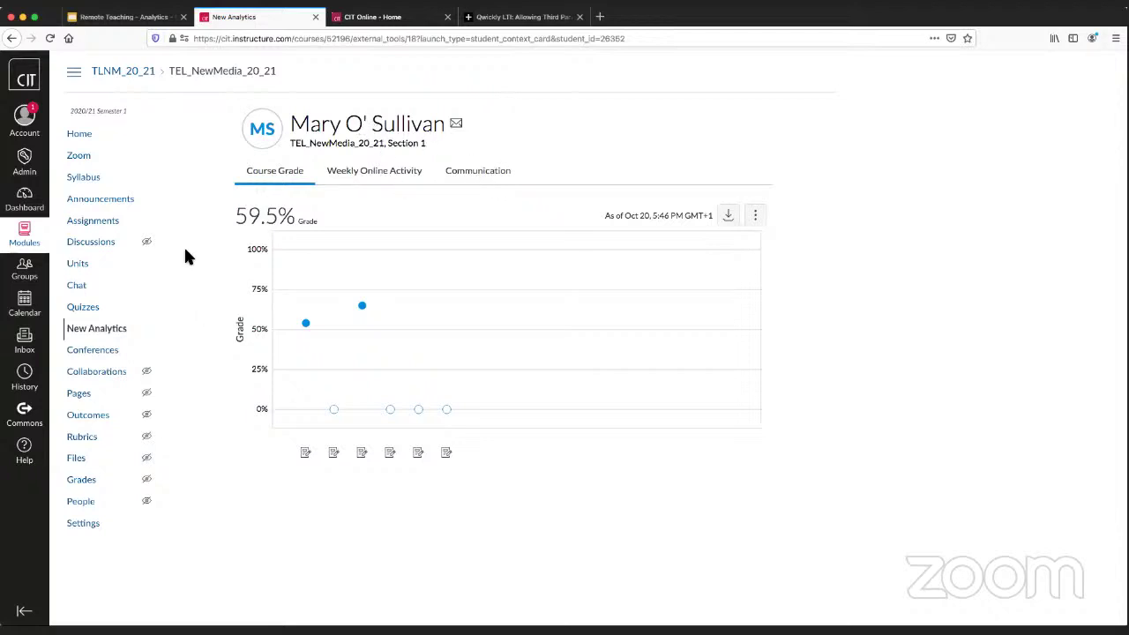
From the module home, open Zoom's previous meetings, examine the report for the Oct 19 meeting, and return to the meeting list.
left_click(86, 139)
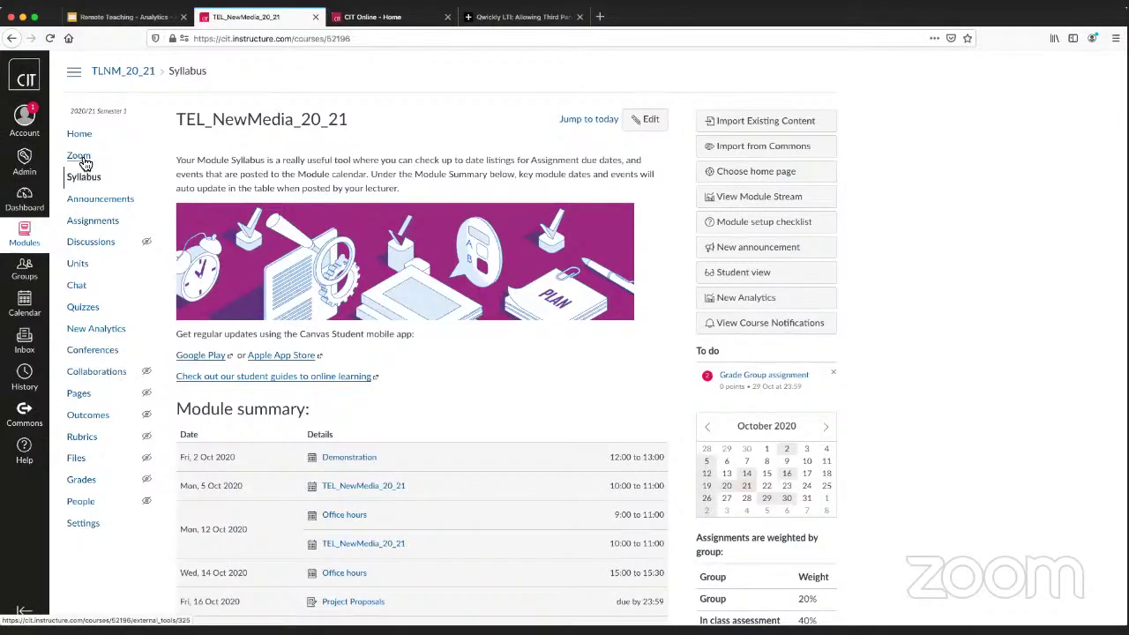
left_click(78, 160)
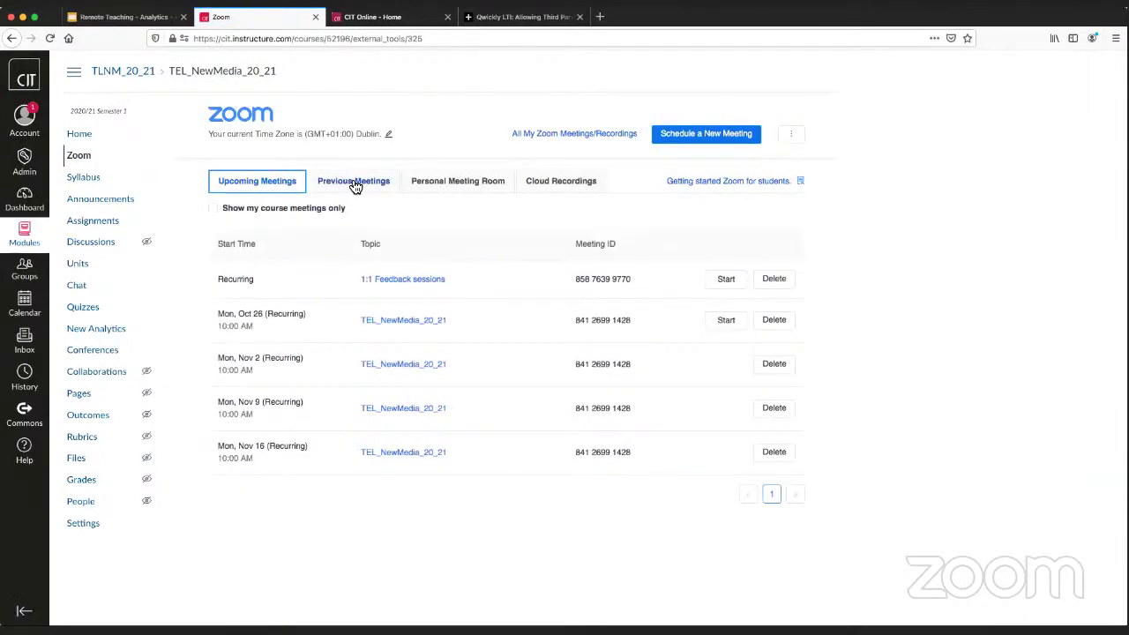
left_click(356, 185)
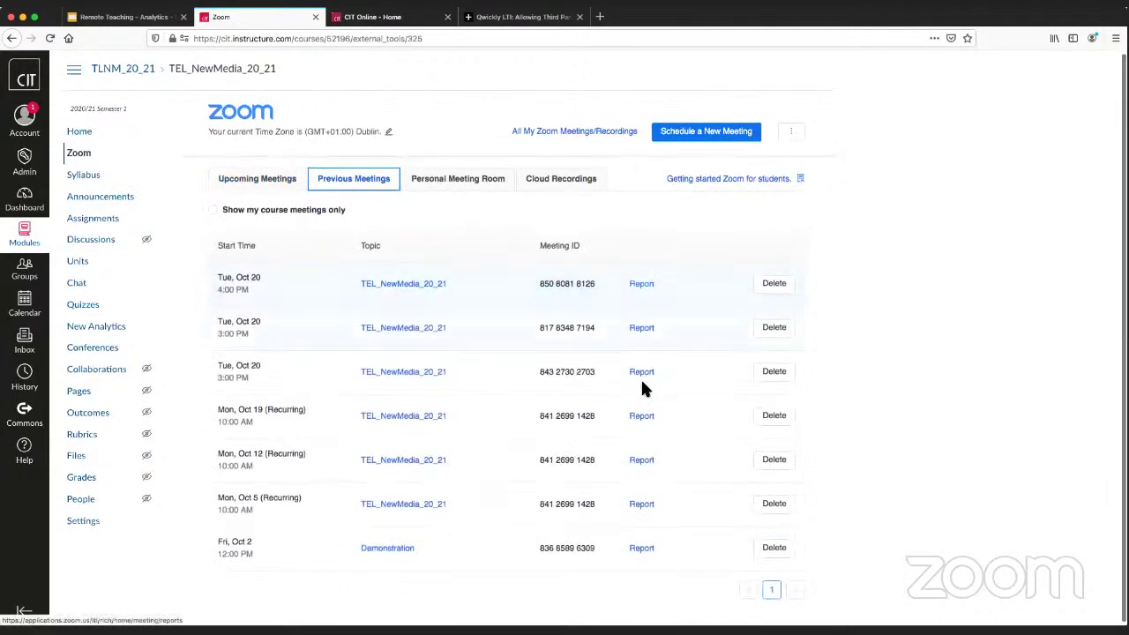
left_click(643, 420)
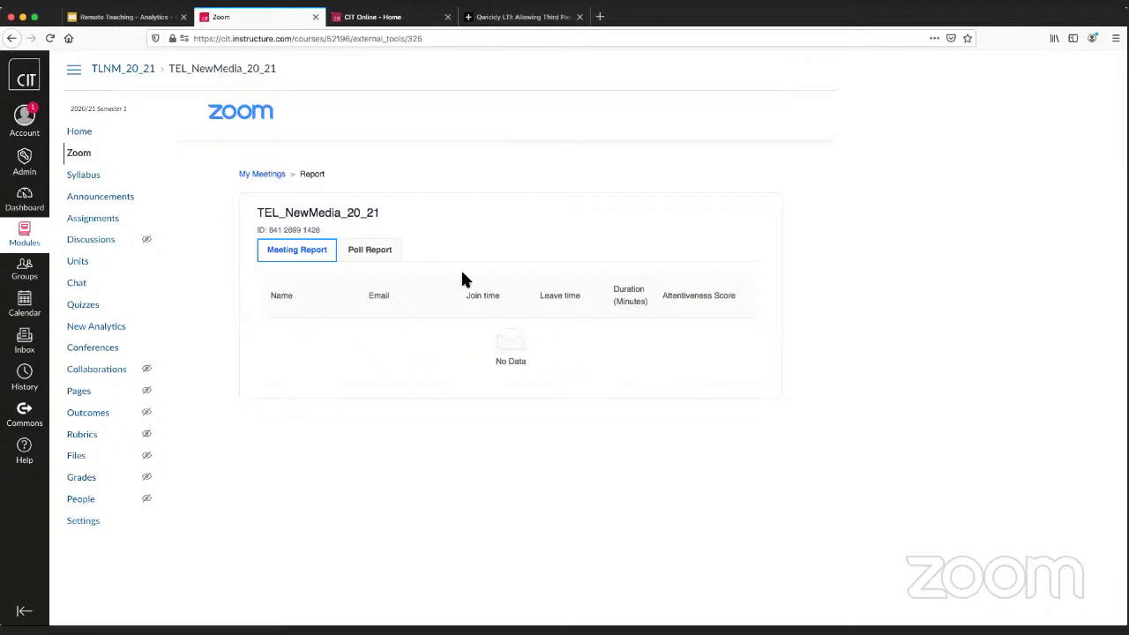
left_click(262, 177)
scroll(313, 432, "up", 1)
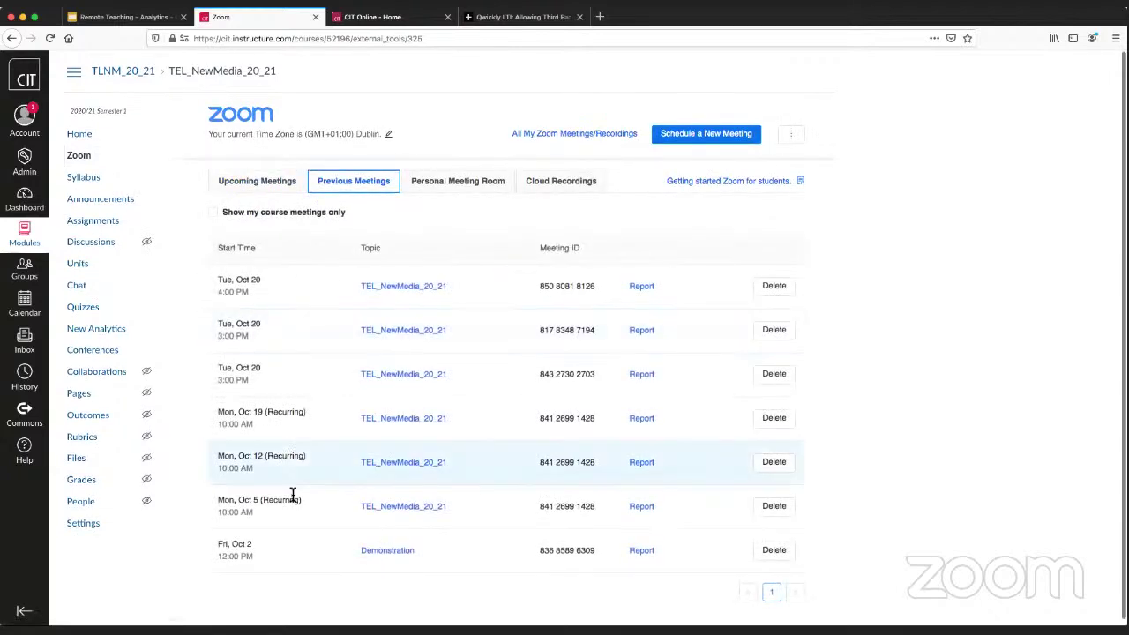
View the details and the meeting report of the recurring Oct 5 session, going back to the previous meetings list each time.
left_click(367, 512)
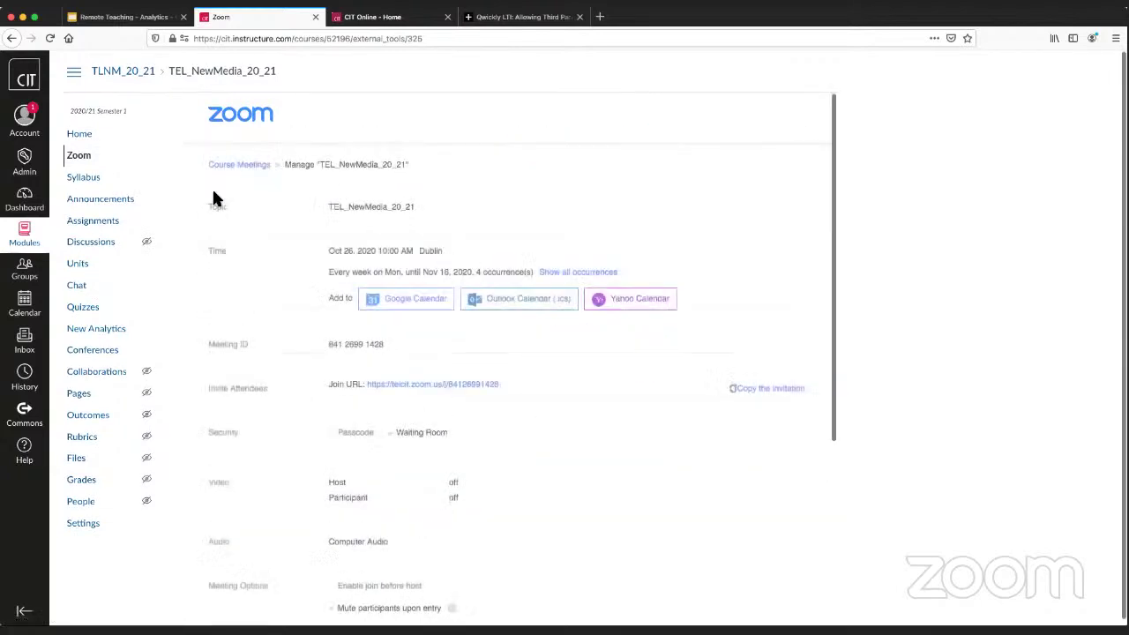
left_click(11, 38)
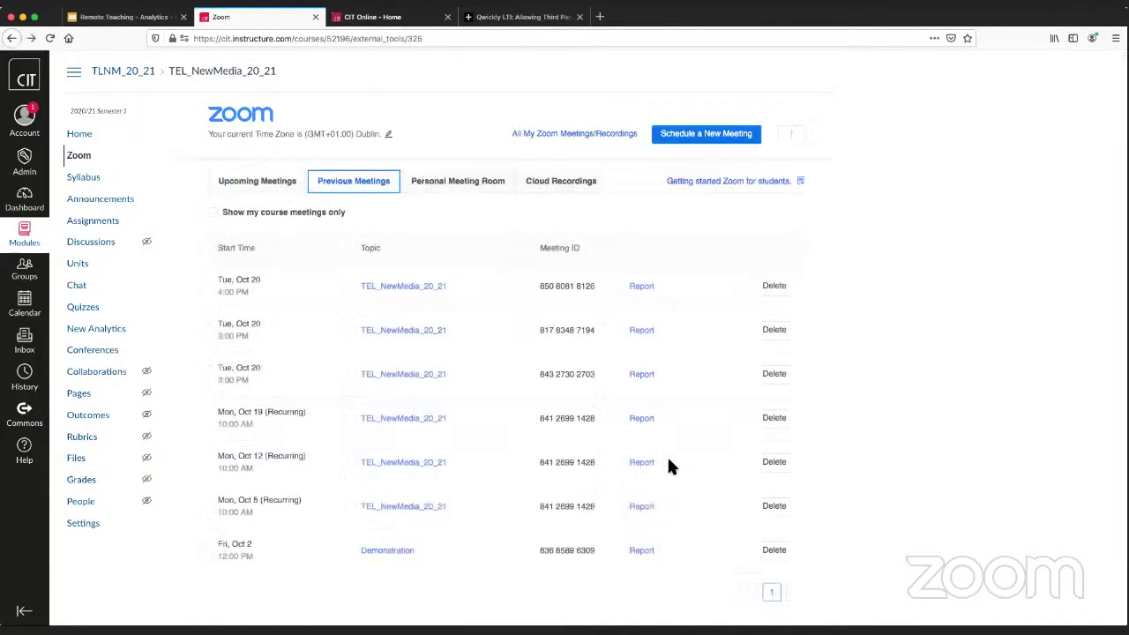
left_click(636, 504)
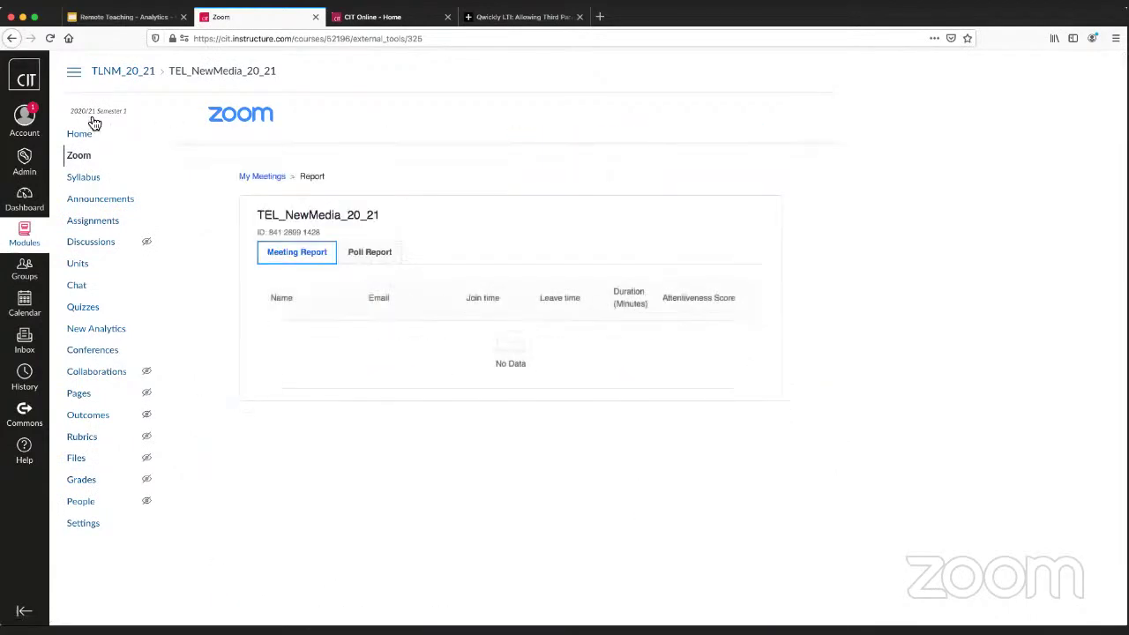
left_click(12, 38)
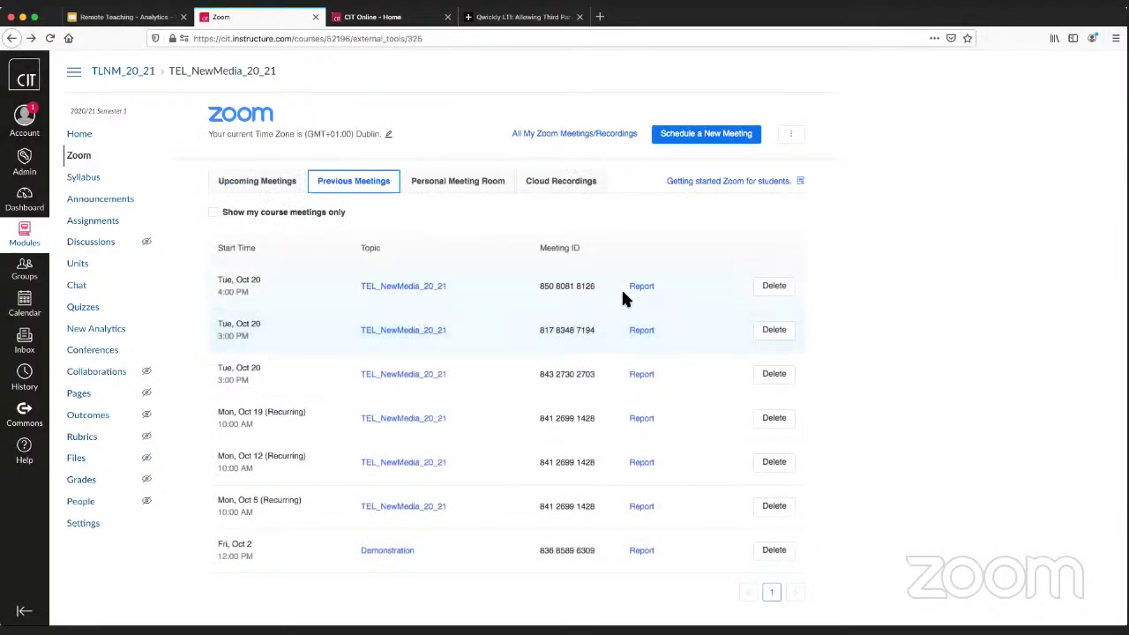
Examine the meeting report for the Oct 20 4:00 PM session, highlight the first attendee's duration, and return to the meeting list.
left_click(642, 287)
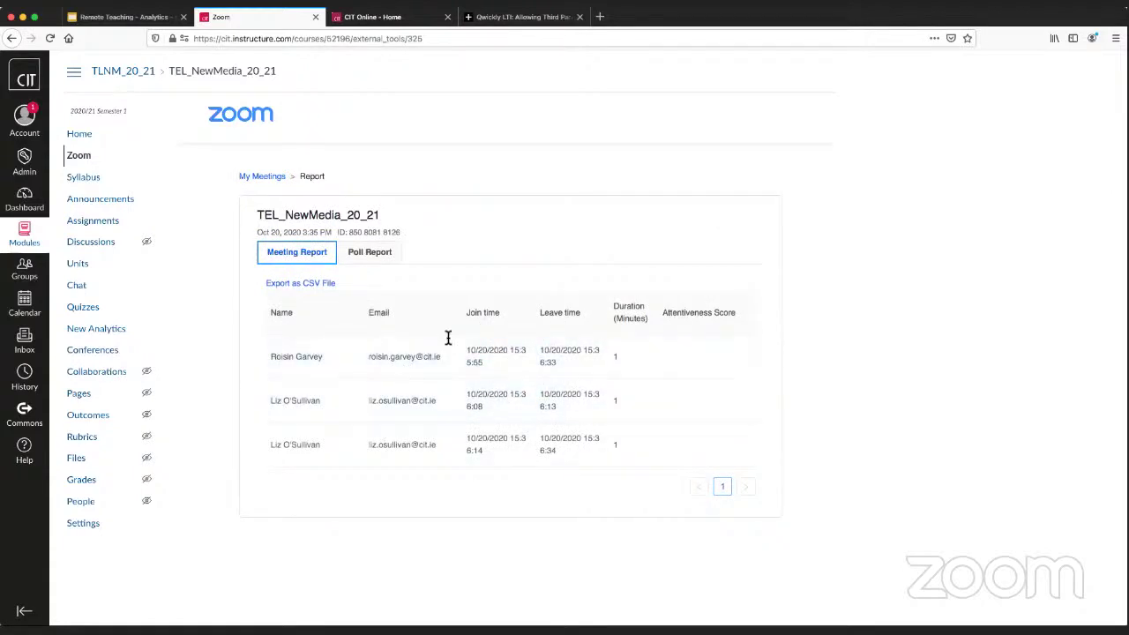
left_click(616, 354)
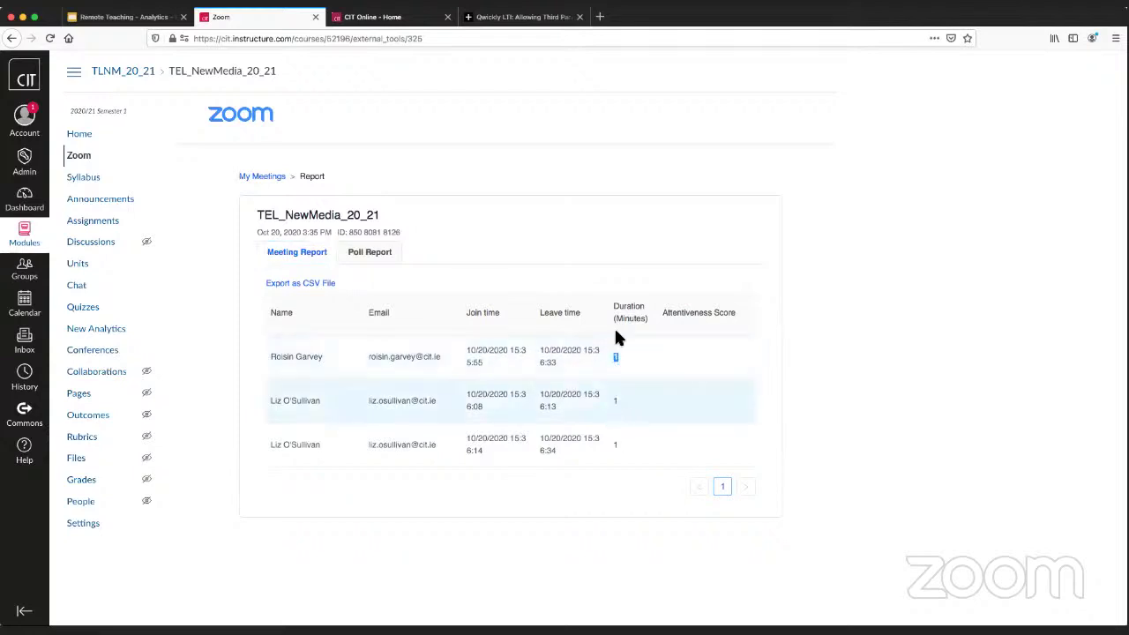
left_click(264, 177)
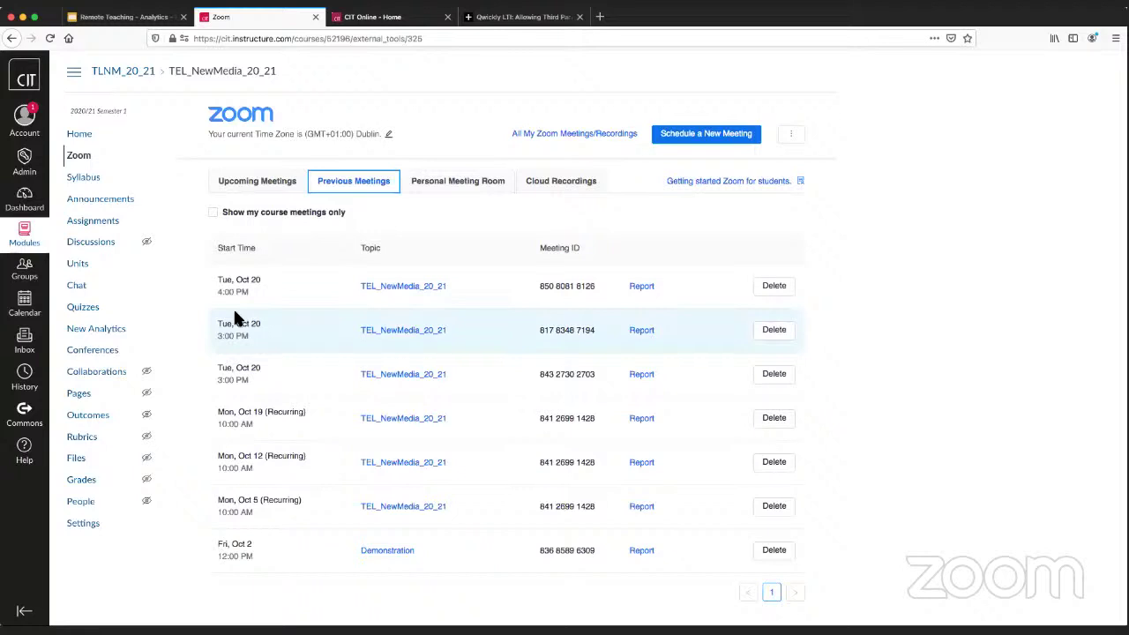
In the module's navigation settings, enable Qwickly between Quizzes and New Analytics, save the navigation, and open Qwickly's attendance page.
left_click(80, 135)
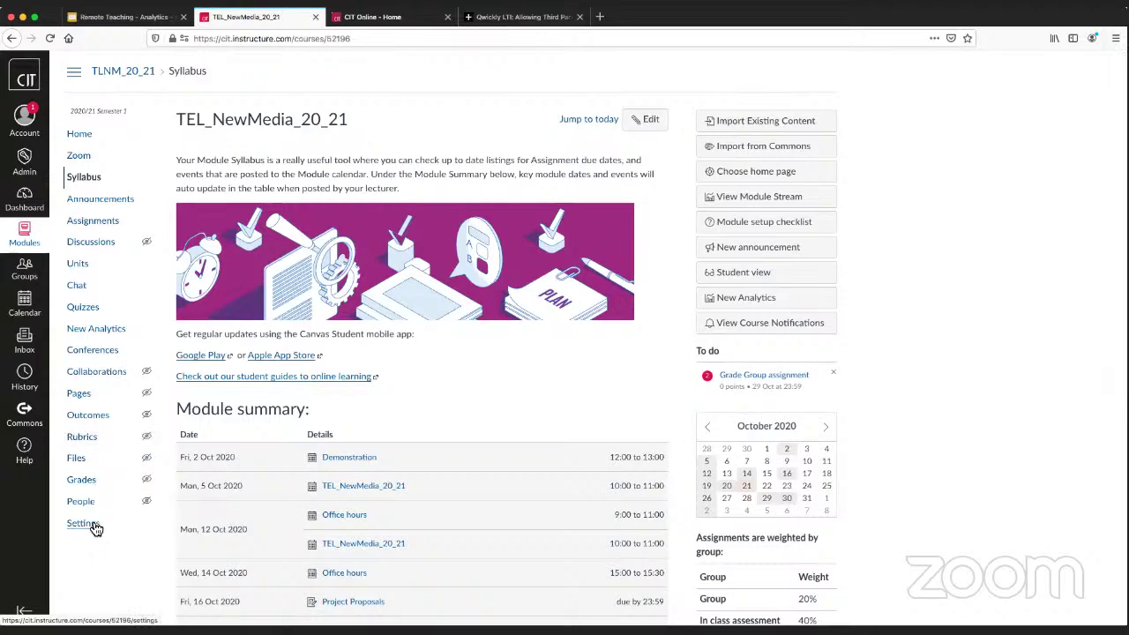
scroll(97, 527, "down", 1)
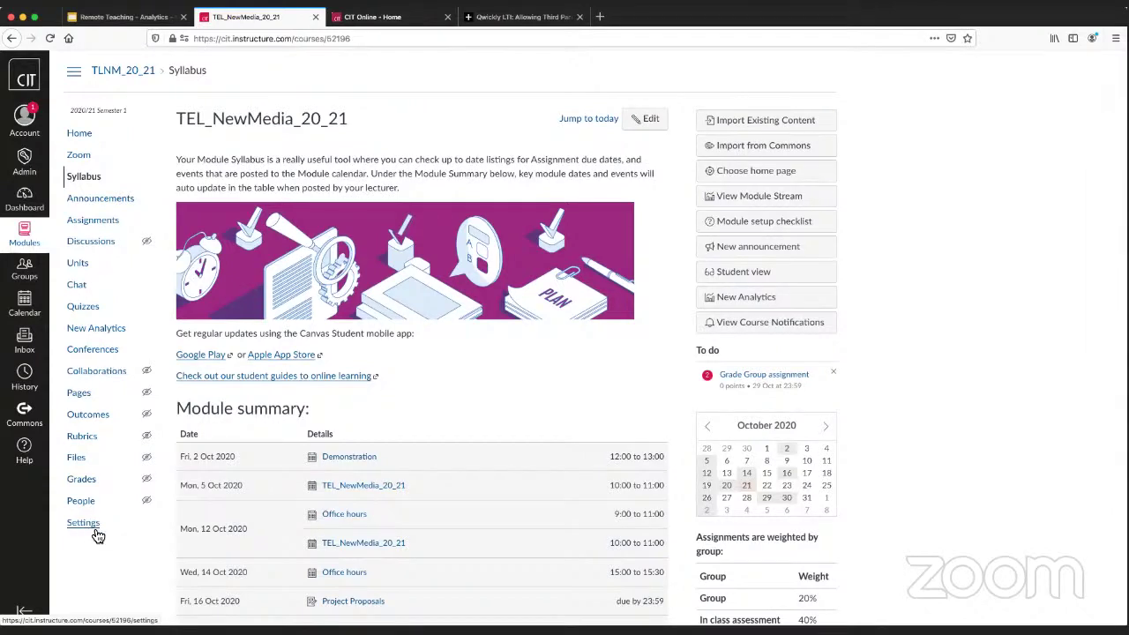
scroll(84, 520, "down", 1)
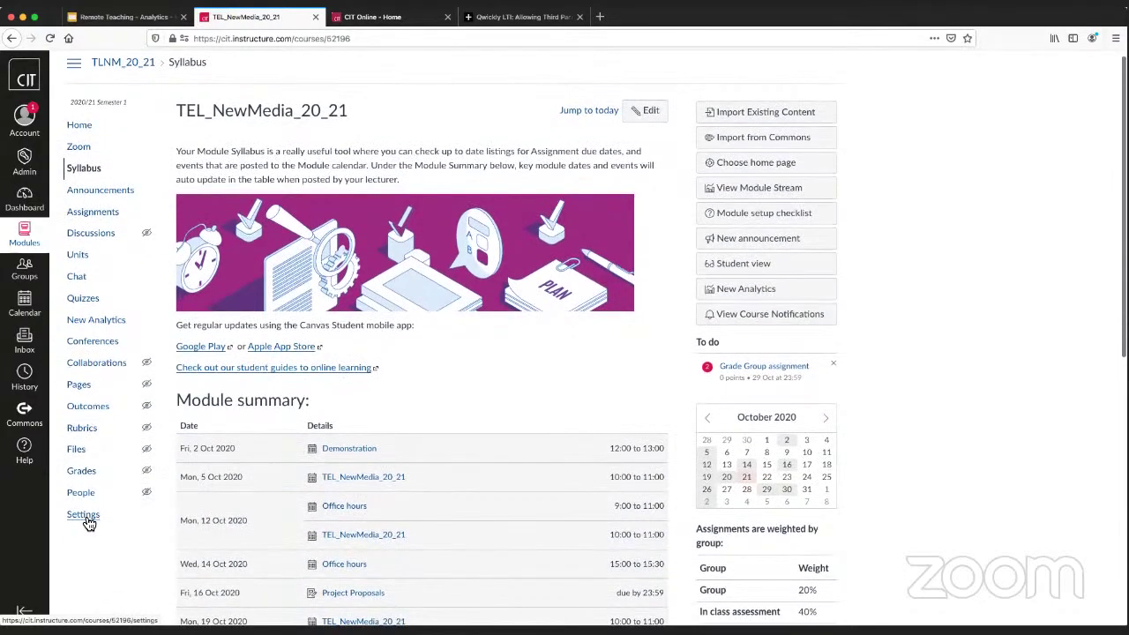
left_click(89, 524)
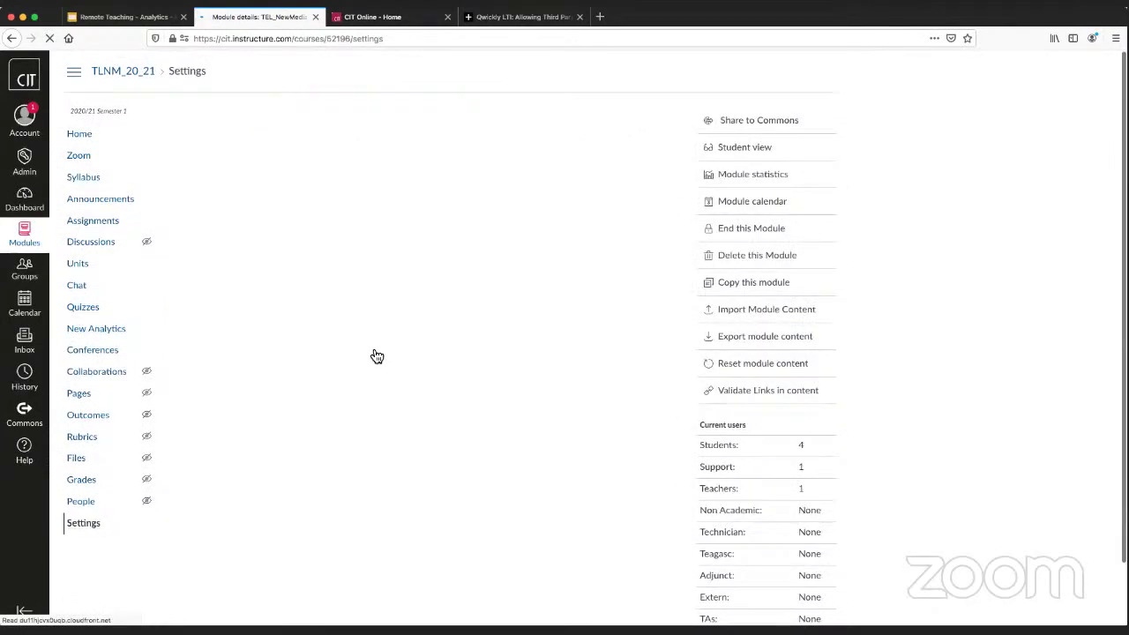
scroll(455, 405, "down", 1)
scroll(455, 404, "down", 2)
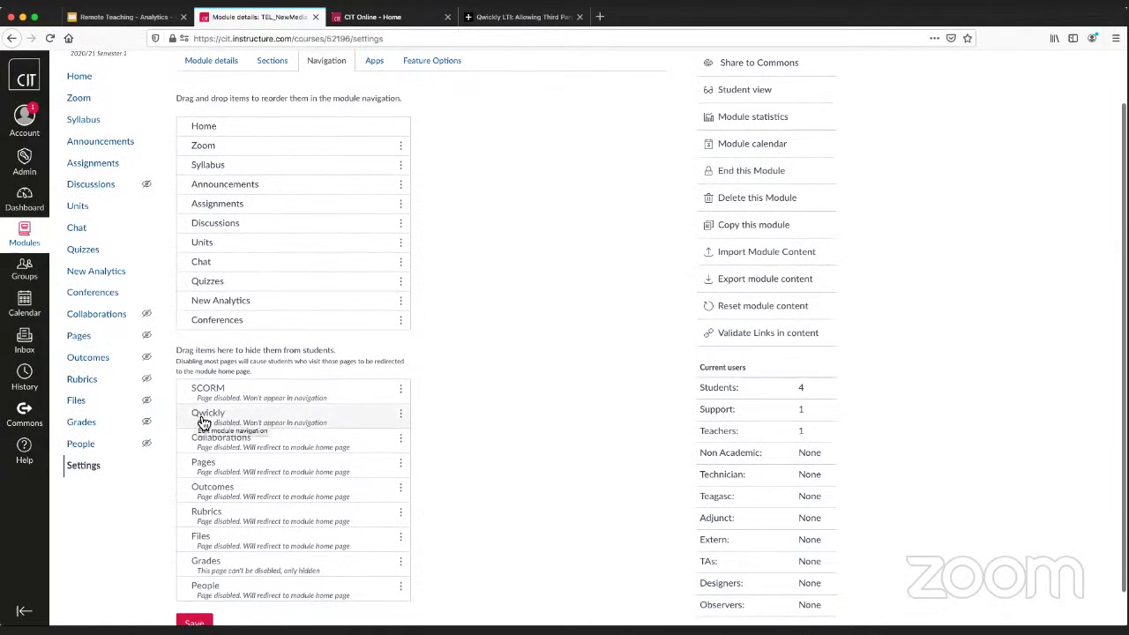
left_click_drag(202, 422, 240, 301)
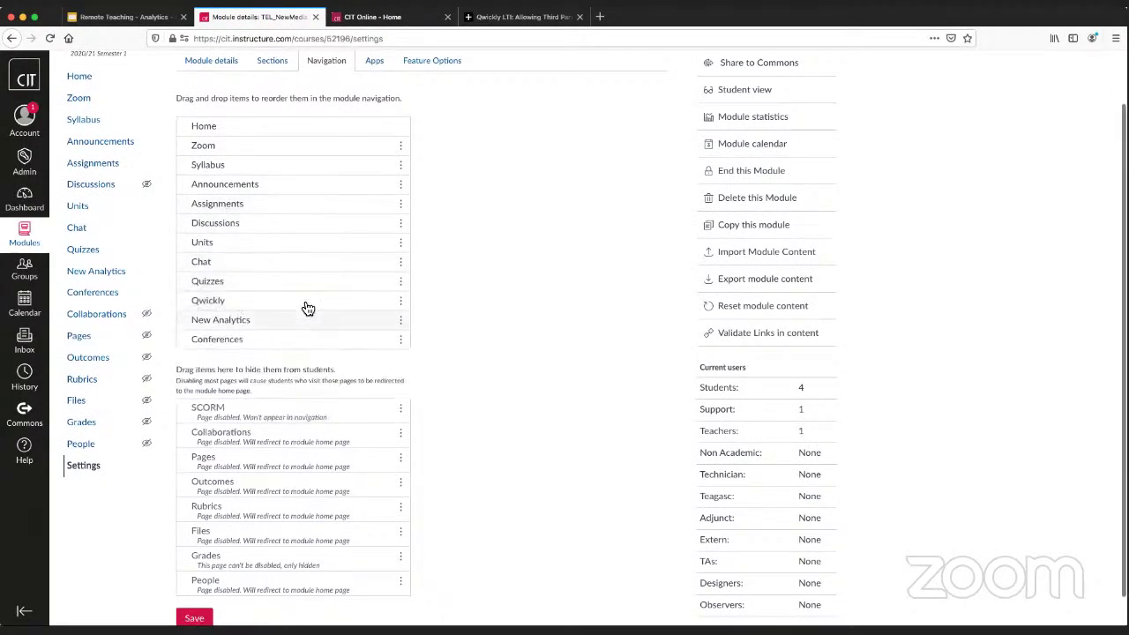
left_click(208, 618)
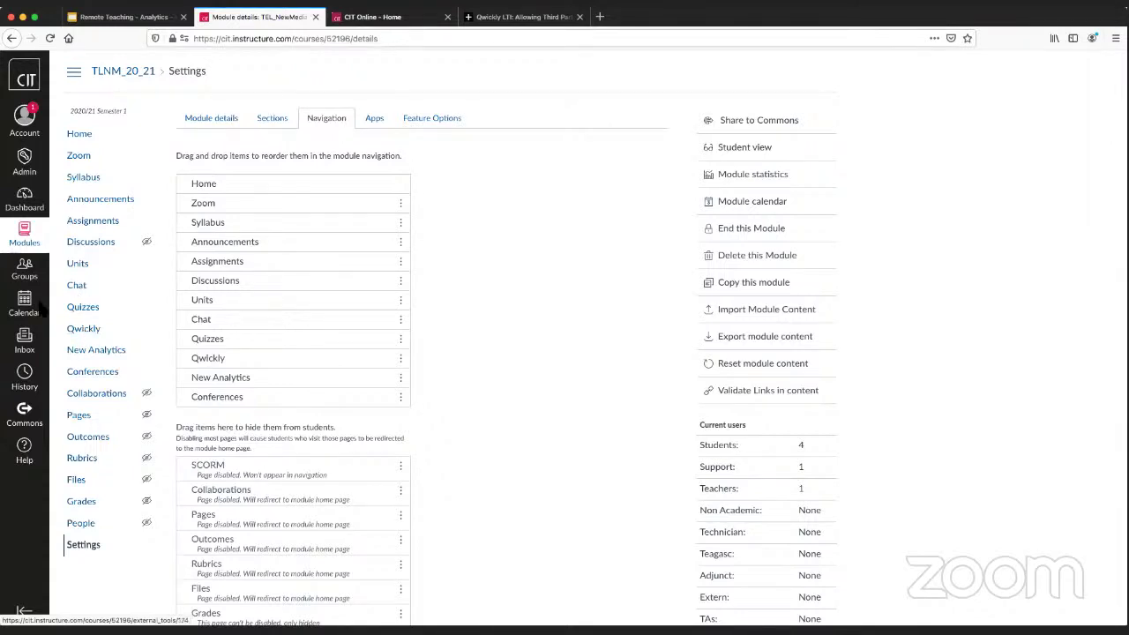
left_click(87, 331)
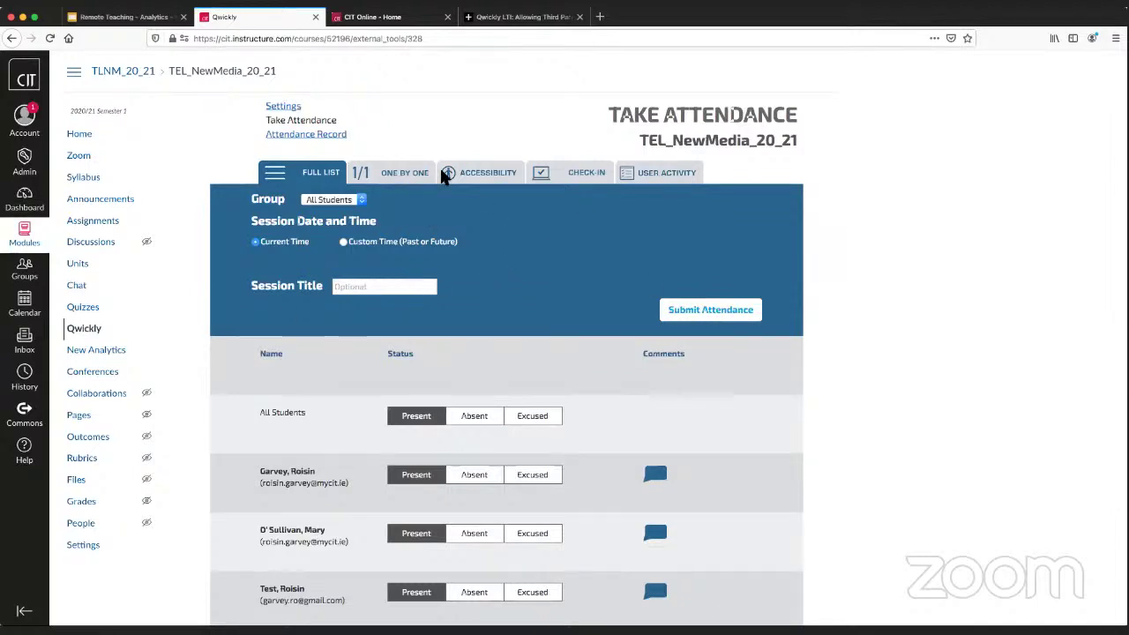
Open Qwickly's attendance settings and choose sem1_2021 - Semester 1 2020/2021 as the course semester.
left_click(294, 108)
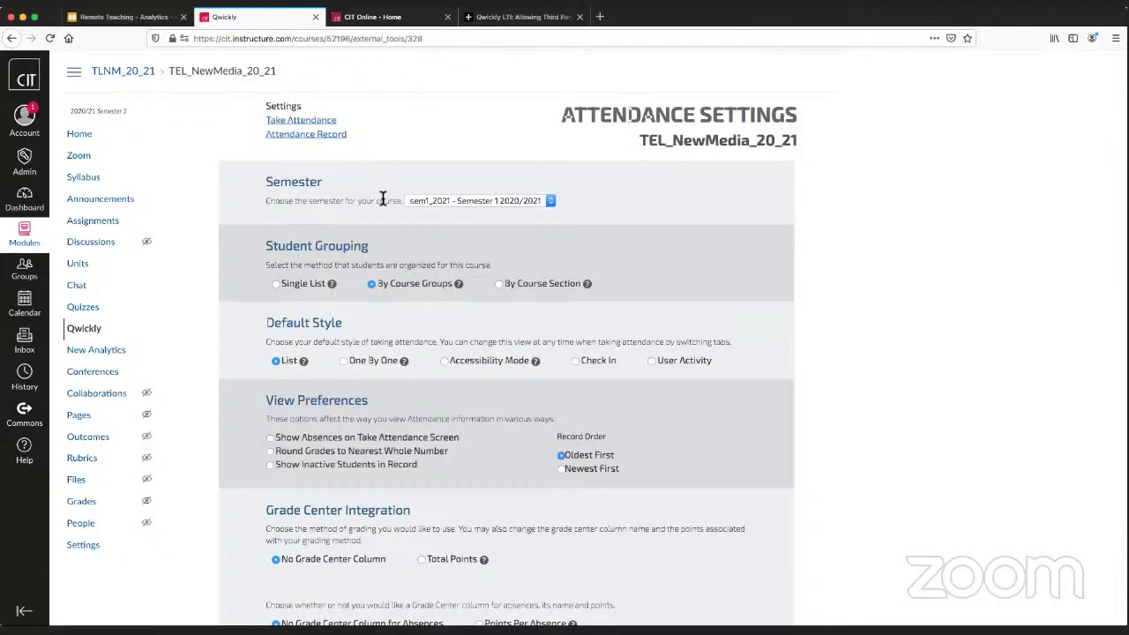
left_click(455, 198)
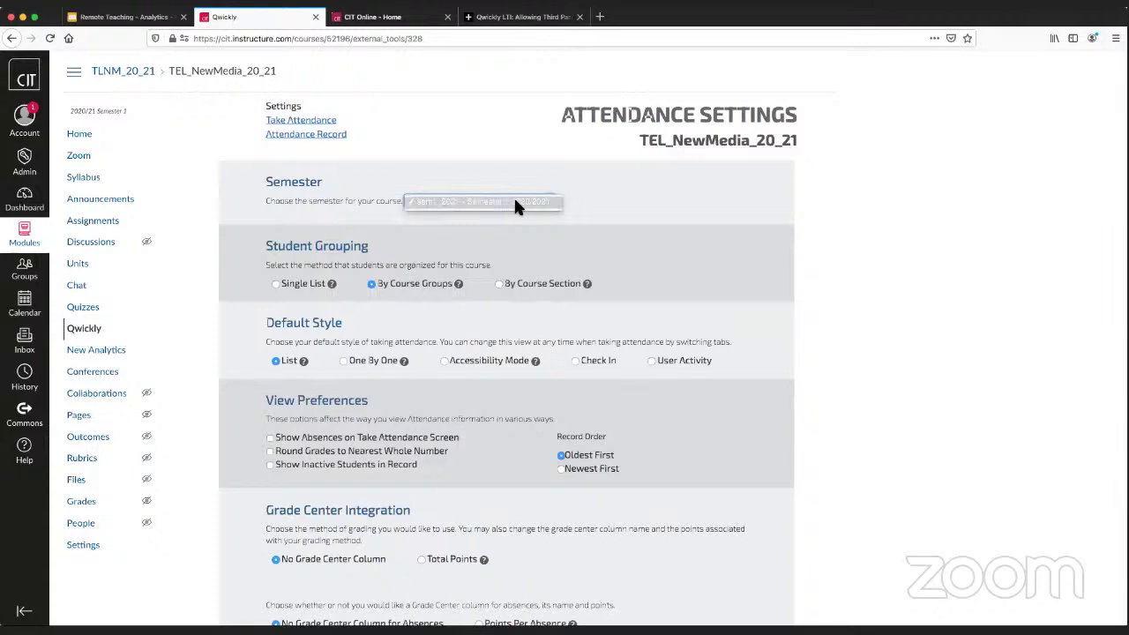
left_click(550, 202)
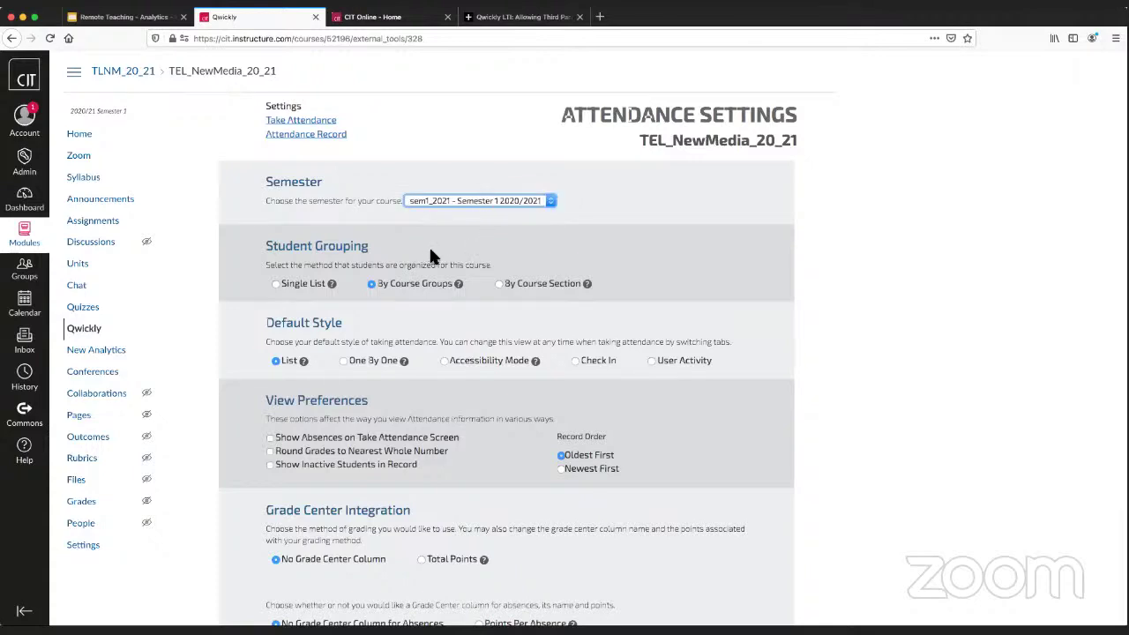
Try the Single List student grouping and set the grouping back to By Course Groups.
scroll(428, 254, "down", 1)
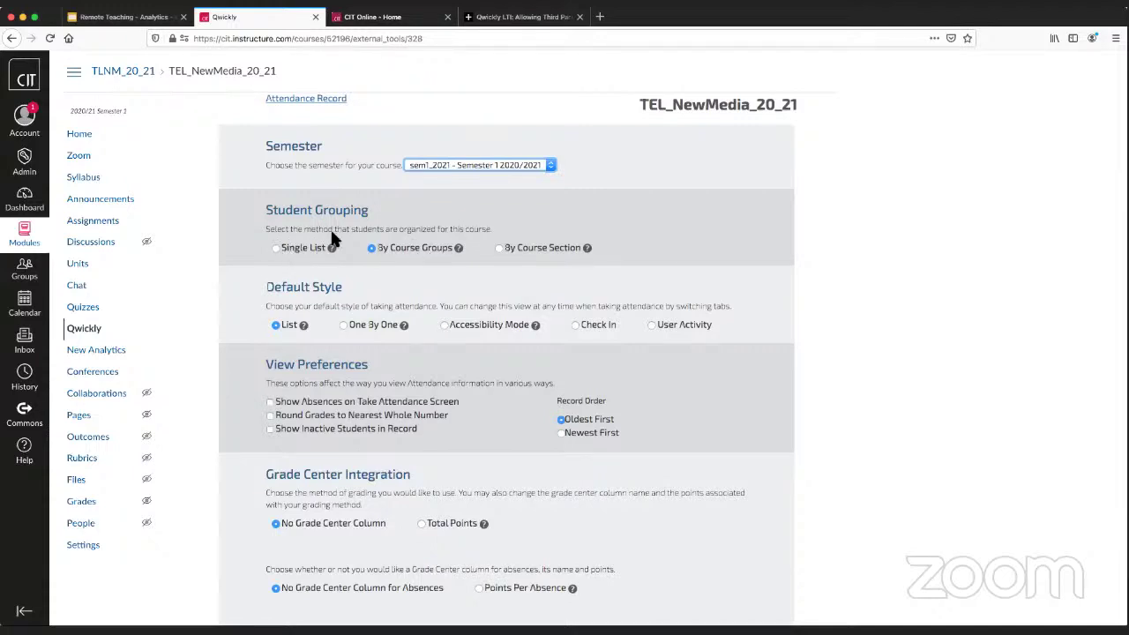
left_click(275, 248)
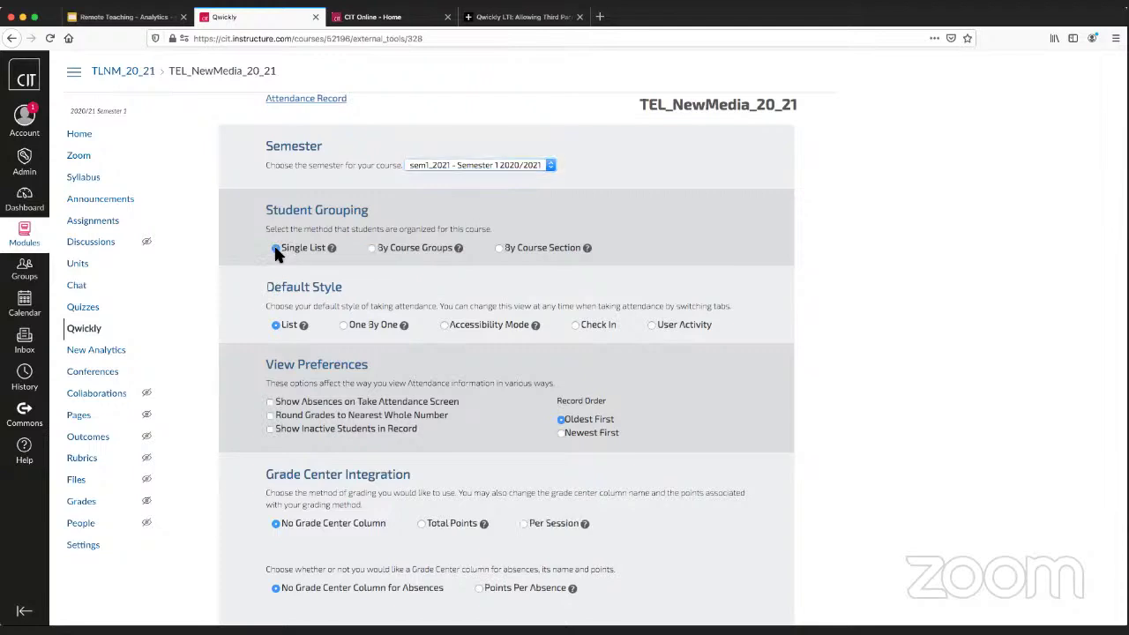
left_click(371, 249)
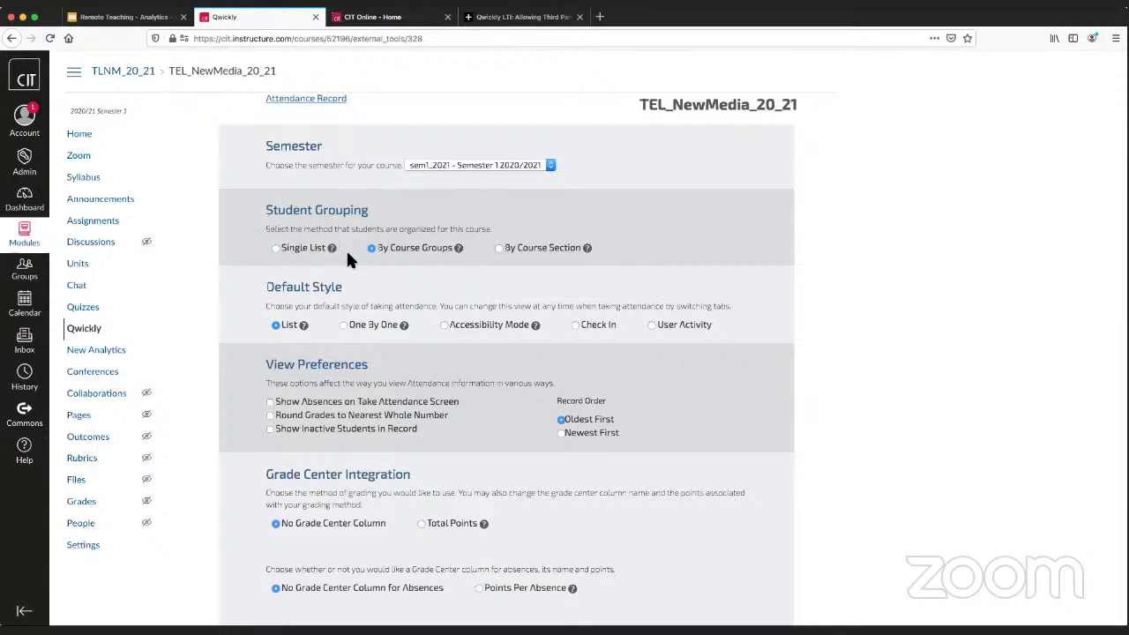
Look through the attendance settings down to the custom course statuses, return to the start, and highlight the Student Grouping heading.
scroll(344, 254, "up", 1)
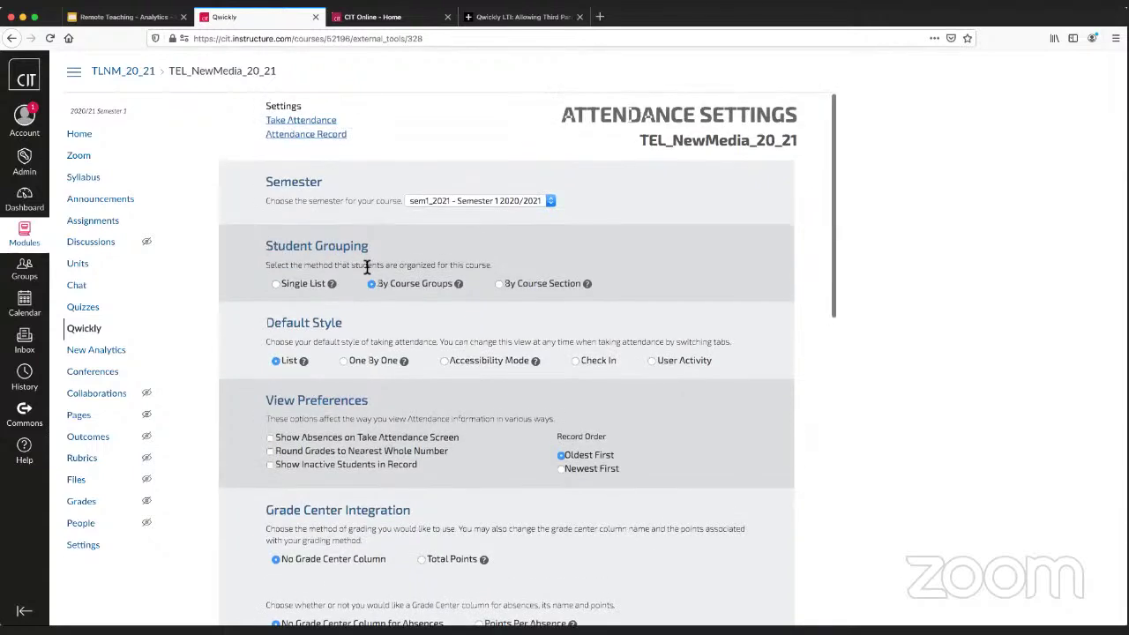
scroll(367, 266, "down", 6)
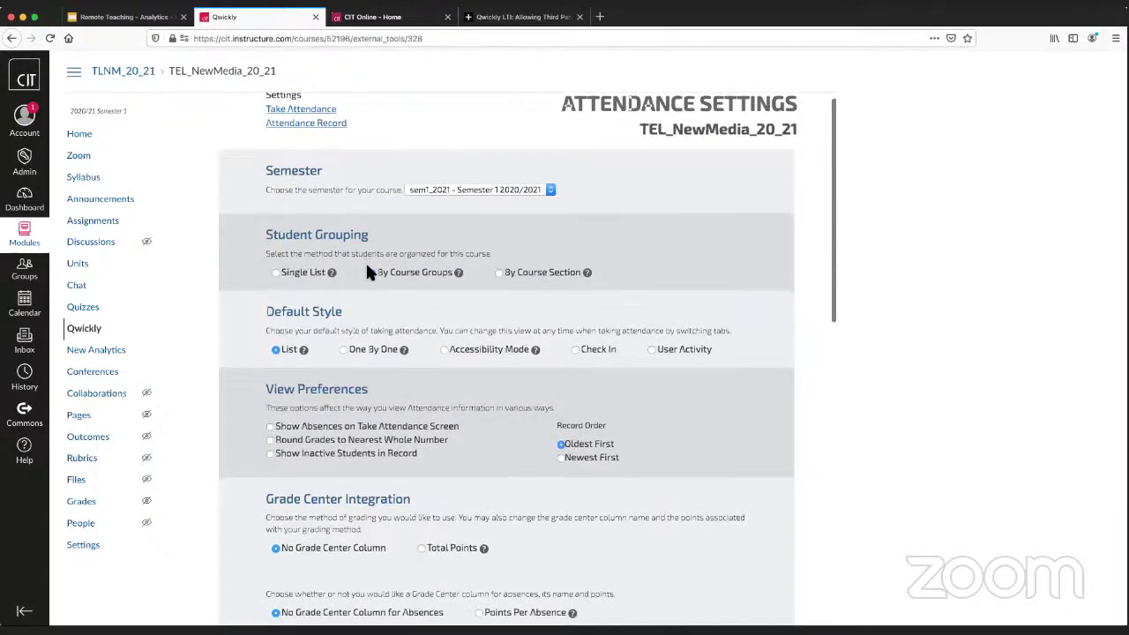
scroll(367, 269, "down", 5)
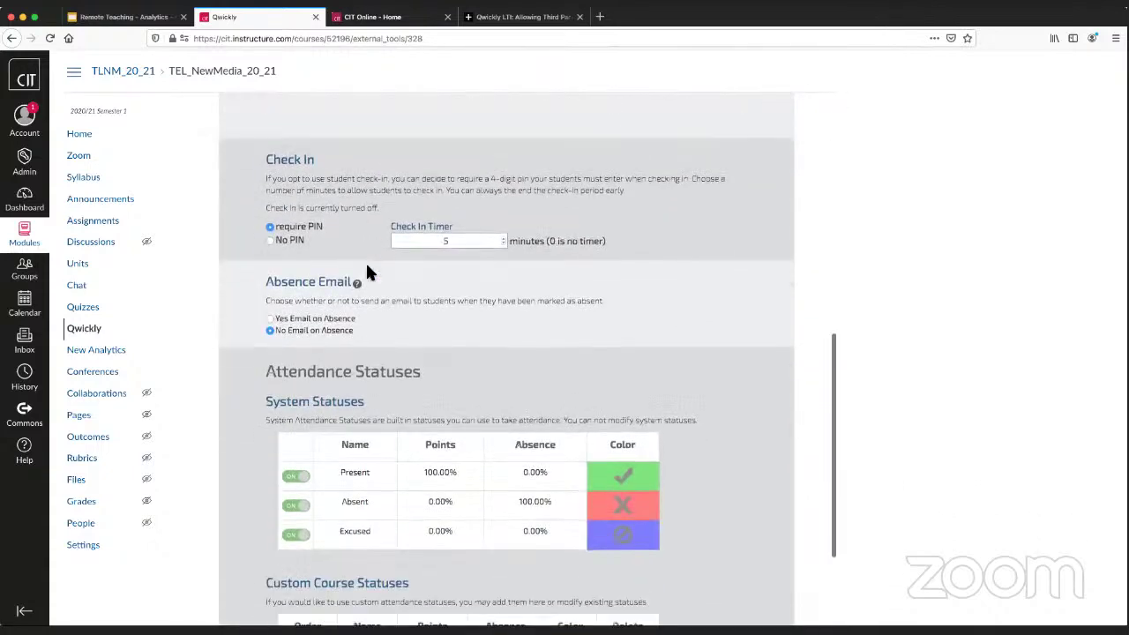
scroll(534, 335, "down", 2)
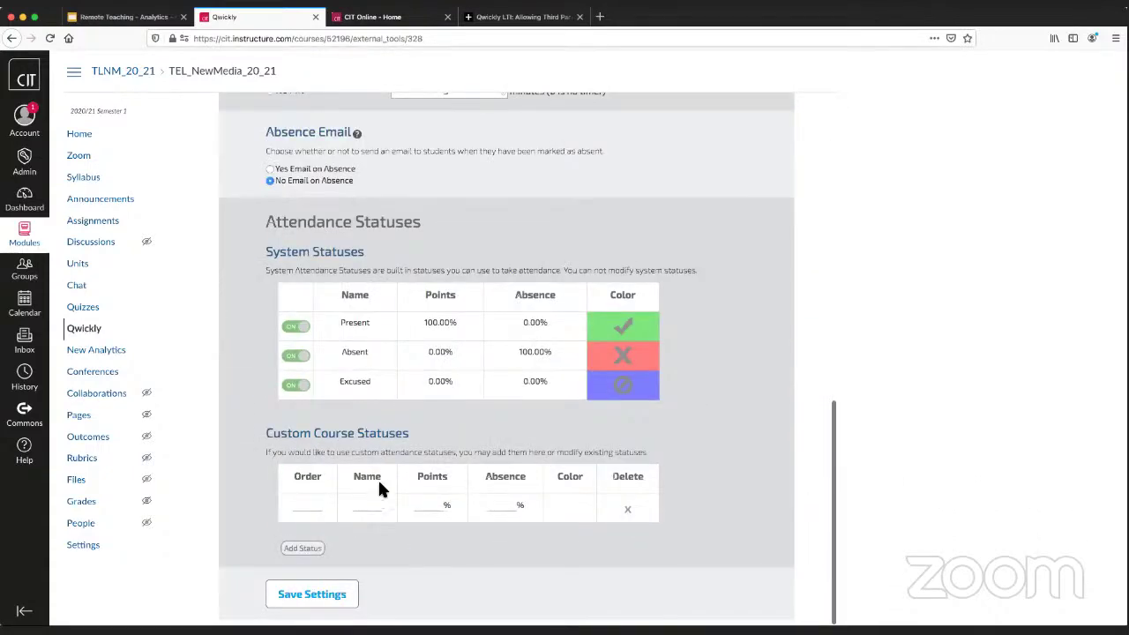
scroll(382, 479, "up", 10)
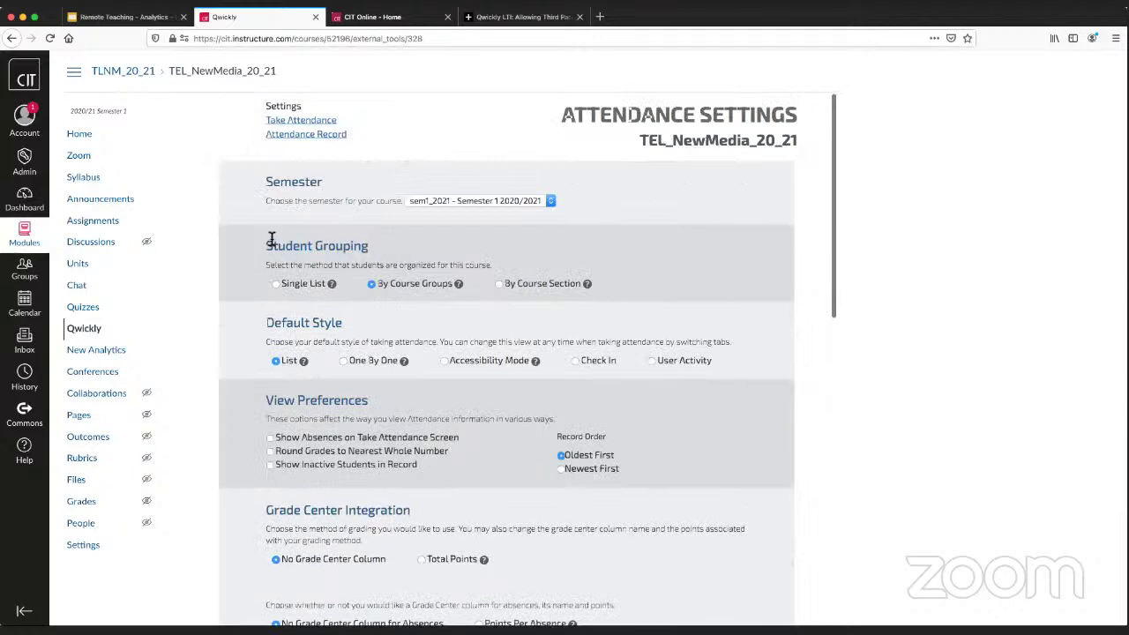
left_click_drag(272, 244, 360, 248)
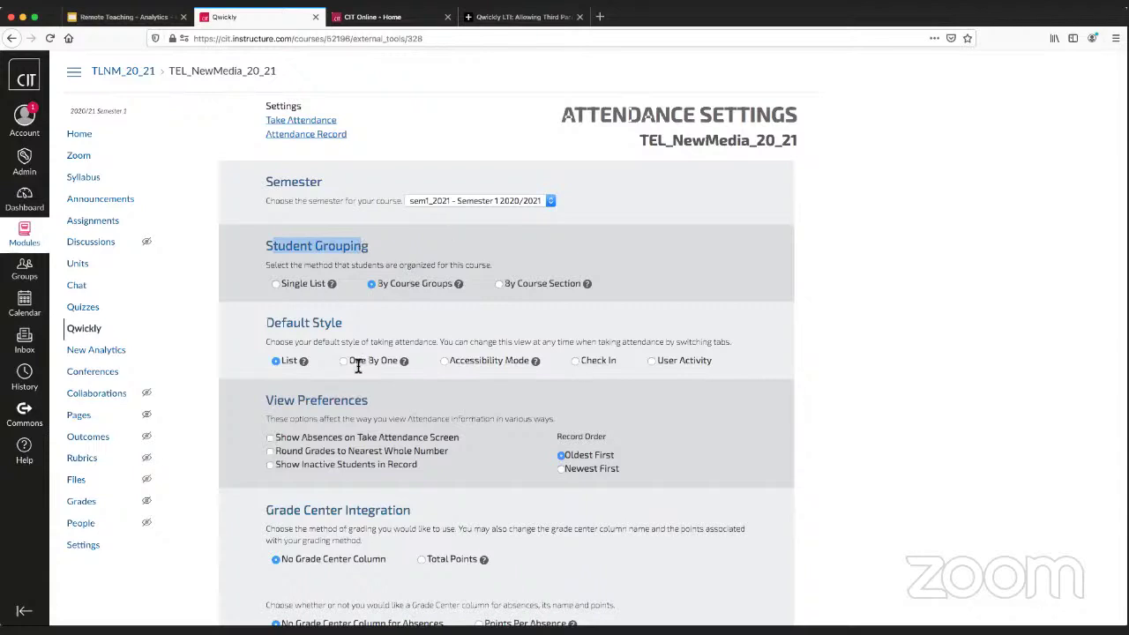
left_click(267, 245)
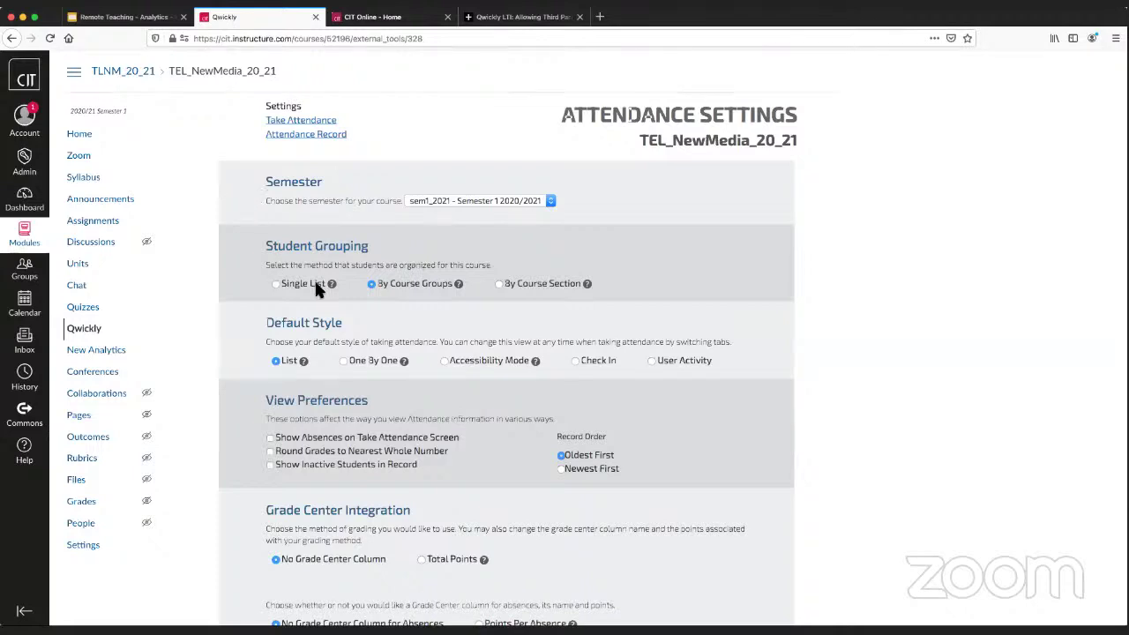
Examine the Default Style options for taking attendance, including the help notes for One By One and Accessibility Mode.
scroll(316, 344, "down", 2)
scroll(316, 340, "up", 2)
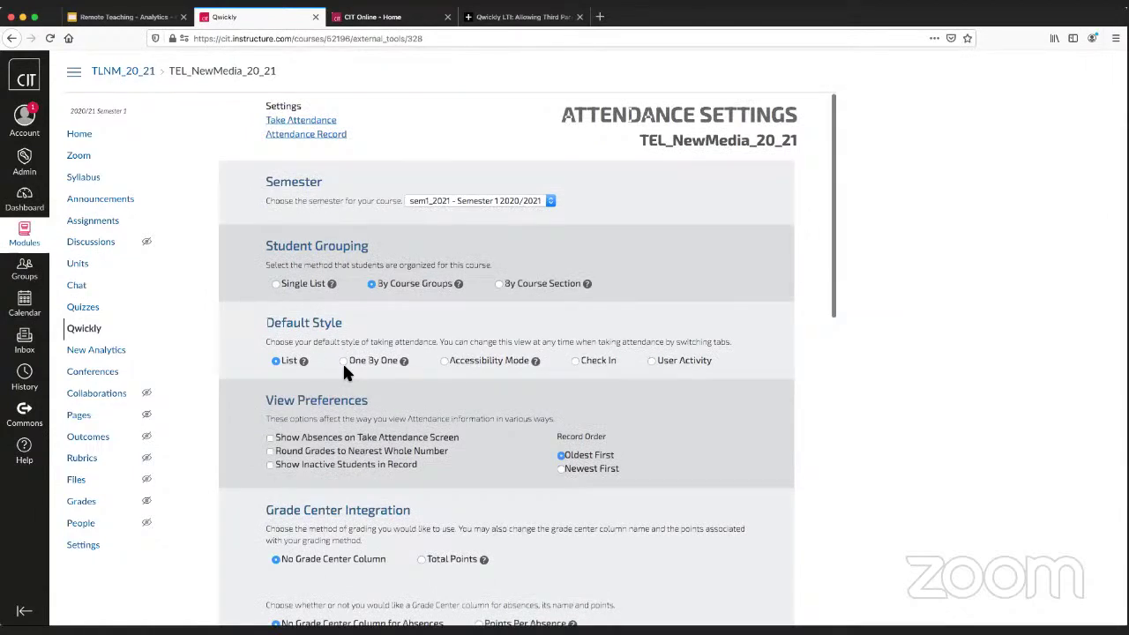
scroll(267, 322, "down", 1)
scroll(267, 322, "down", 1)
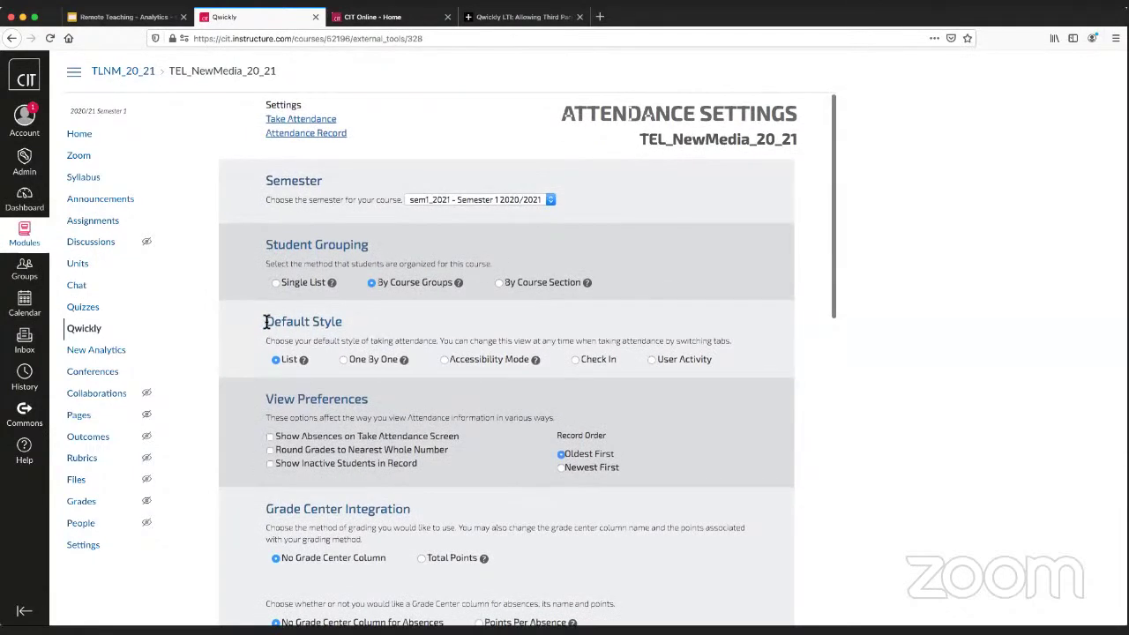
scroll(291, 309, "down", 2)
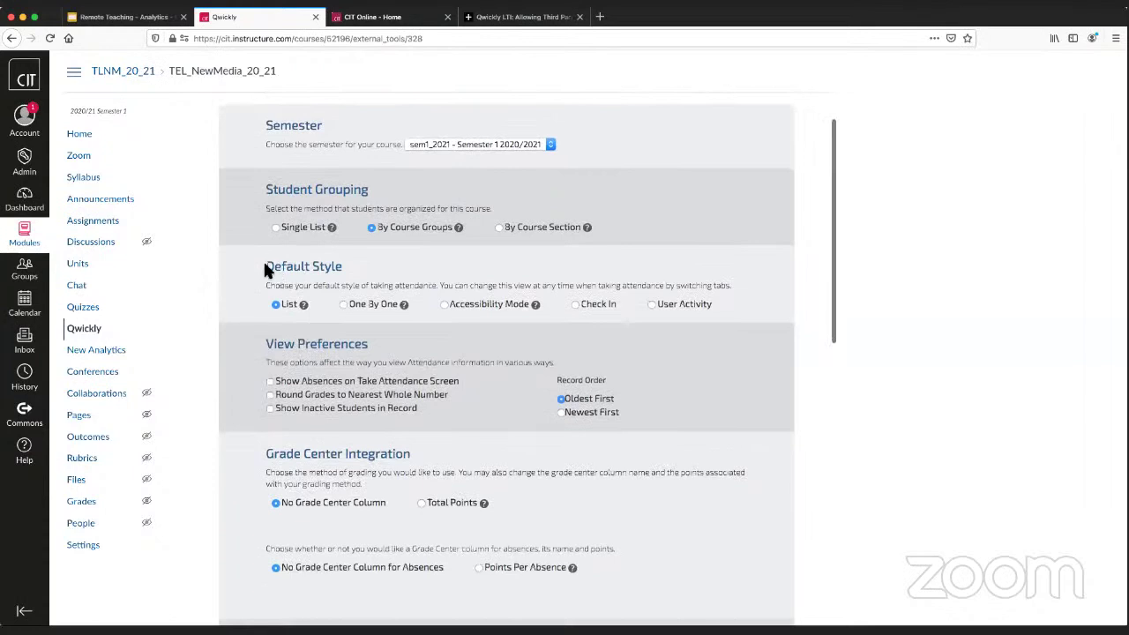
scroll(393, 276, "down", 1)
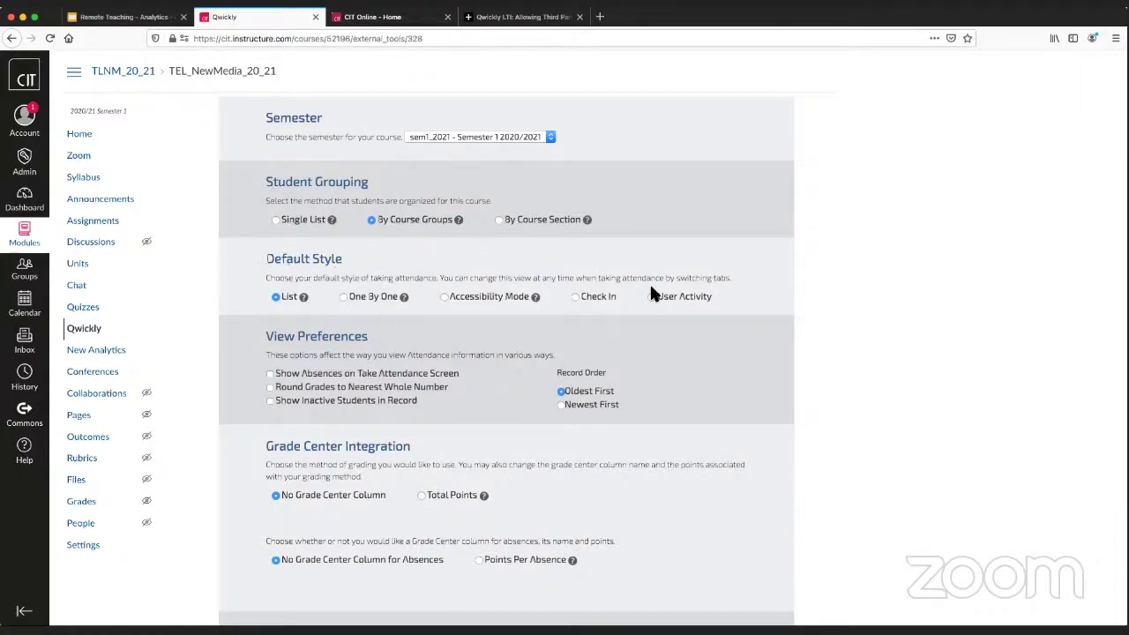
scroll(406, 287, "up", 1)
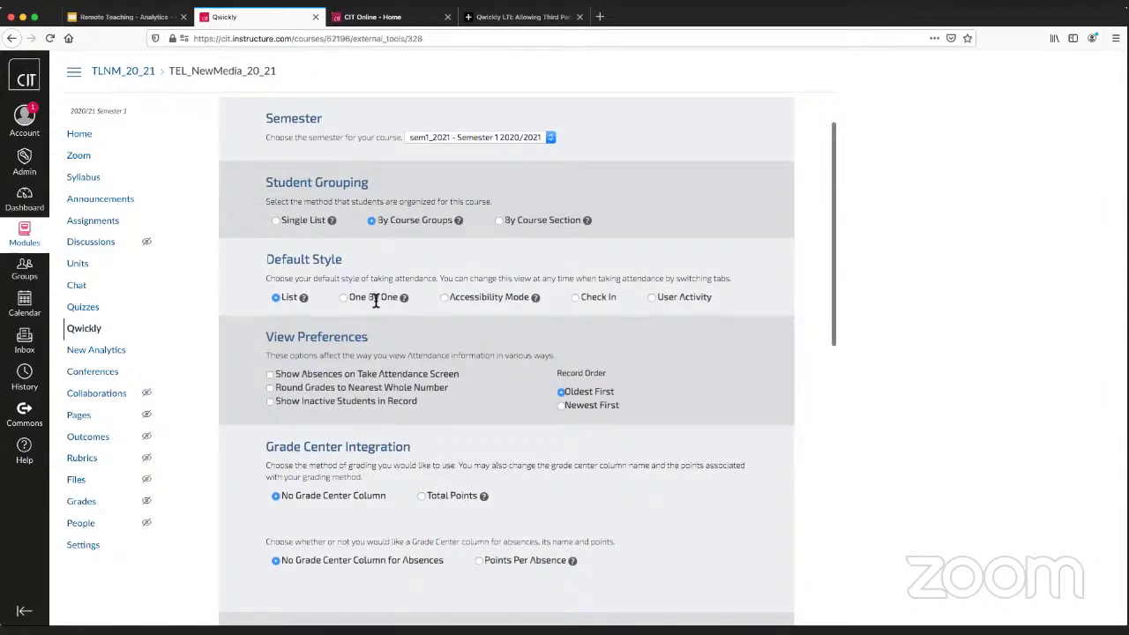
scroll(354, 300, "down", 1)
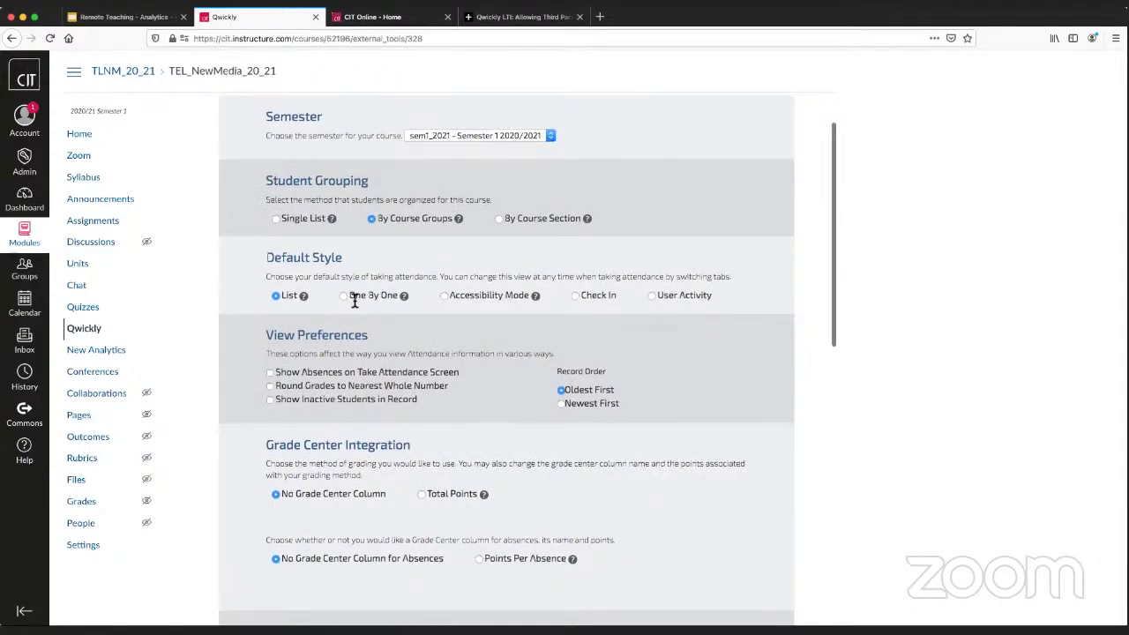
scroll(285, 296, "down", 1)
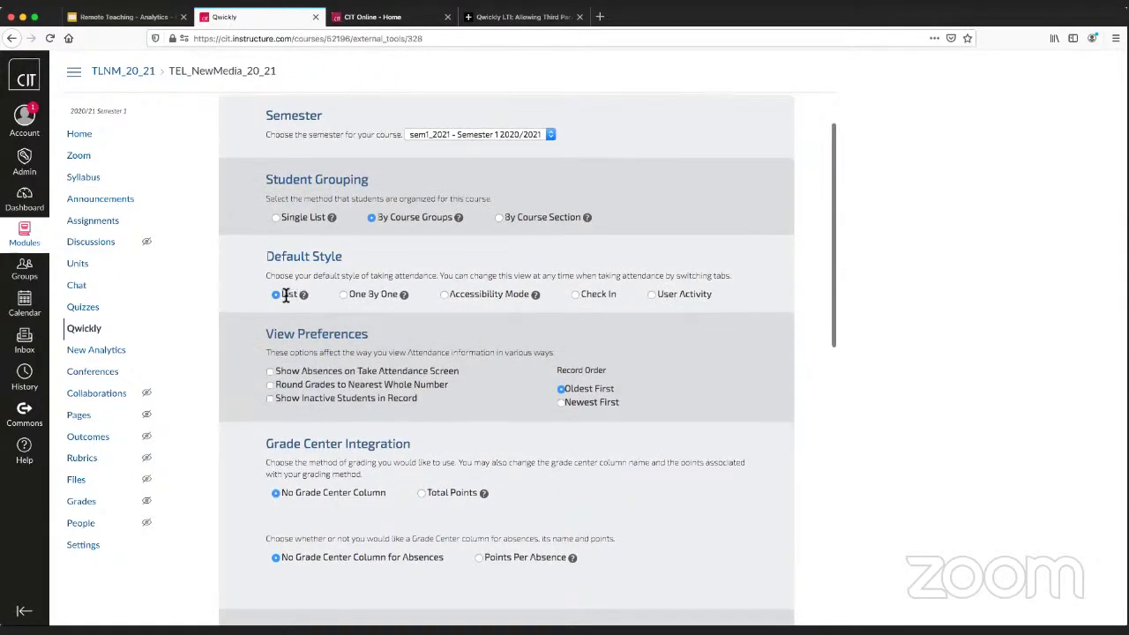
scroll(285, 296, "down", 1)
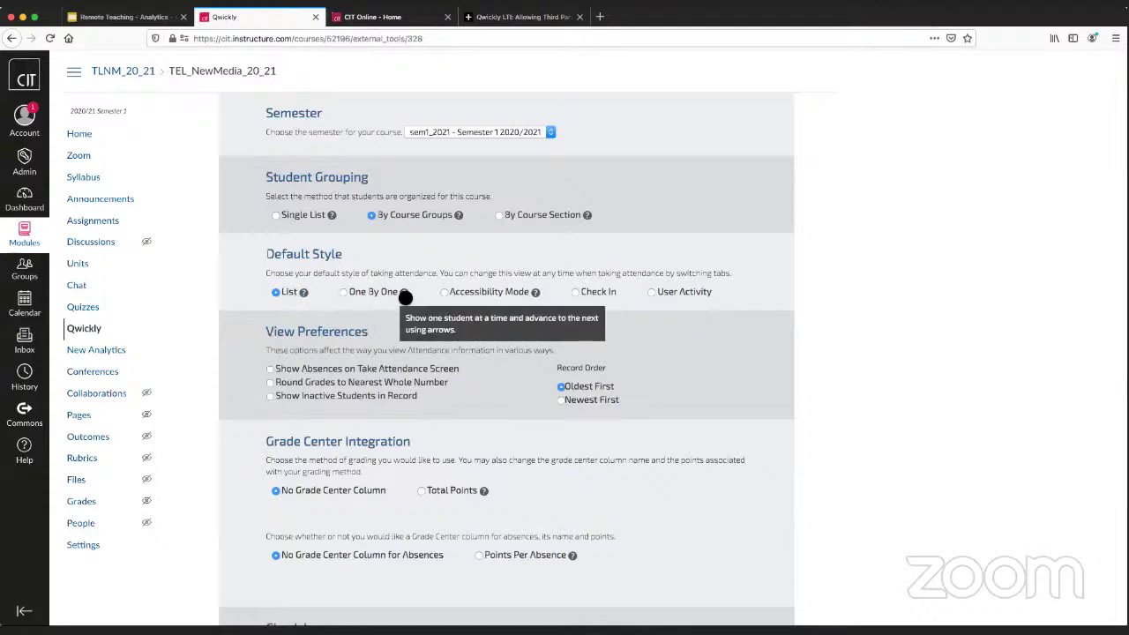
mouse_move(535, 293)
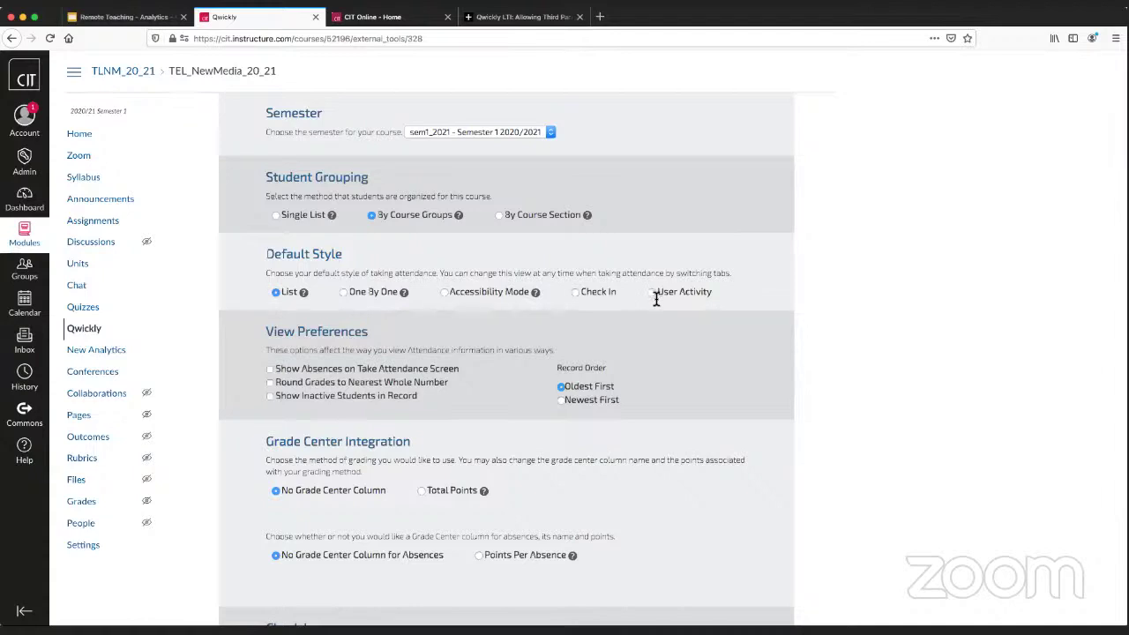
Highlight the User Activity option under Default Style and view the View Preferences settings.
left_click_drag(656, 297, 716, 292)
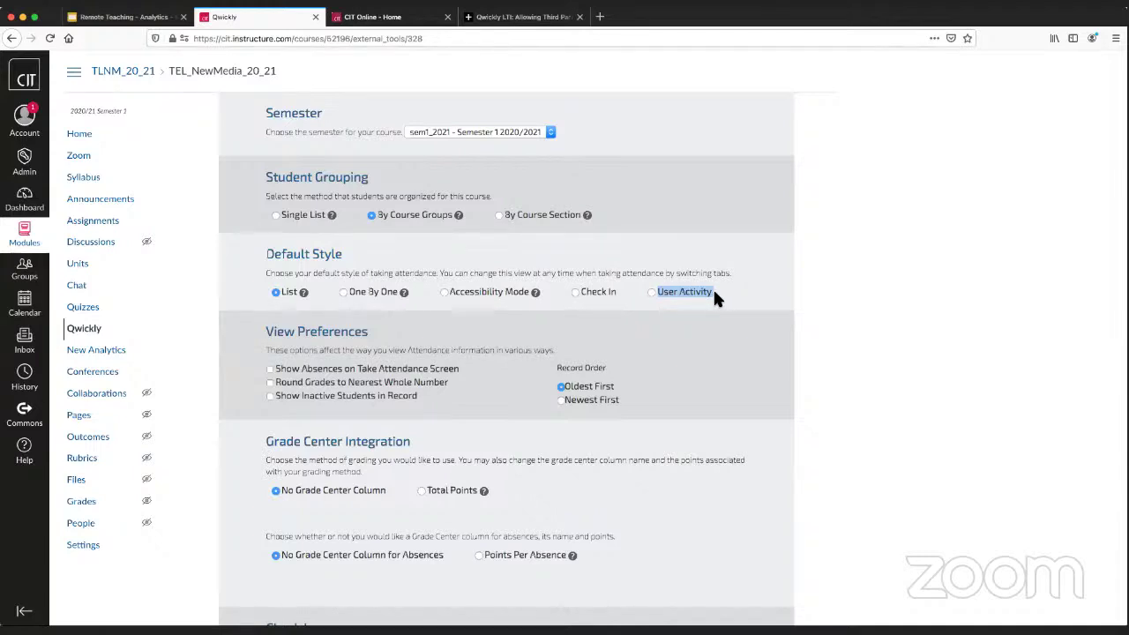
left_click(686, 296)
triple_click(693, 292)
scroll(667, 348, "down", 2)
scroll(668, 352, "down", 3)
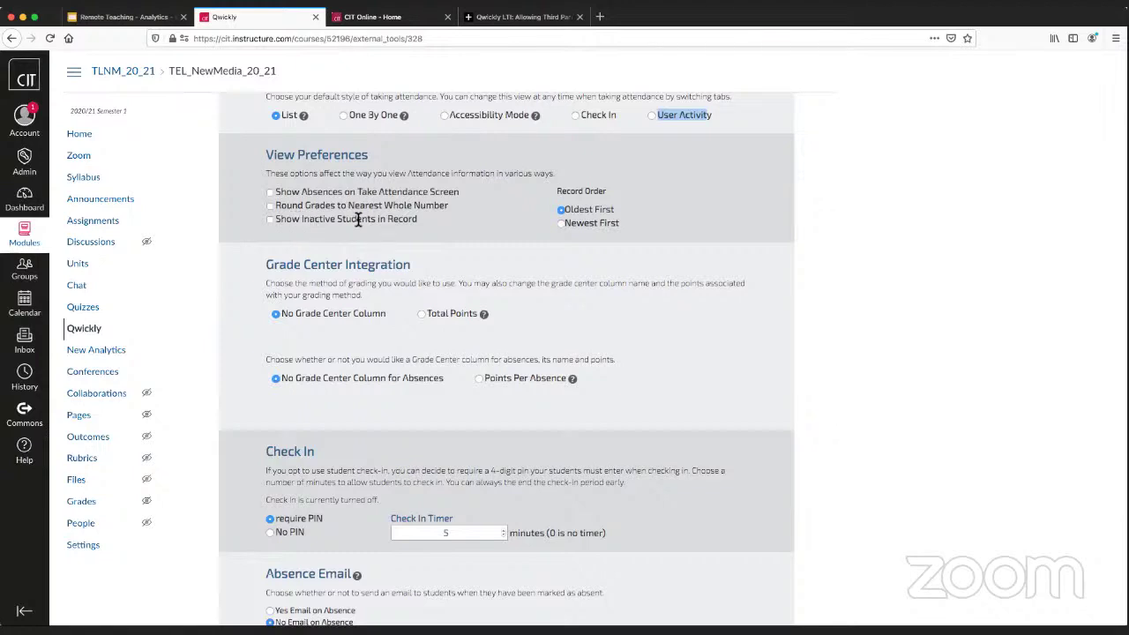
Under Grade Center Integration, try Total Points with its column name field, and switch back to No Grade Center Column.
scroll(398, 259, "down", 3)
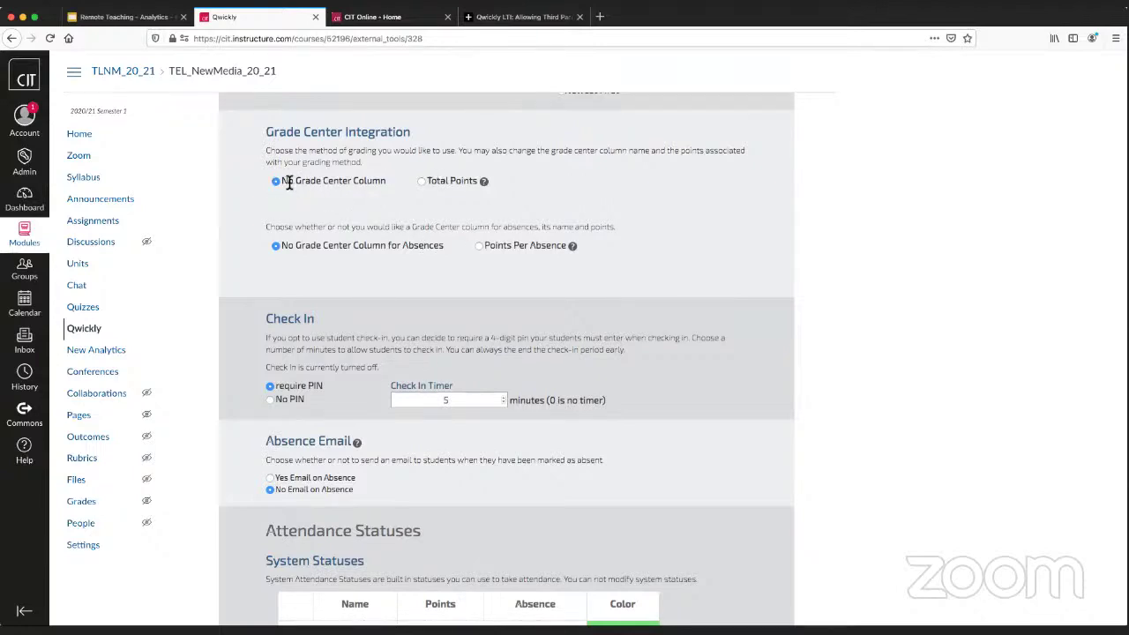
left_click_drag(290, 182, 377, 181)
left_click_drag(293, 183, 280, 181)
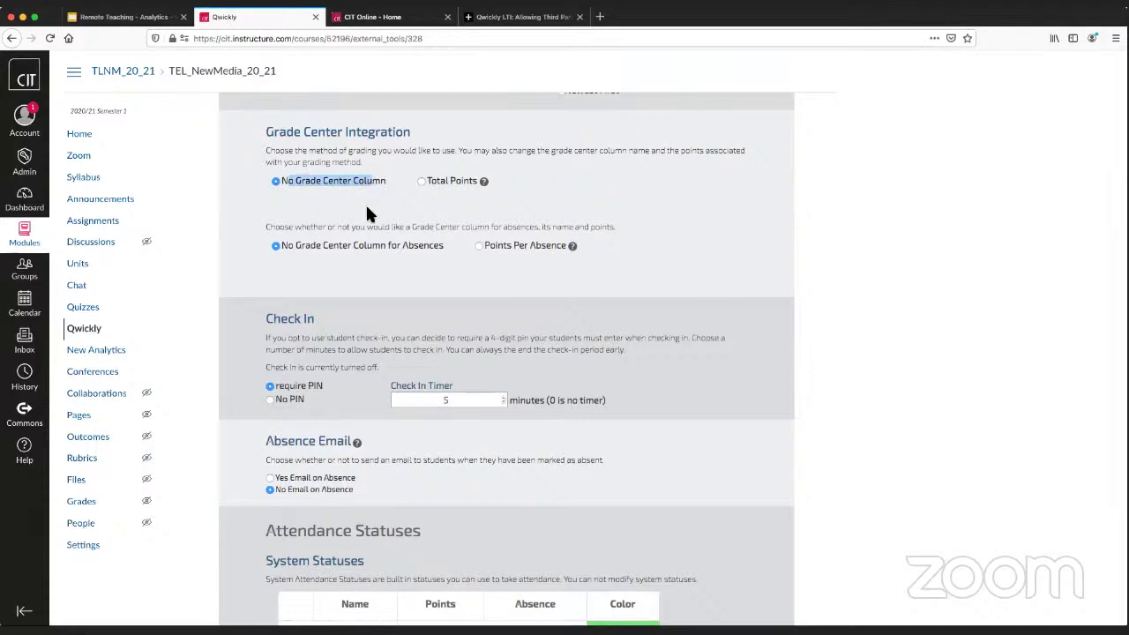
left_click(422, 180)
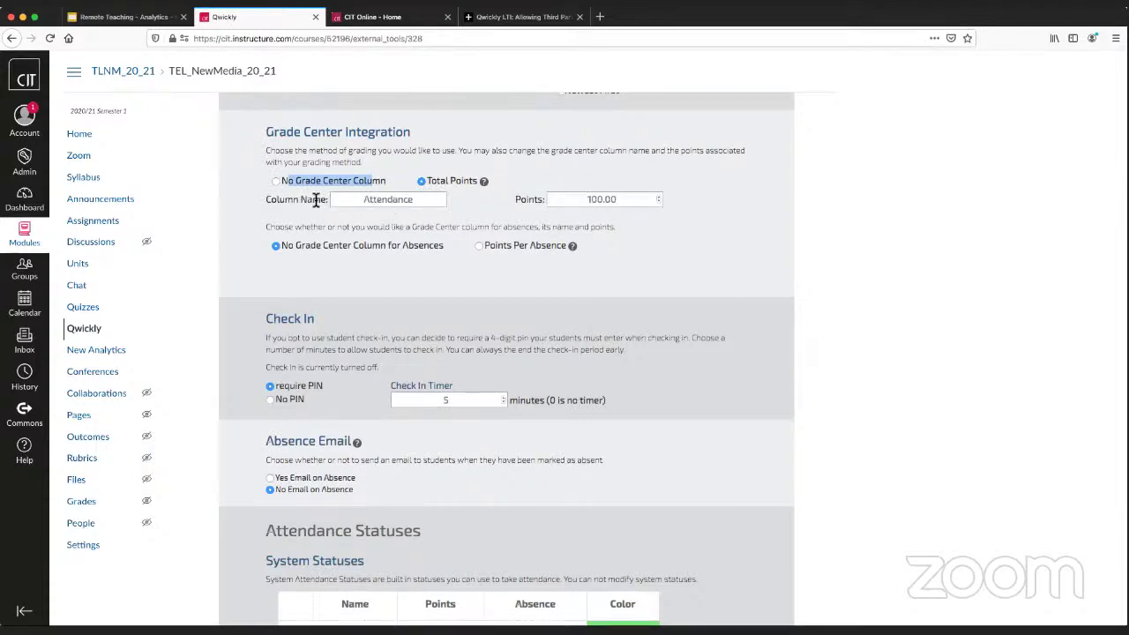
left_click(360, 199)
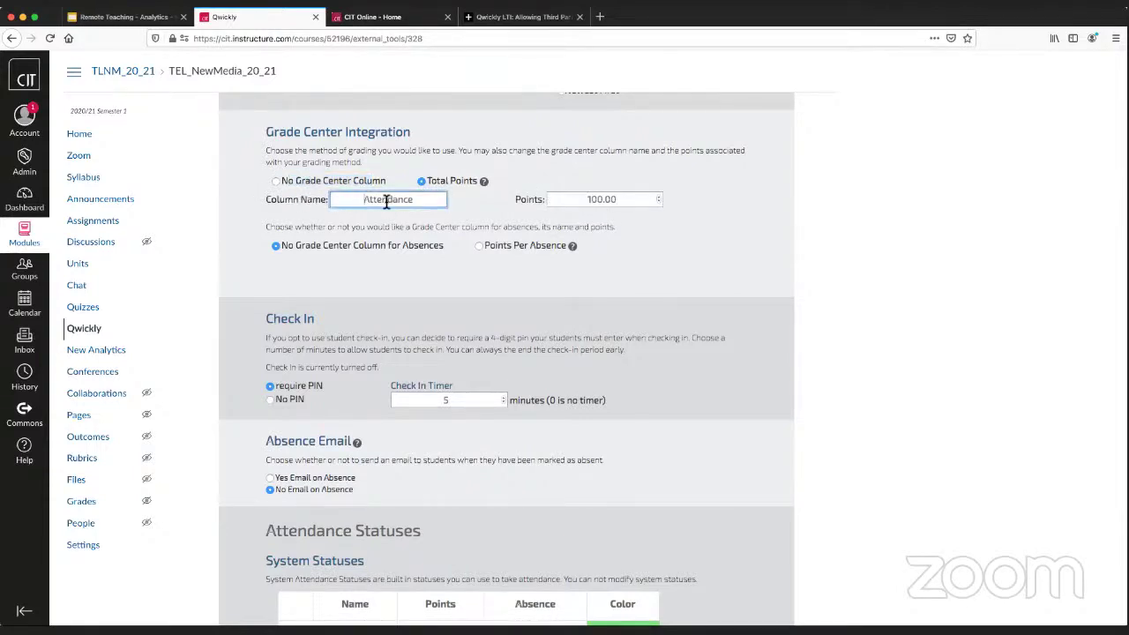
left_click(275, 180)
Review the grade column option for absences and the Check In settings for requiring a PIN and the check-in timer.
scroll(319, 220, "down", 2)
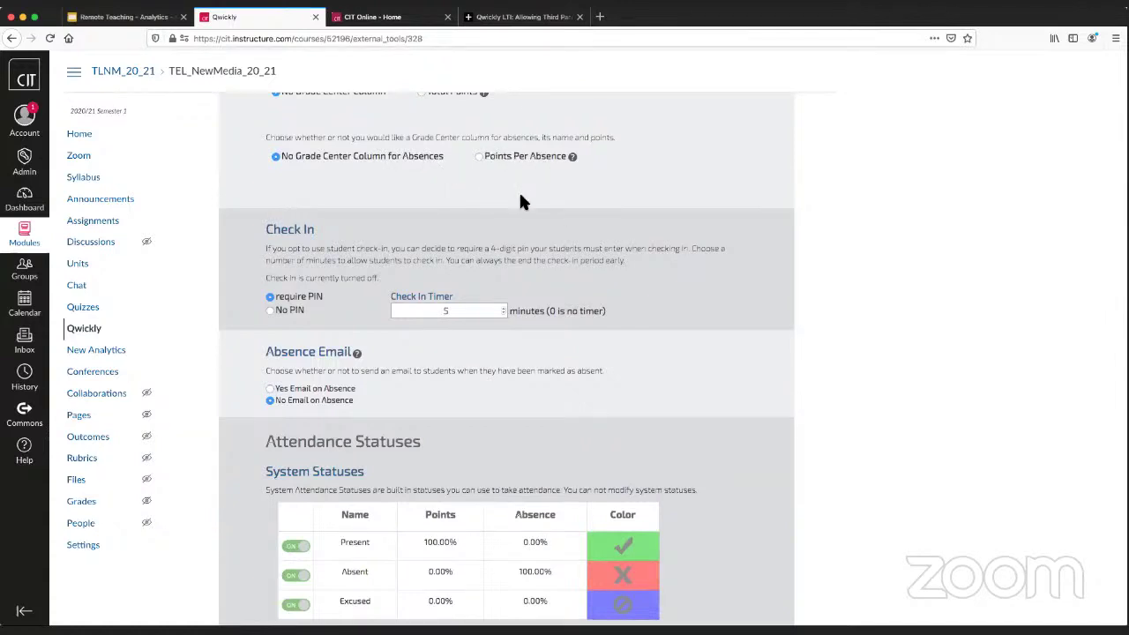
scroll(469, 207, "down", 3)
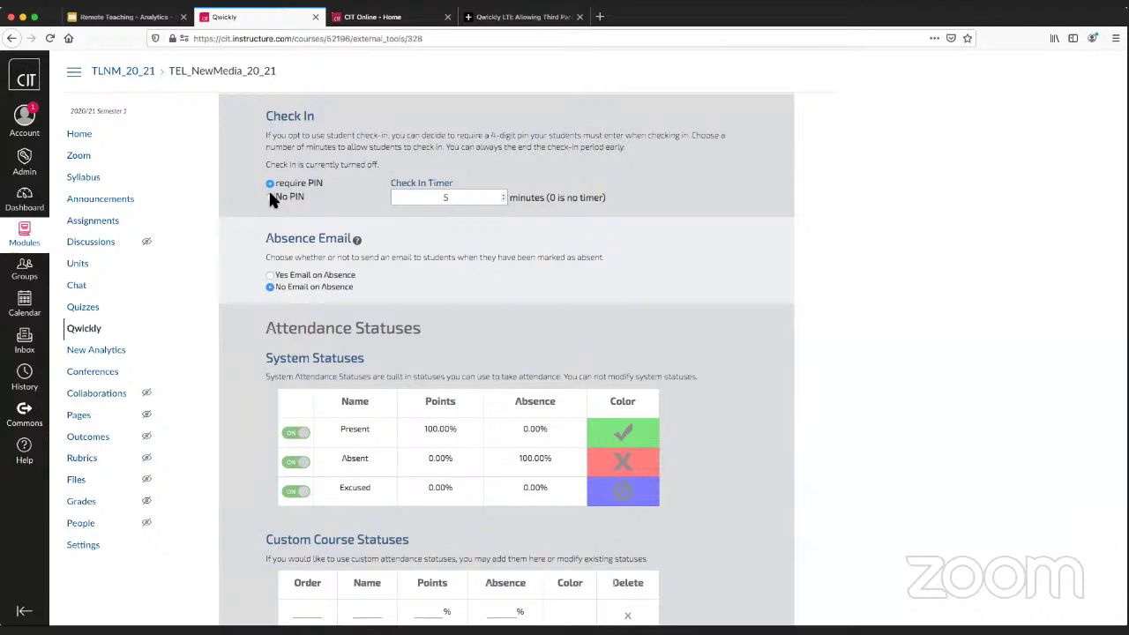
left_click_drag(271, 189, 320, 187)
scroll(303, 200, "up", 1)
scroll(305, 204, "down", 1)
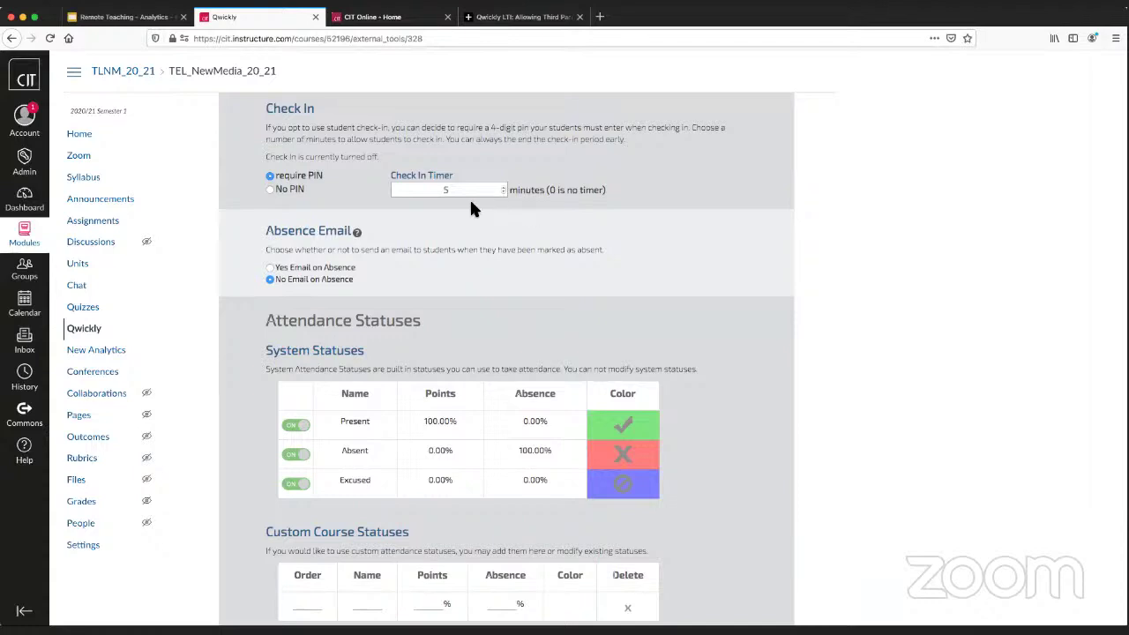
Examine the Absence Email options and the system and custom attendance statuses in the settings.
scroll(484, 246, "down", 2)
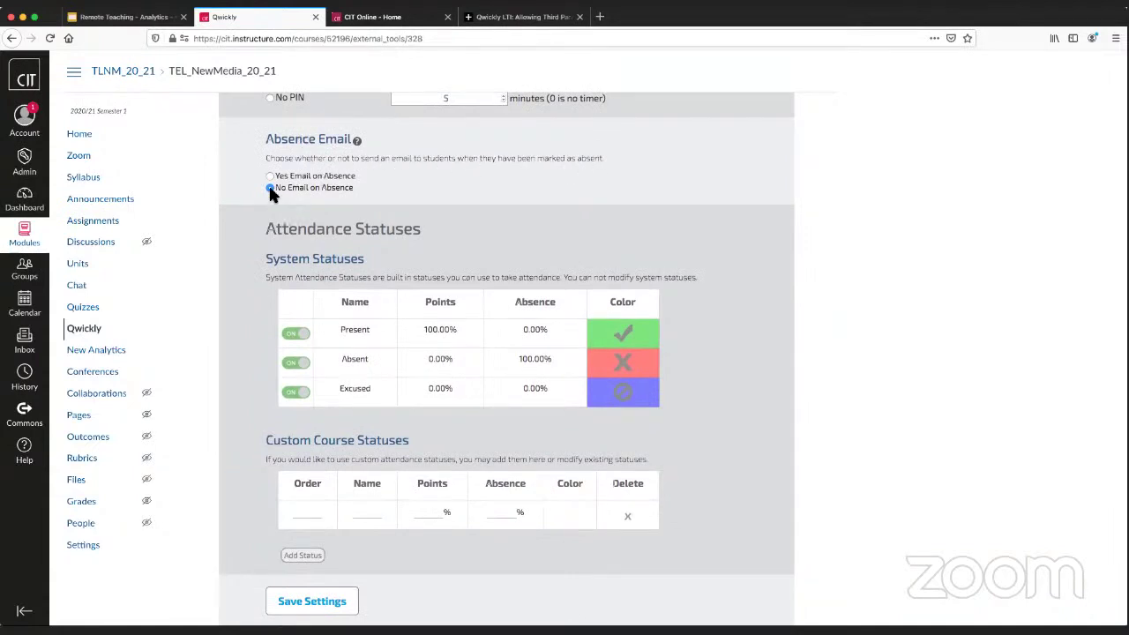
scroll(389, 209, "down", 1)
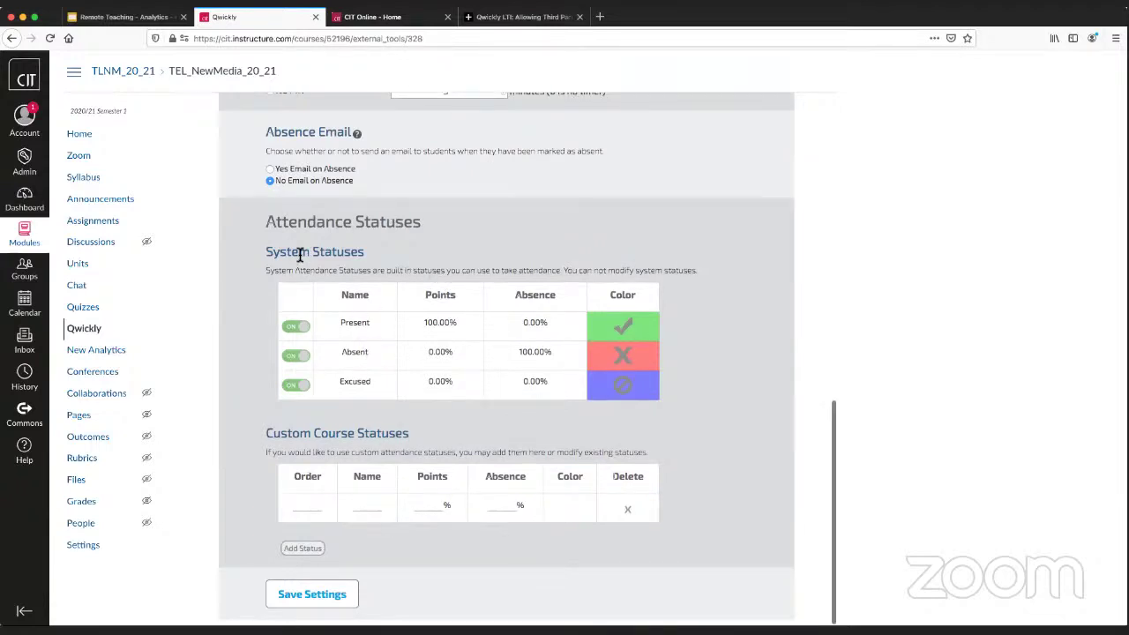
scroll(384, 454, "up", 1)
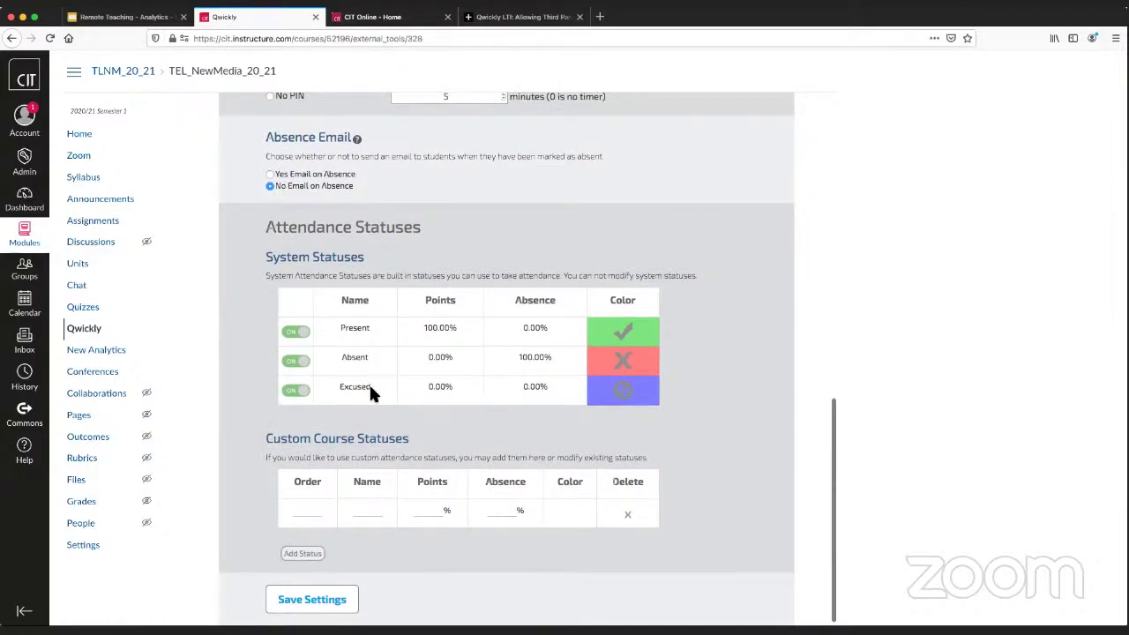
scroll(357, 388, "up", 1)
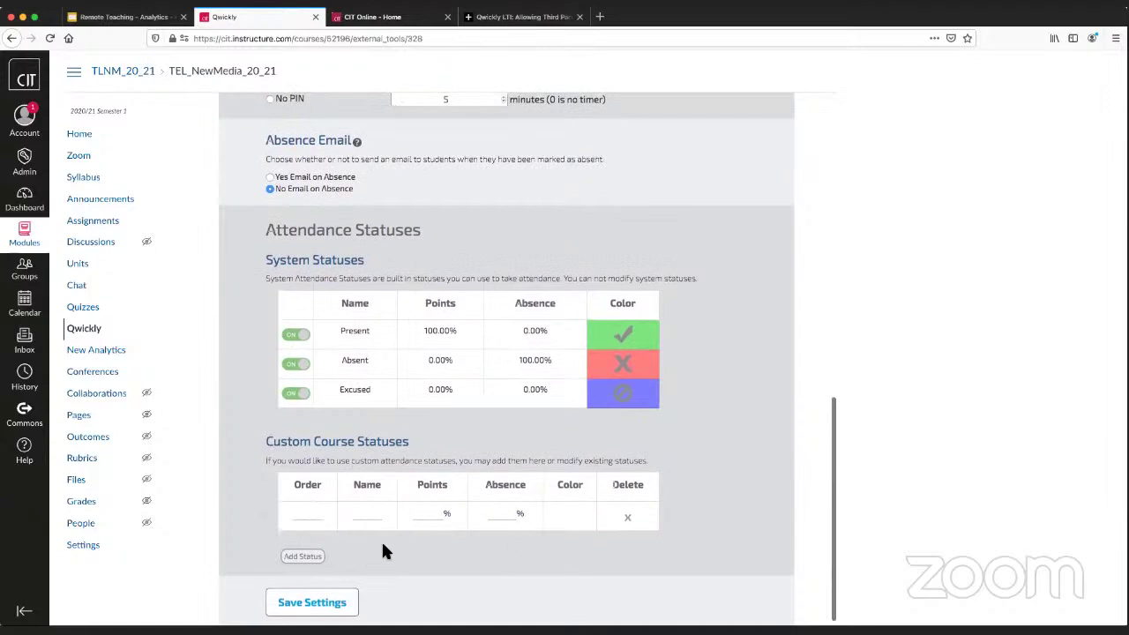
Open the Take Attendance page and view its Full List and One by One layouts.
scroll(381, 539, "down", 1)
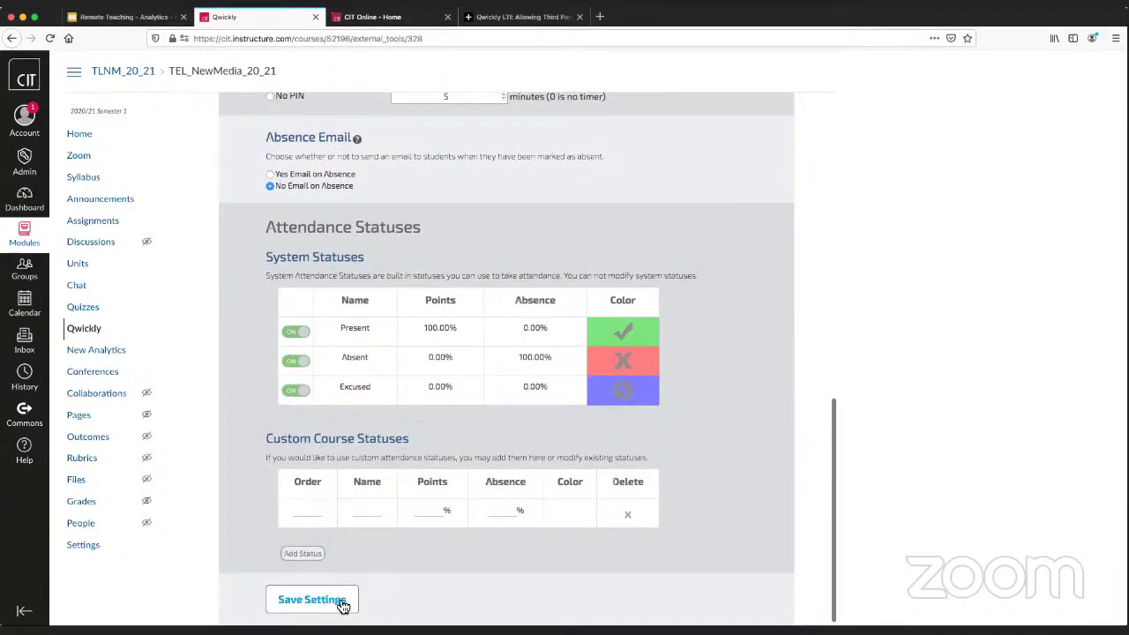
scroll(369, 576, "up", 3)
scroll(370, 584, "up", 5)
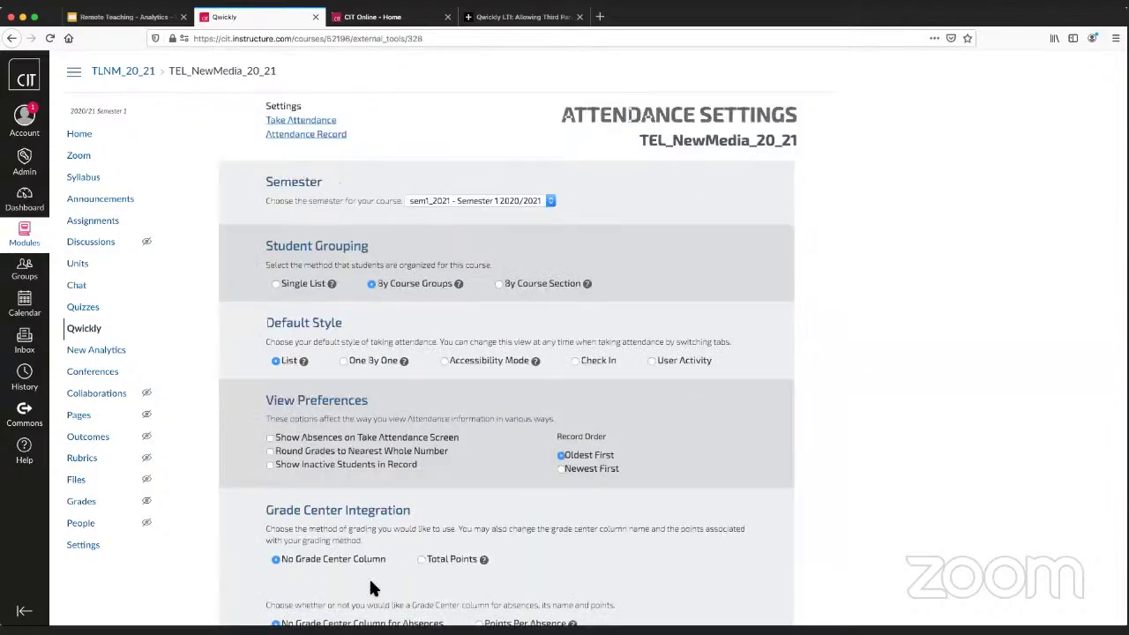
scroll(371, 584, "down", 8)
scroll(369, 589, "up", 8)
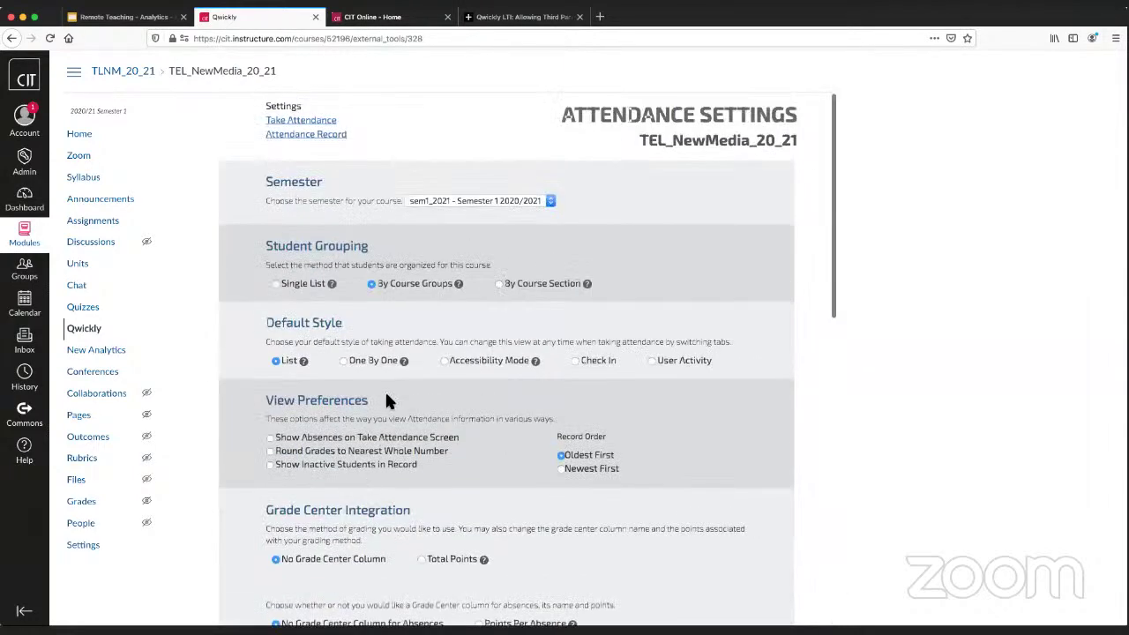
left_click(294, 117)
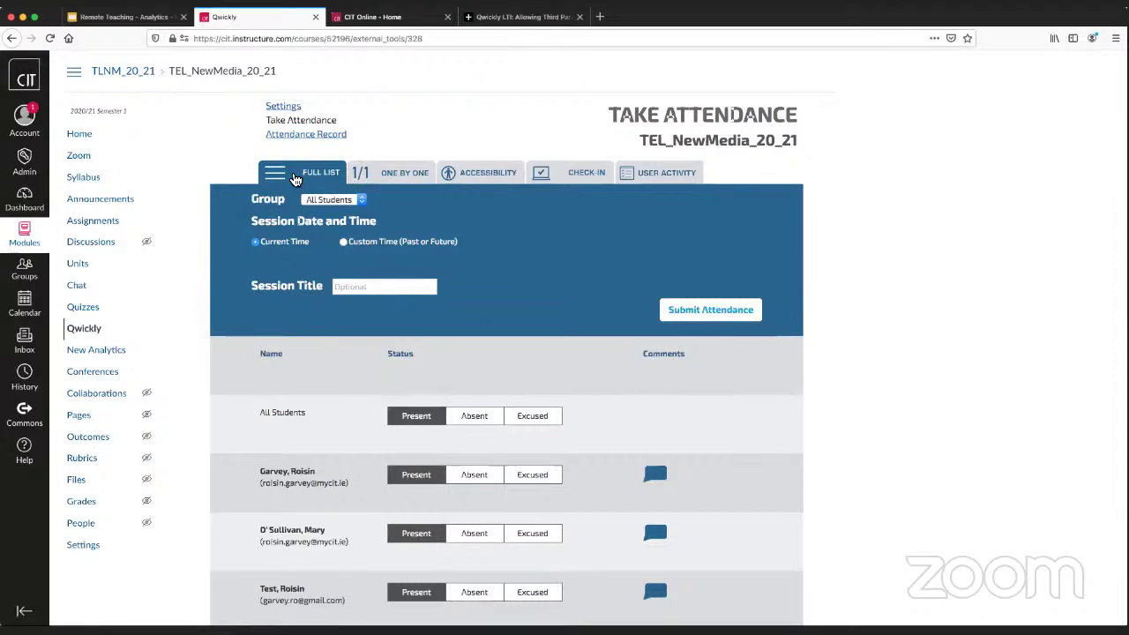
scroll(480, 304, "down", 3)
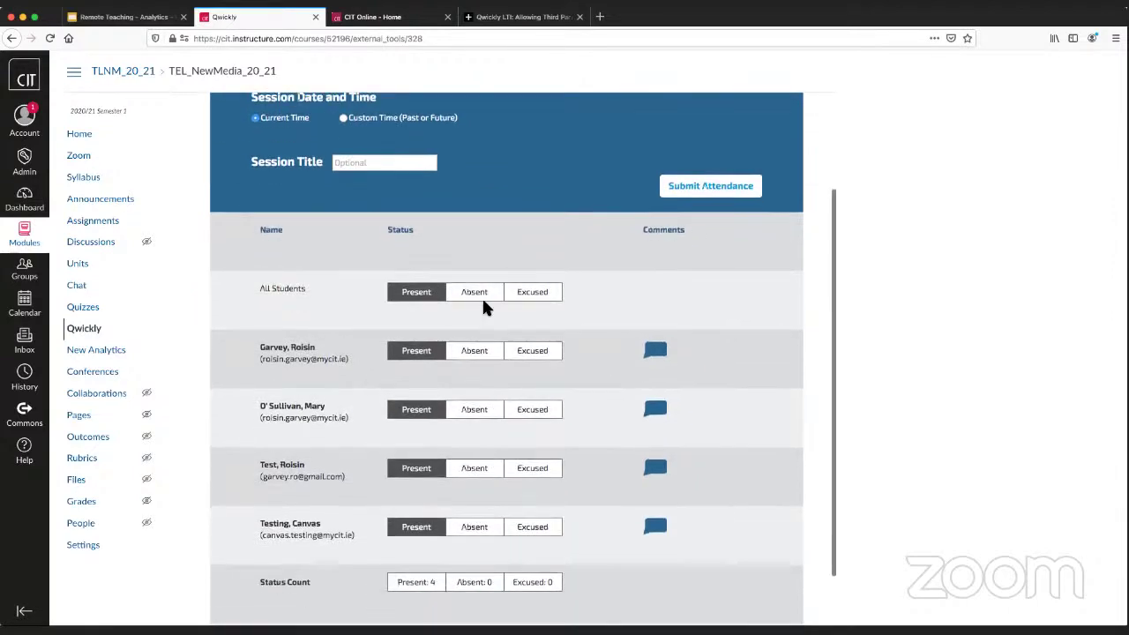
scroll(483, 304, "up", 3)
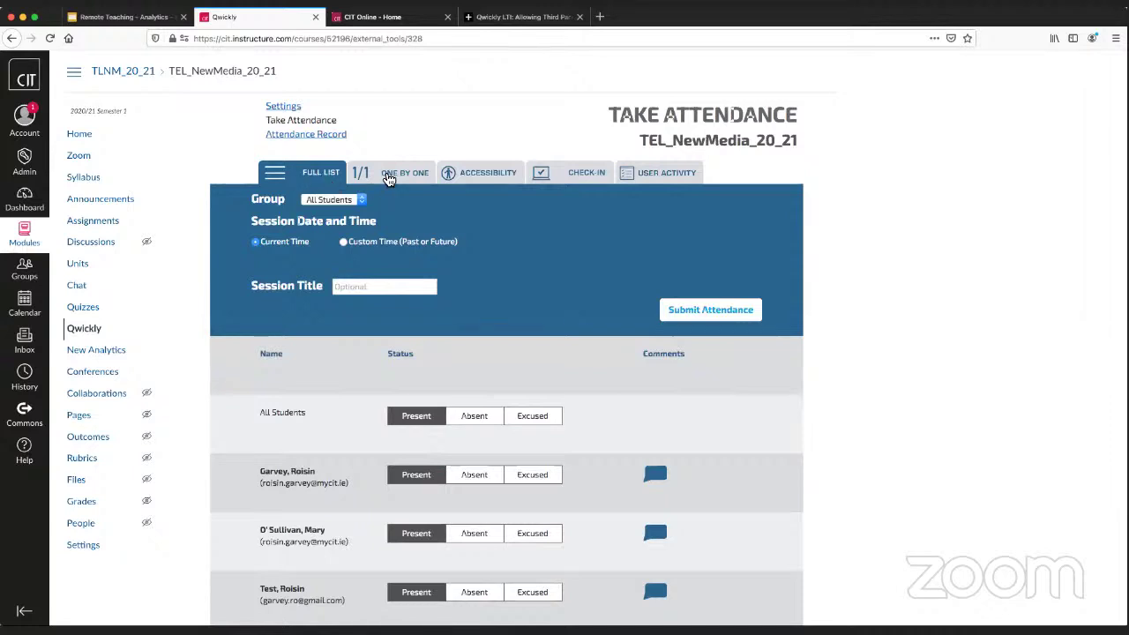
left_click(388, 177)
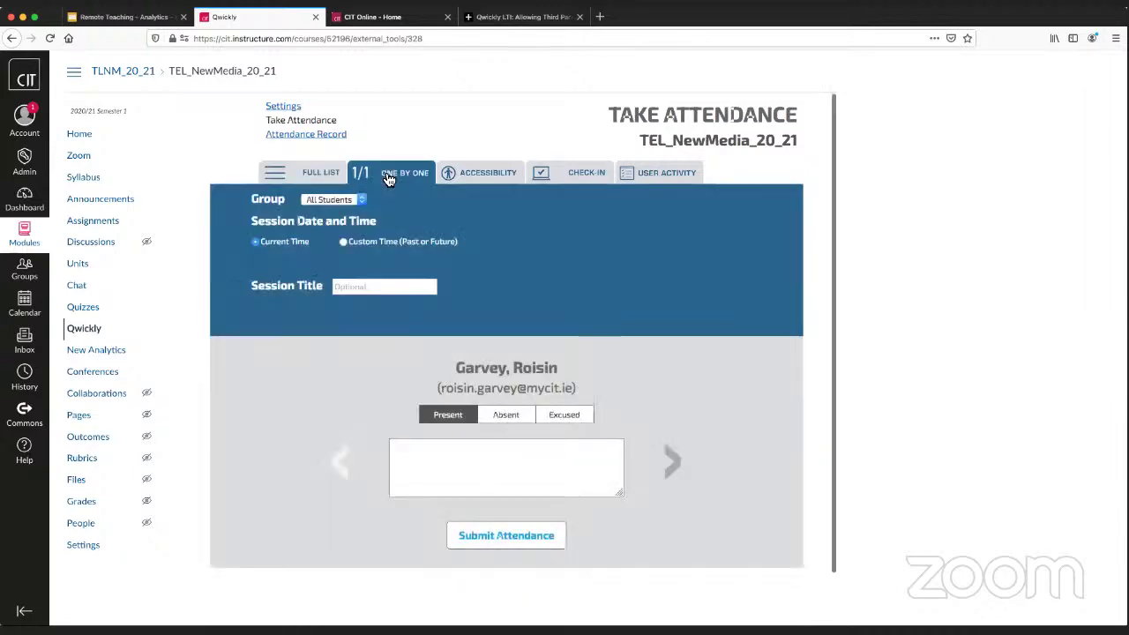
Start a student check-in session for All Students and end the check-in.
left_click(552, 176)
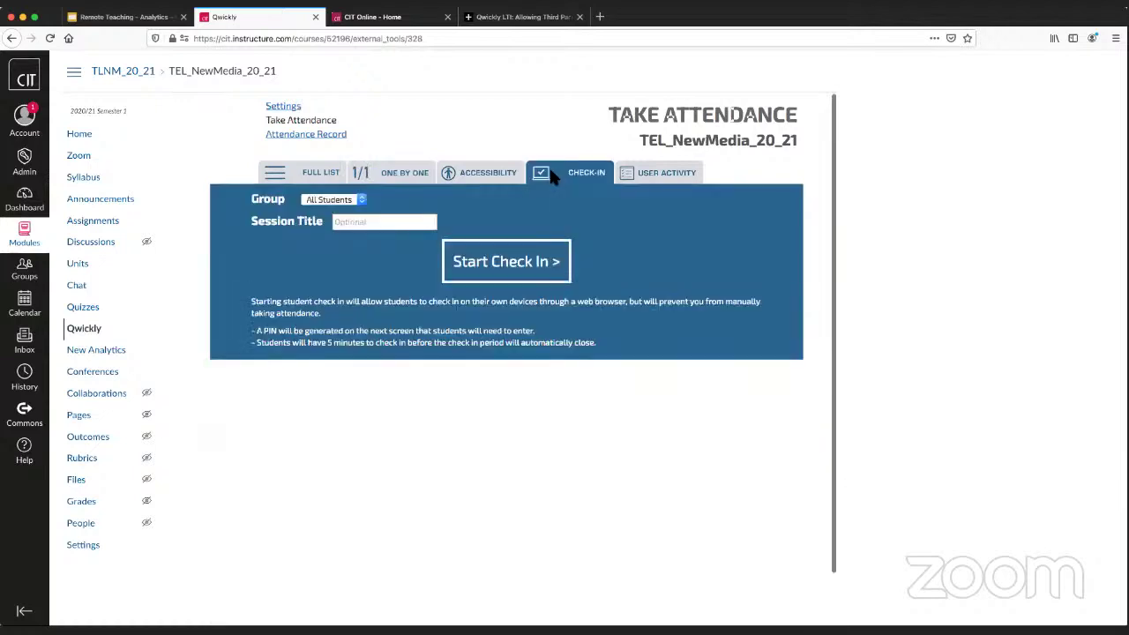
left_click(492, 258)
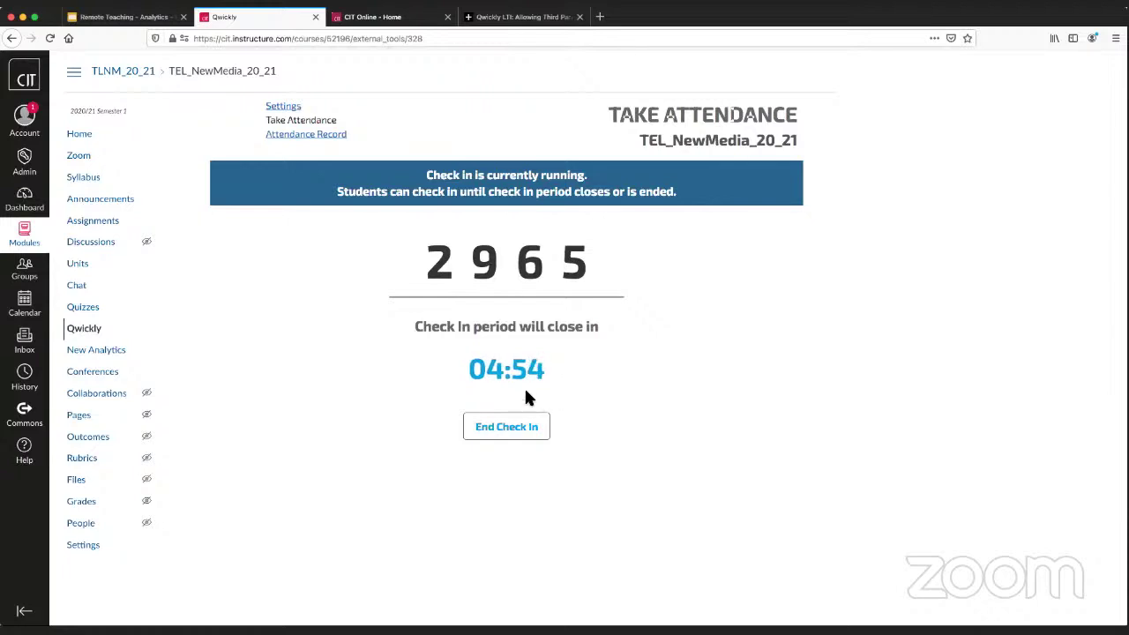
left_click(508, 427)
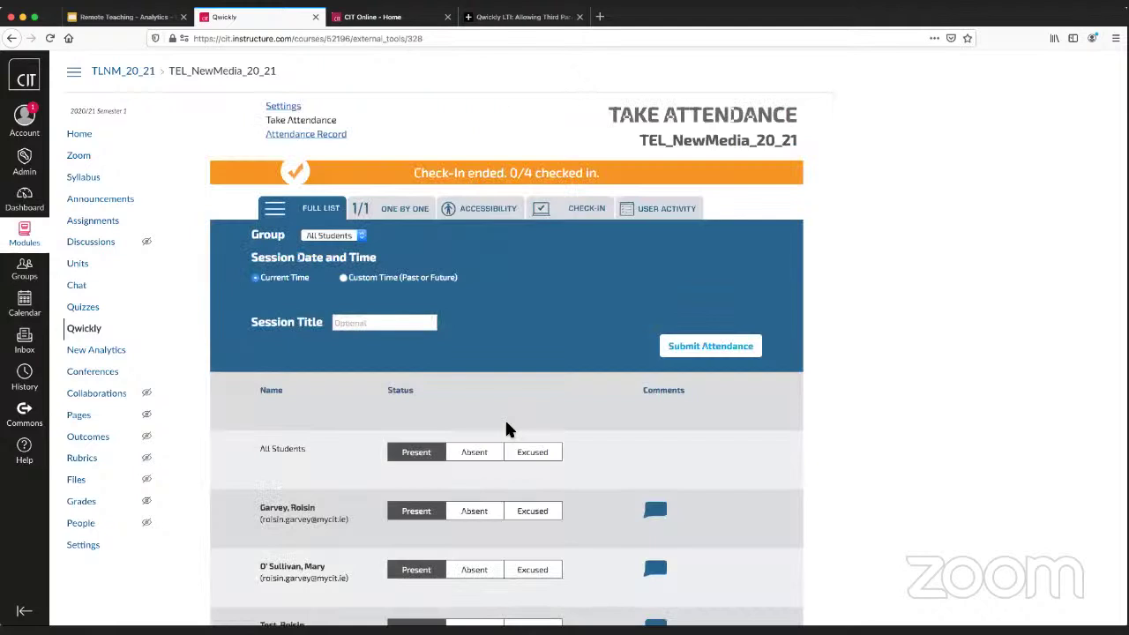
Filter the attendance list to Group 1 and return it to All Students.
scroll(282, 235, "down", 1)
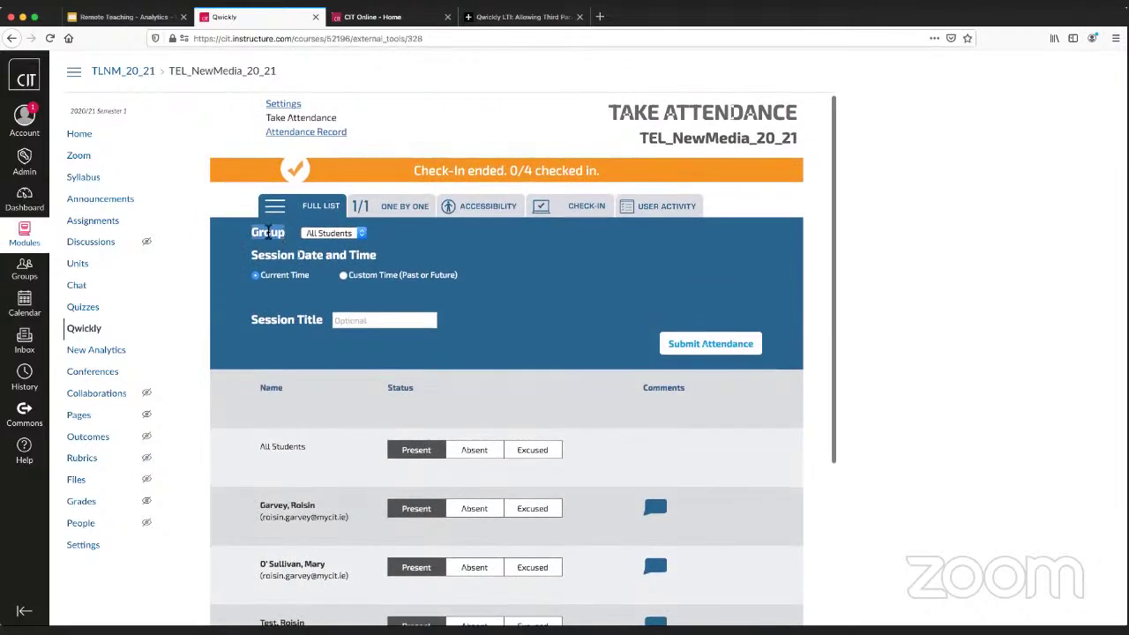
left_click(332, 232)
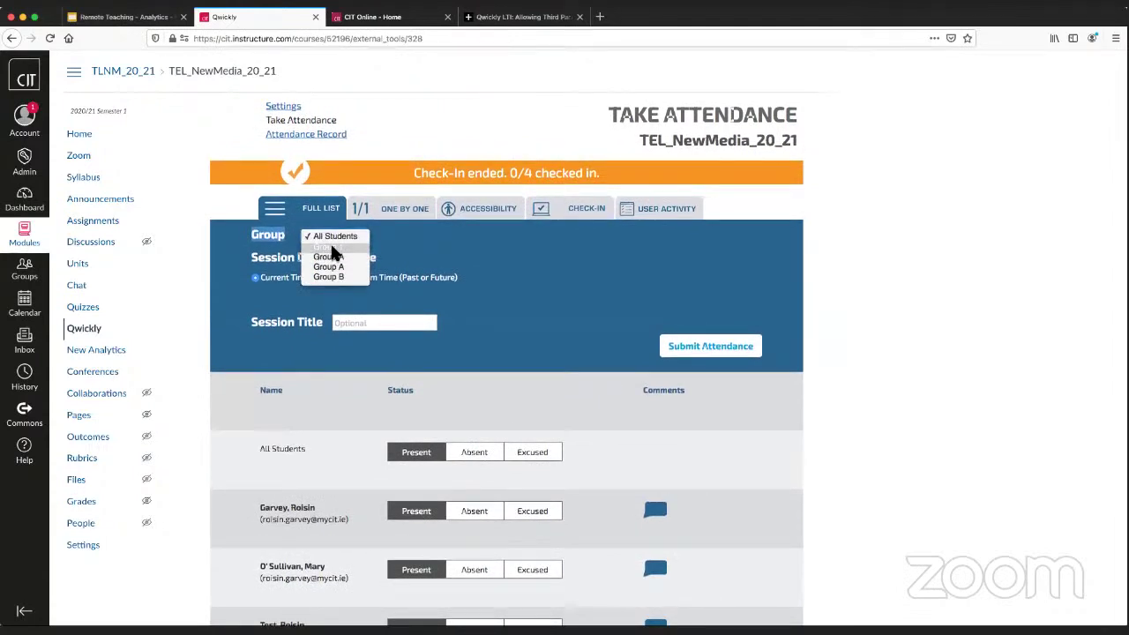
left_click(333, 255)
scroll(454, 308, "down", 2)
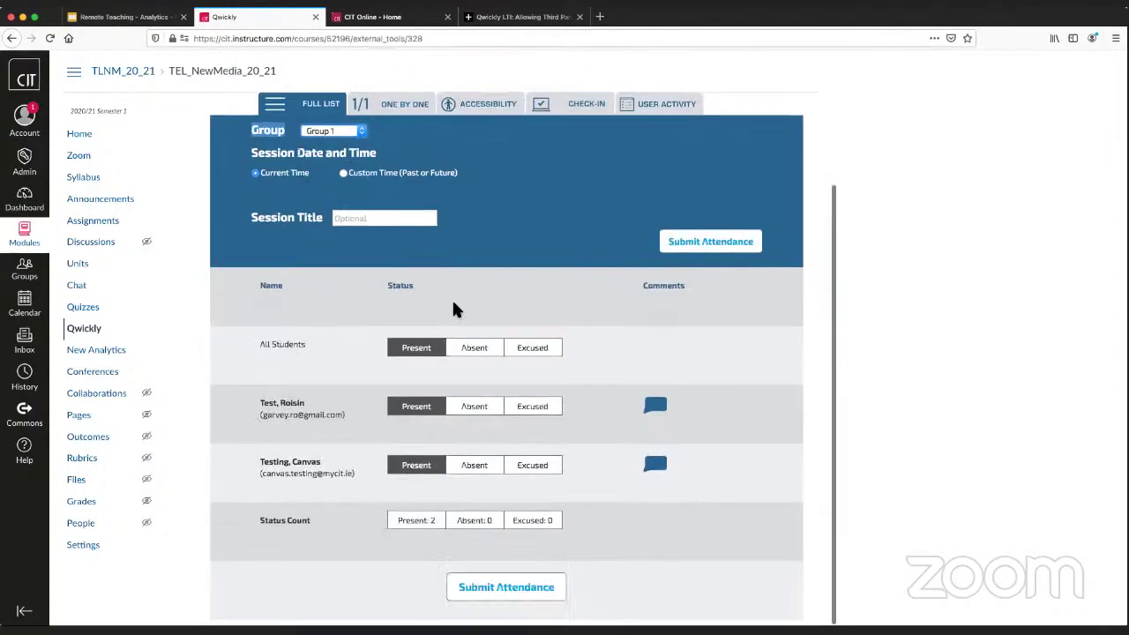
scroll(454, 308, "up", 2)
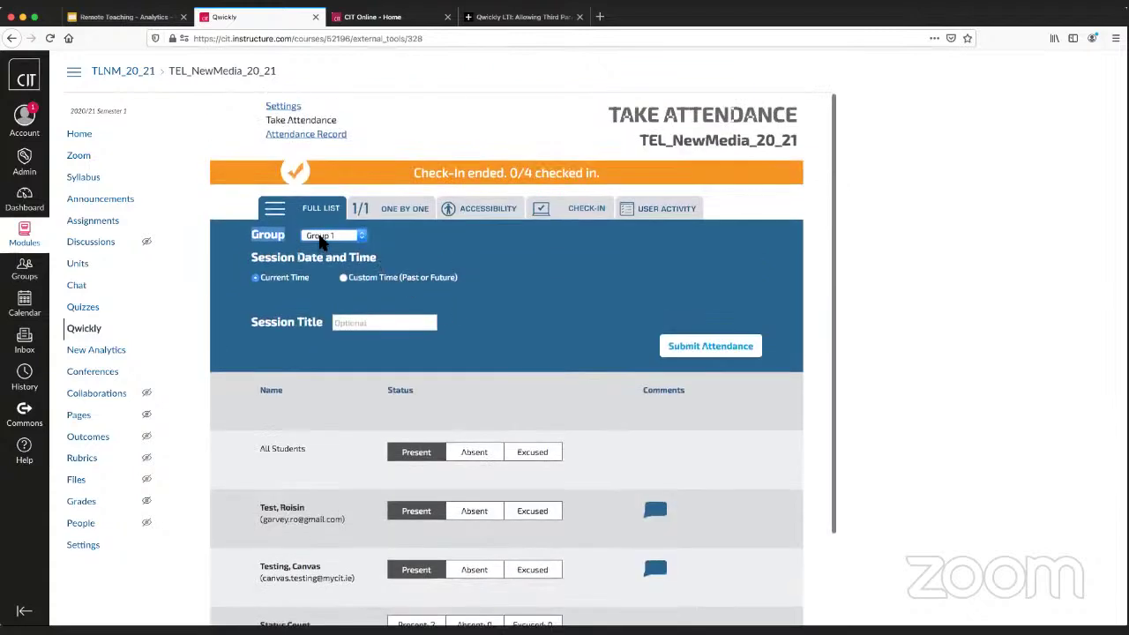
left_click(333, 236)
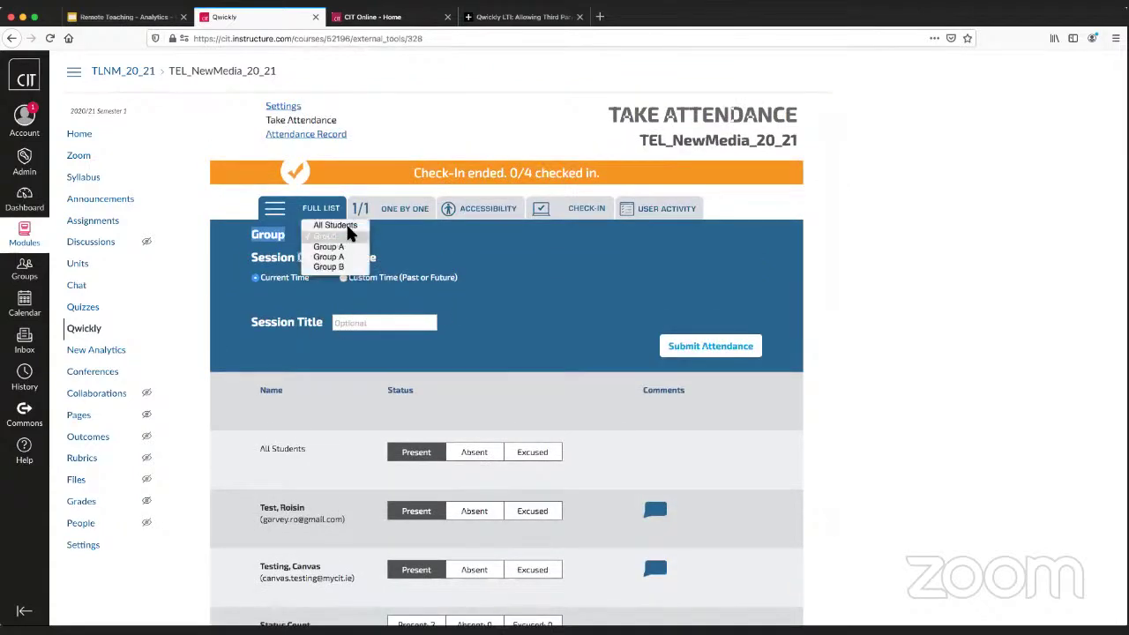
left_click(344, 226)
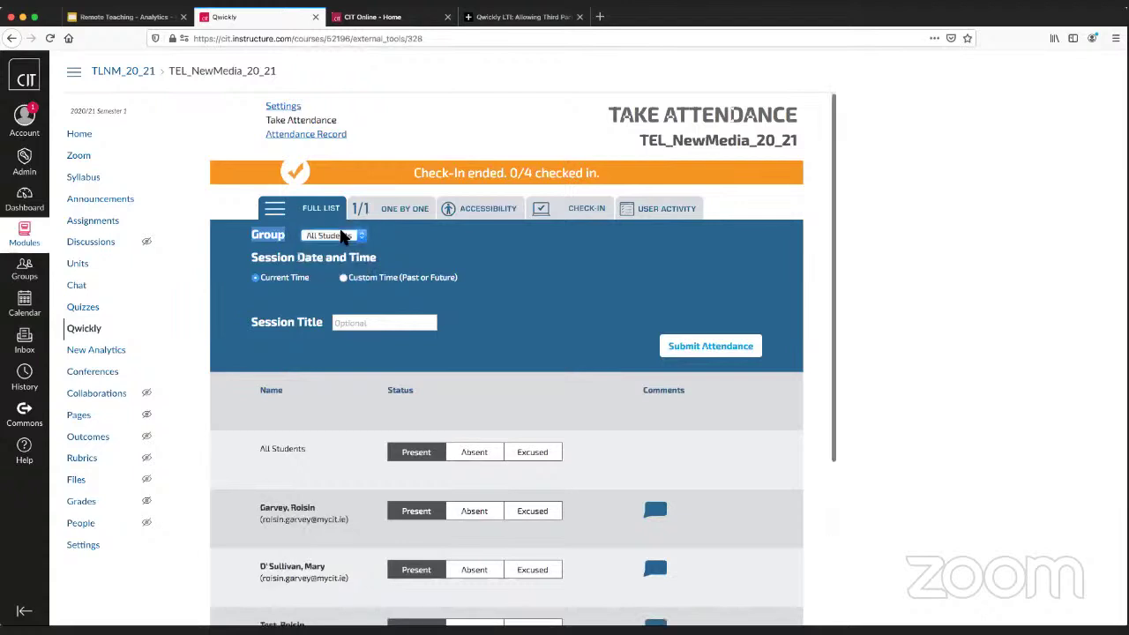
Mark the second student in the full list as Absent.
scroll(370, 344, "down", 4)
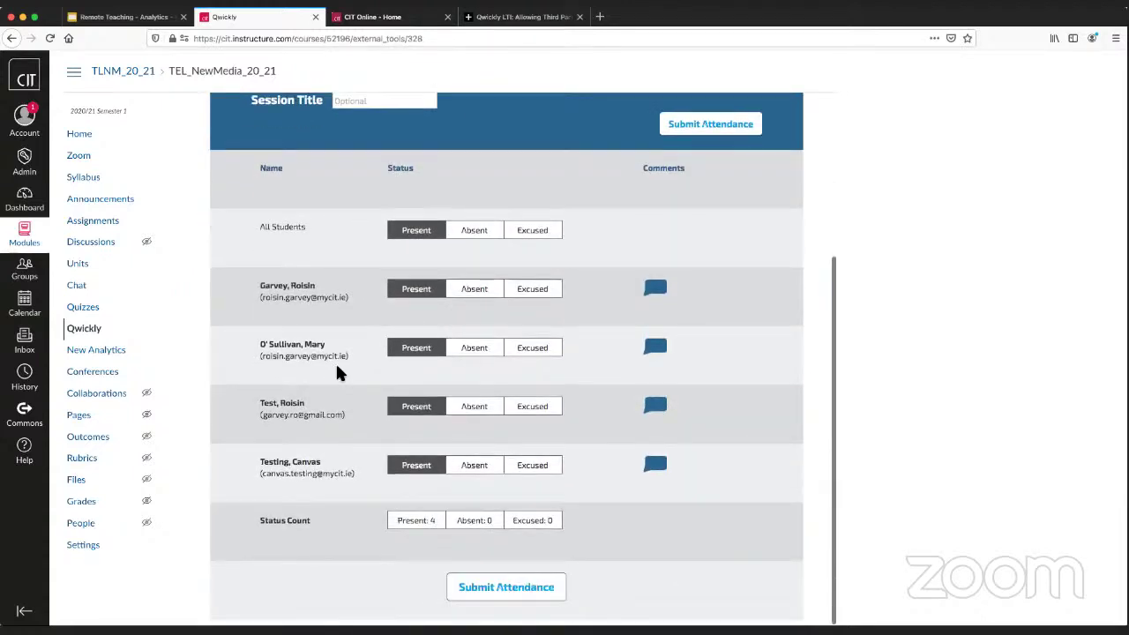
scroll(322, 293, "up", 4)
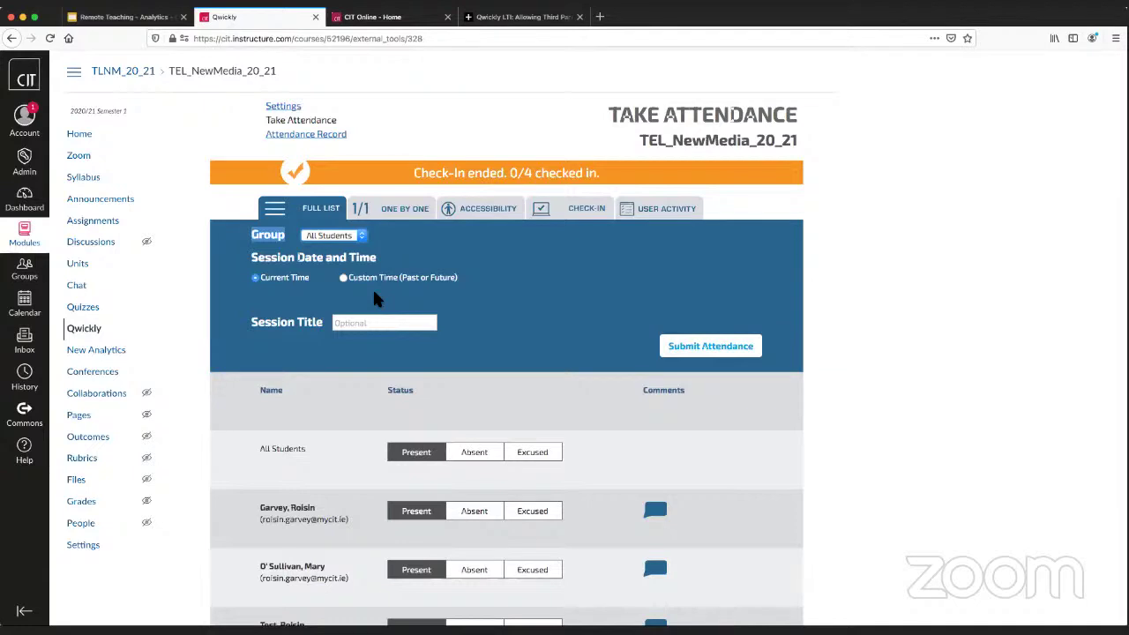
scroll(357, 316, "down", 2)
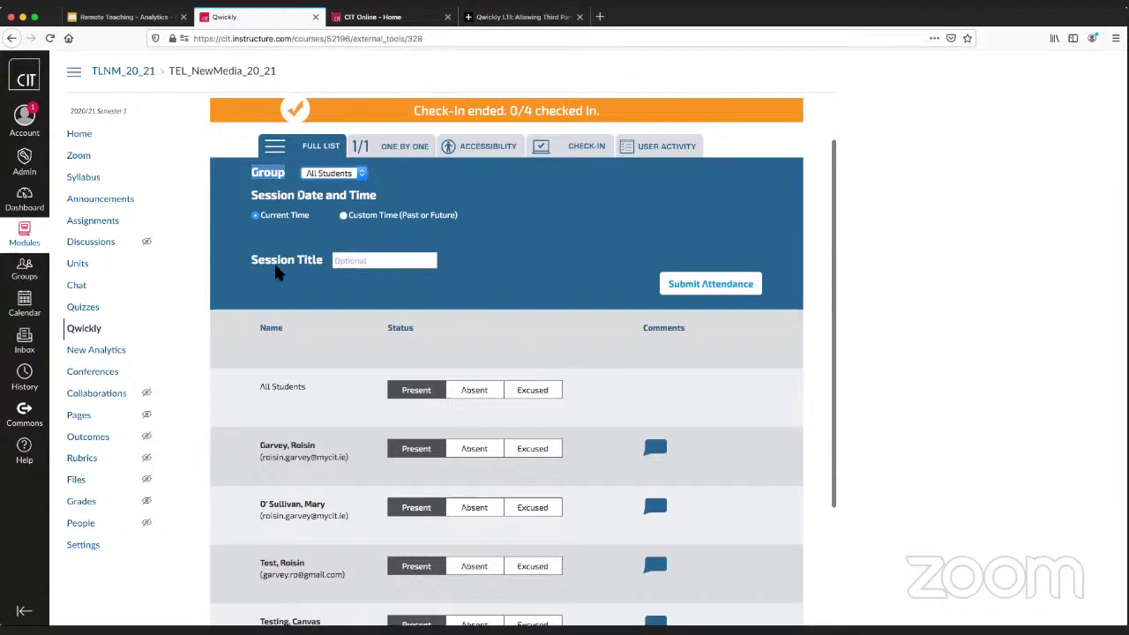
scroll(271, 256, "down", 1)
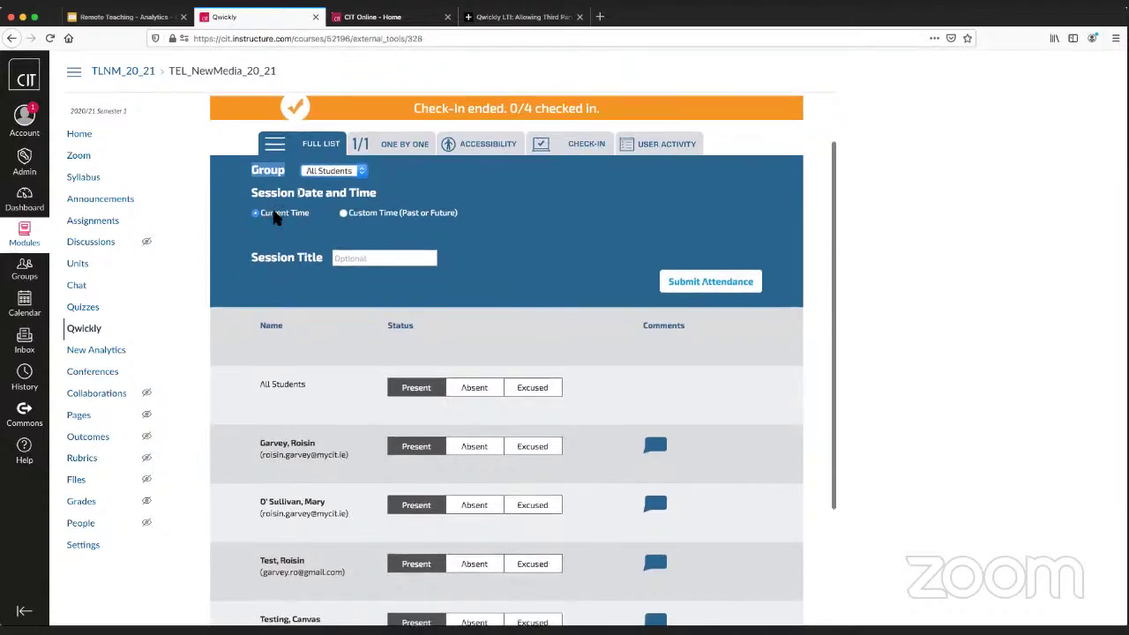
scroll(370, 297, "down", 5)
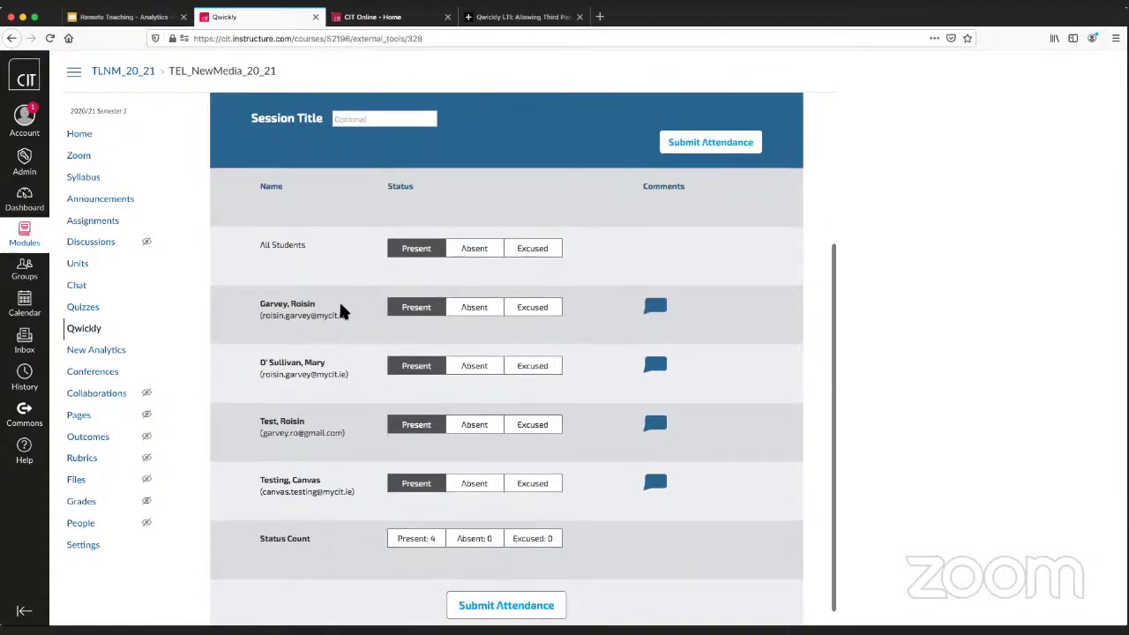
scroll(458, 313, "up", 1)
scroll(408, 314, "up", 1)
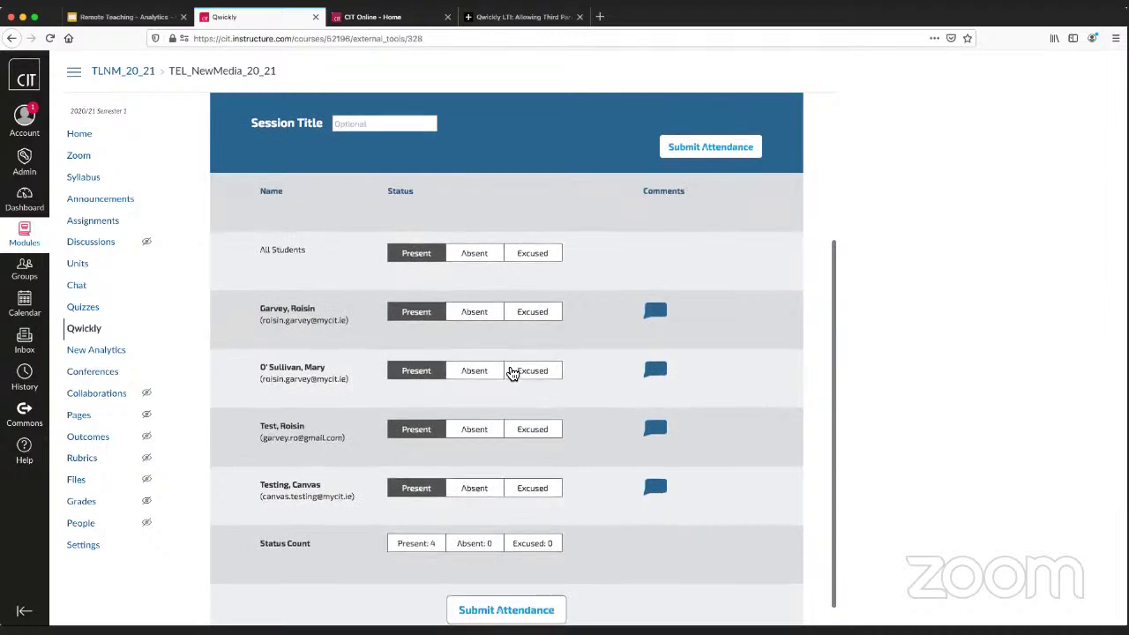
left_click(474, 376)
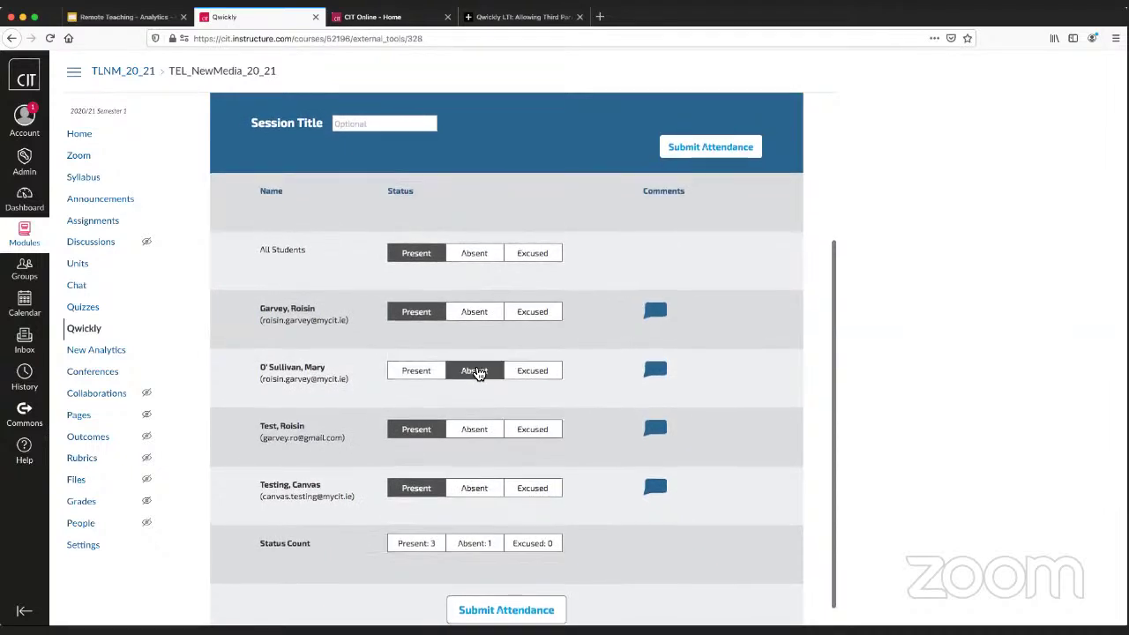
scroll(480, 499, "up", 1)
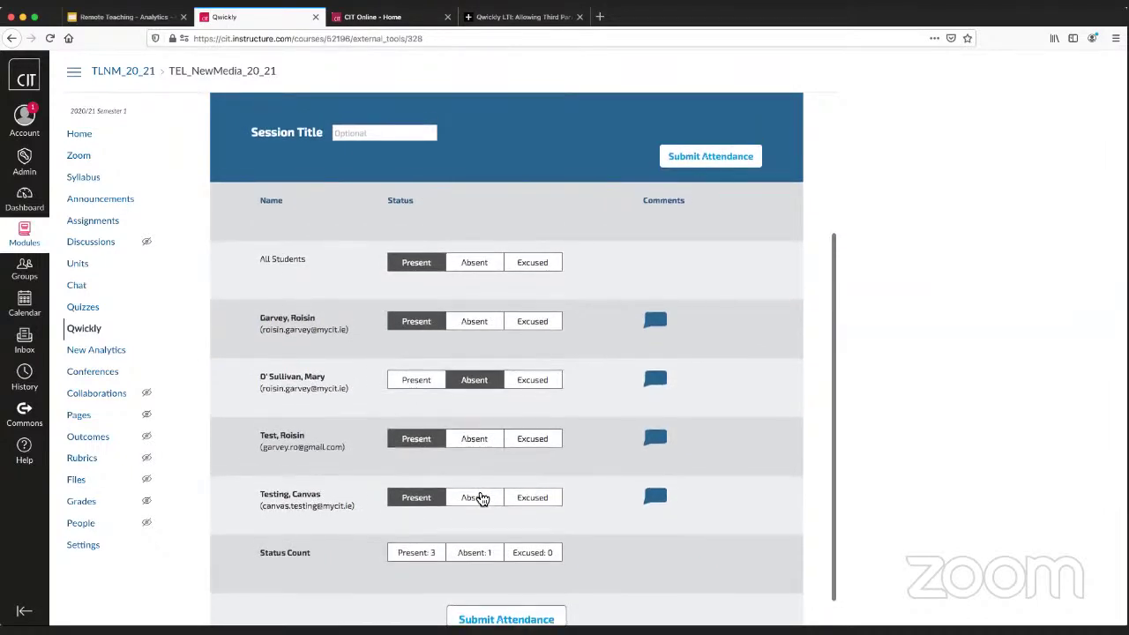
Add the comment "late" for the third student in the list and submit the attendance.
scroll(498, 560, "down", 1)
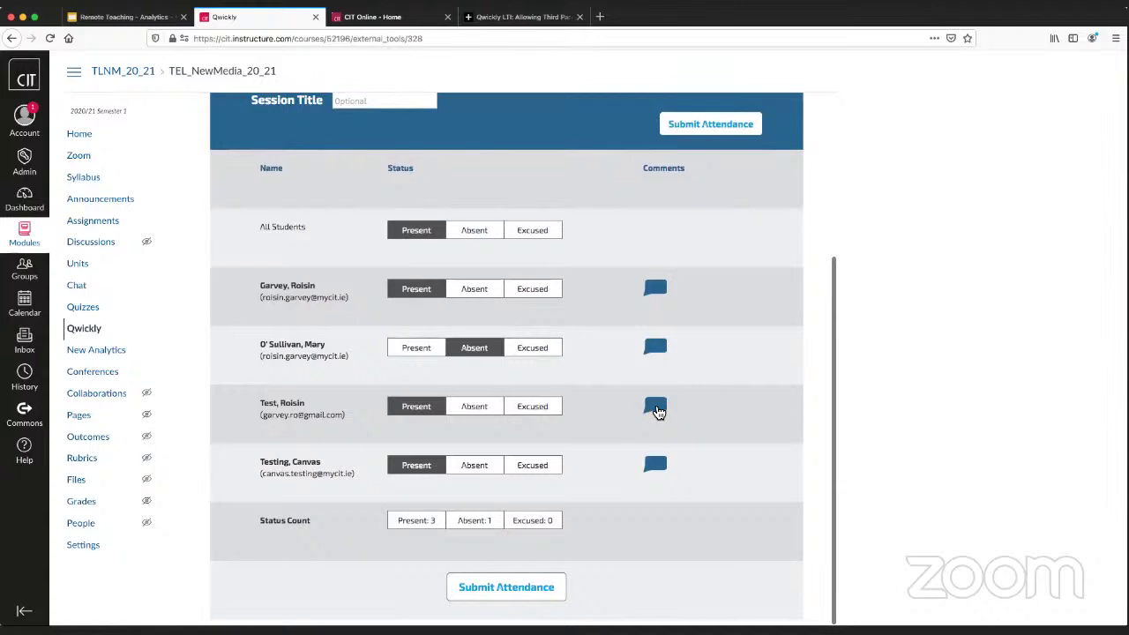
left_click(657, 407)
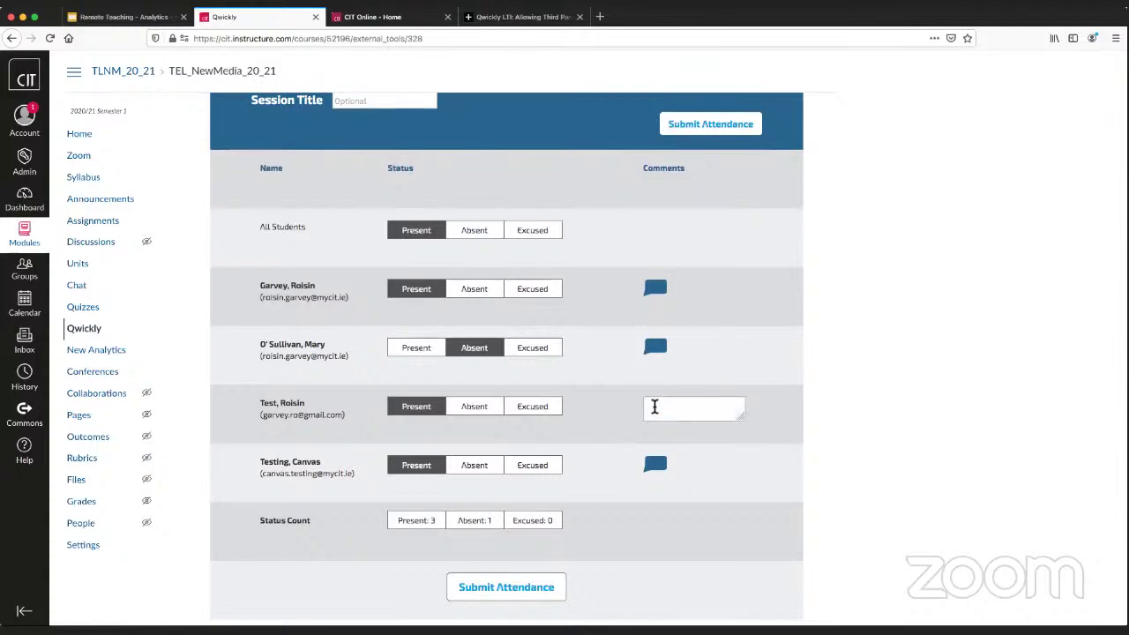
left_click(653, 406)
type("late")
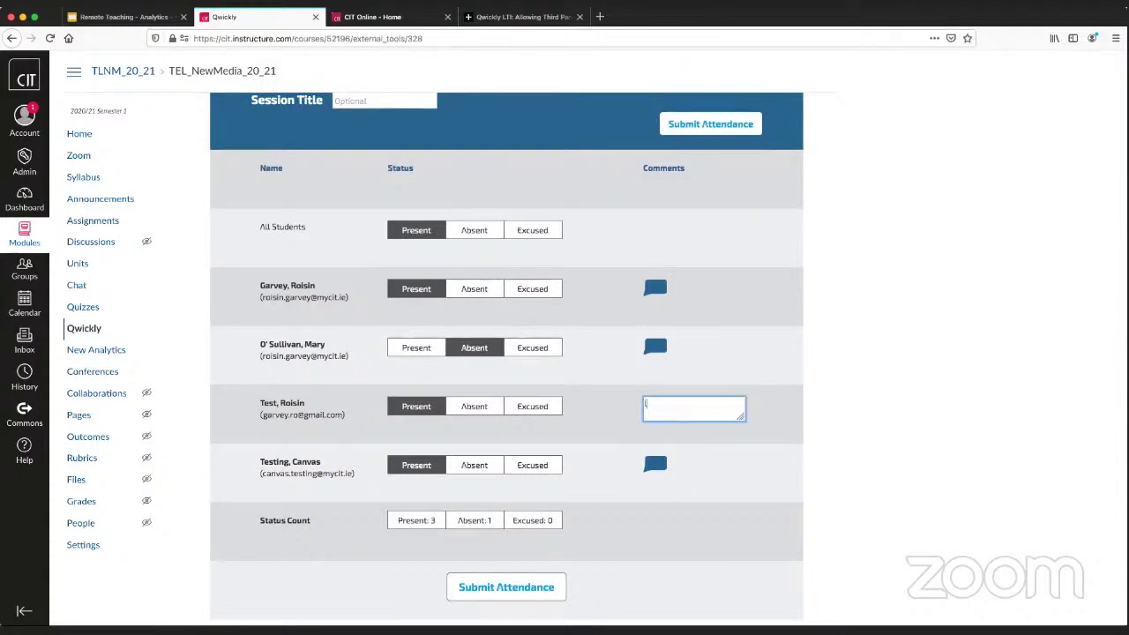
left_click(622, 438)
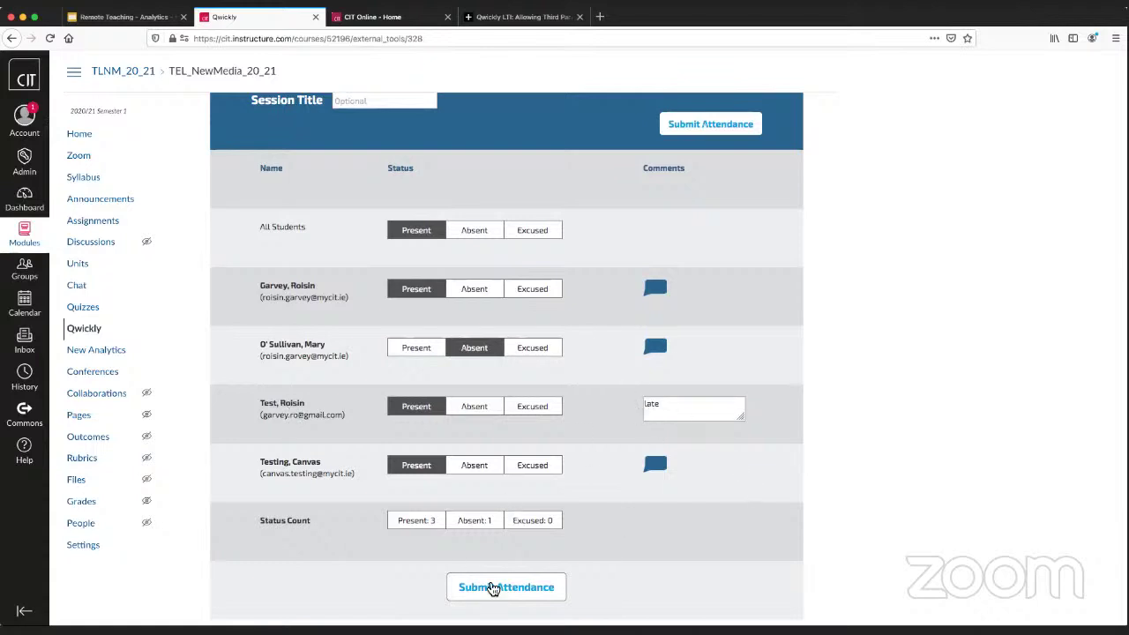
left_click(505, 588)
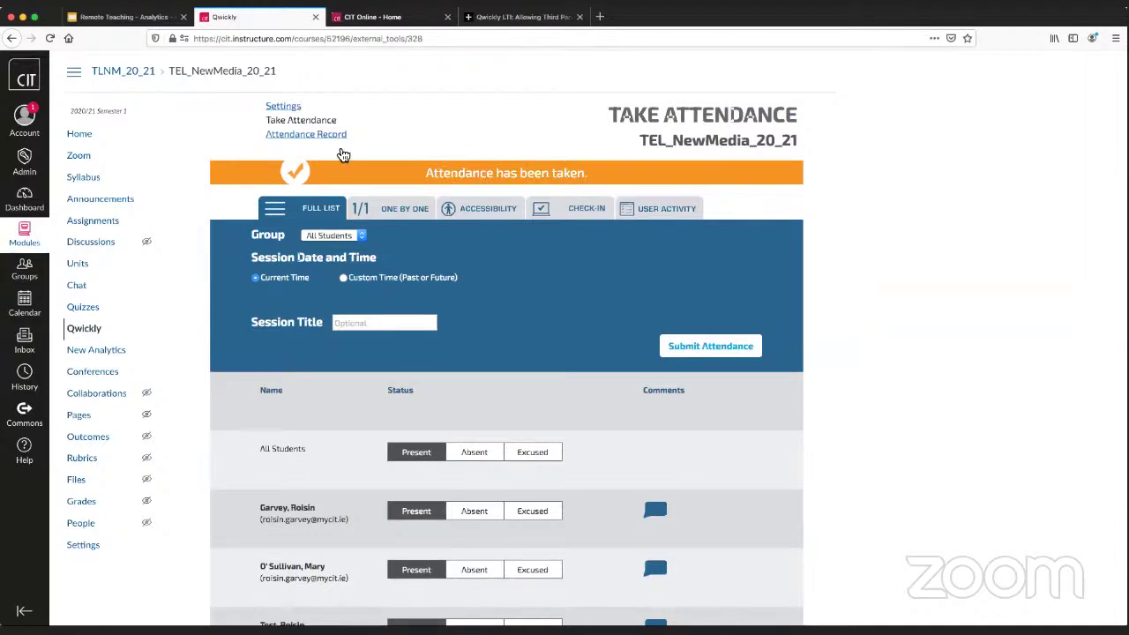
Open the Attendance Record and try the Private Note and Visible to Students options in the third student's latest Oct 21 record, without updating it.
left_click(285, 139)
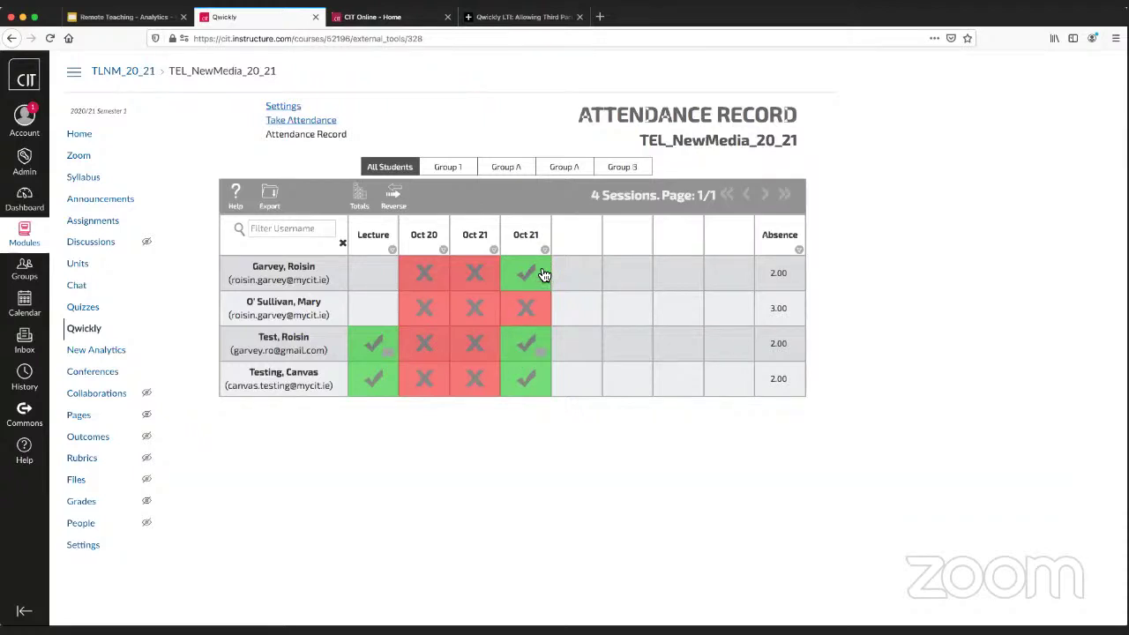
left_click(529, 348)
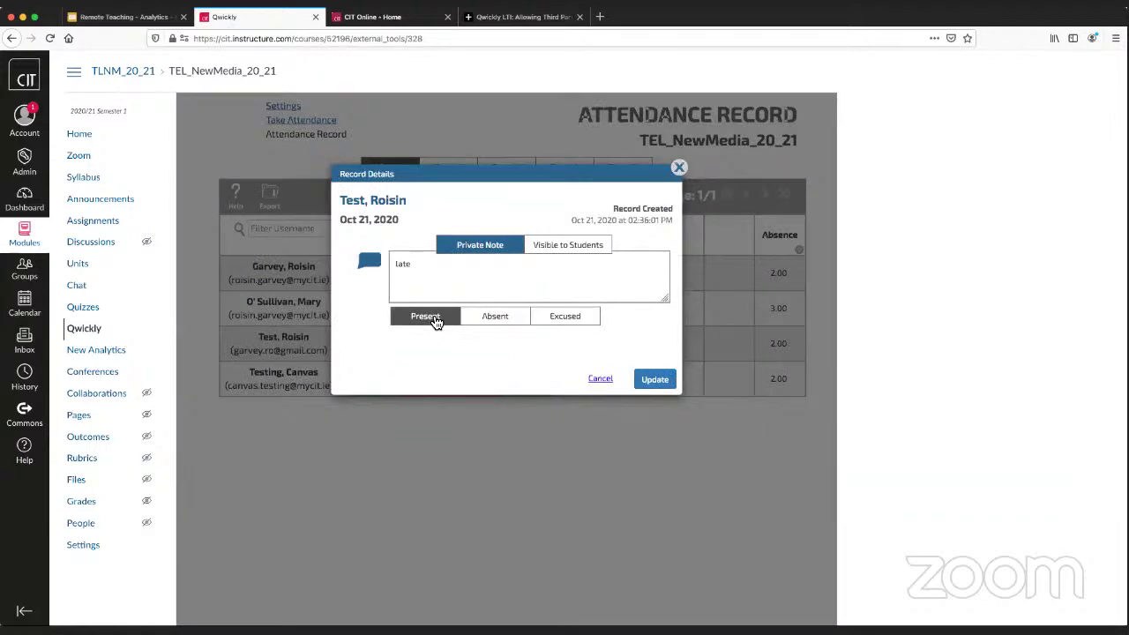
left_click(553, 248)
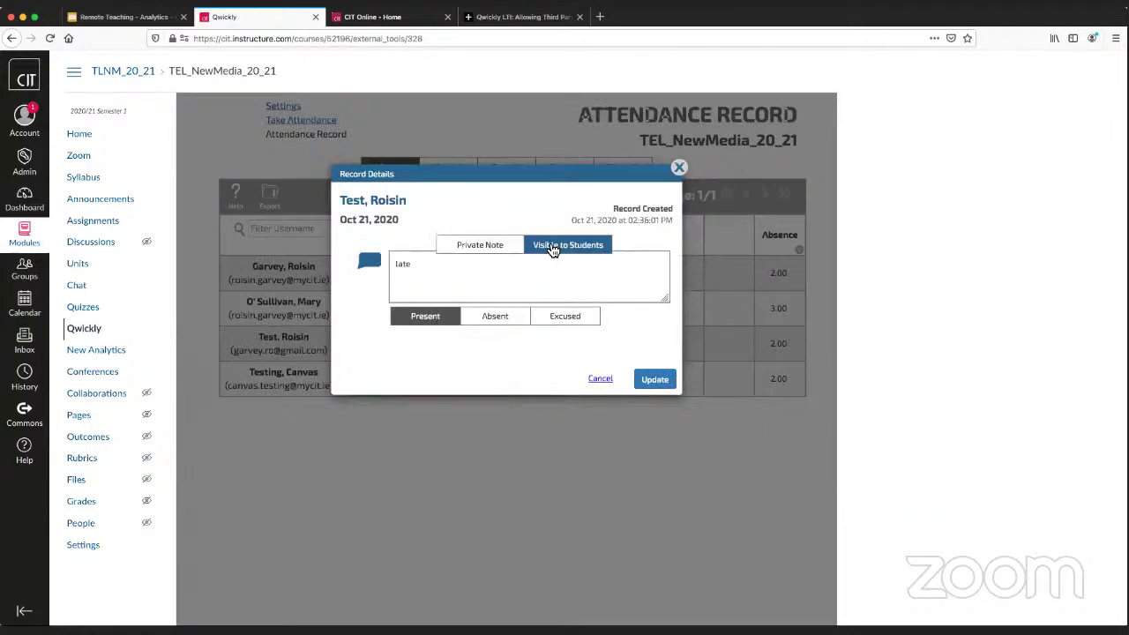
left_click(501, 245)
left_click(561, 247)
left_click(604, 381)
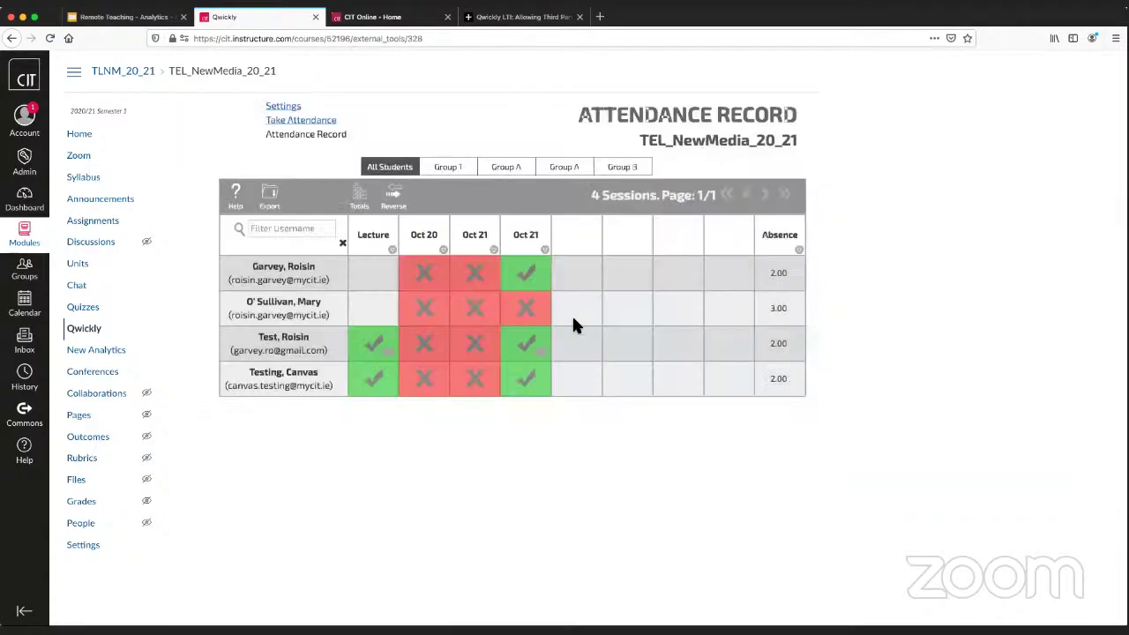
Change the second student's latest Oct 21 attendance record from Absent to Present and update it.
left_click(525, 316)
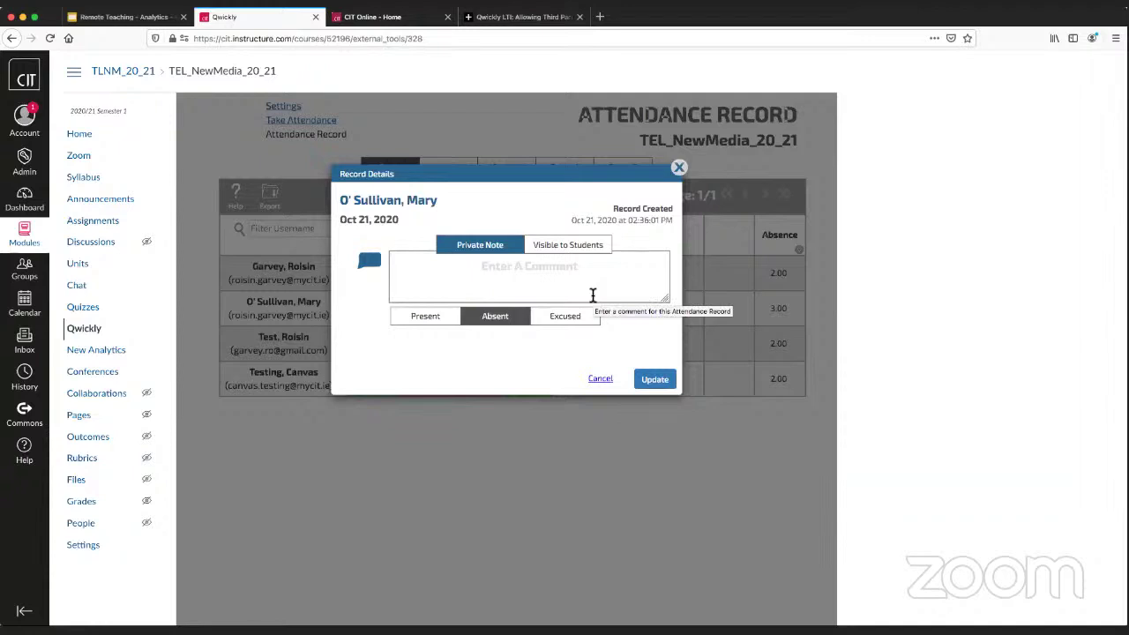
left_click(434, 317)
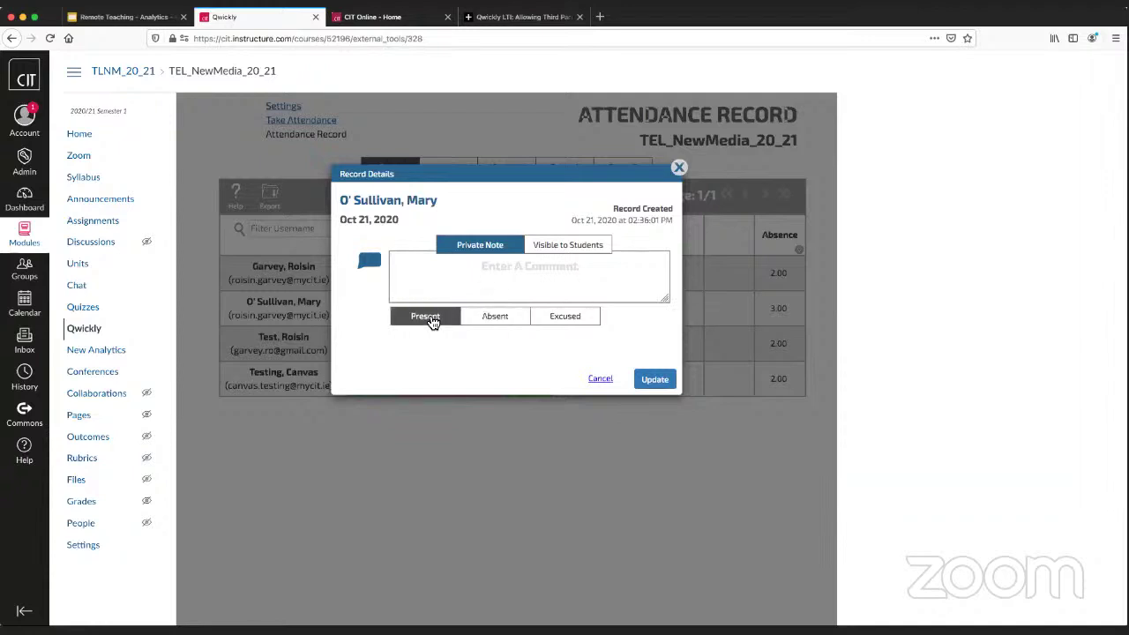
left_click(651, 380)
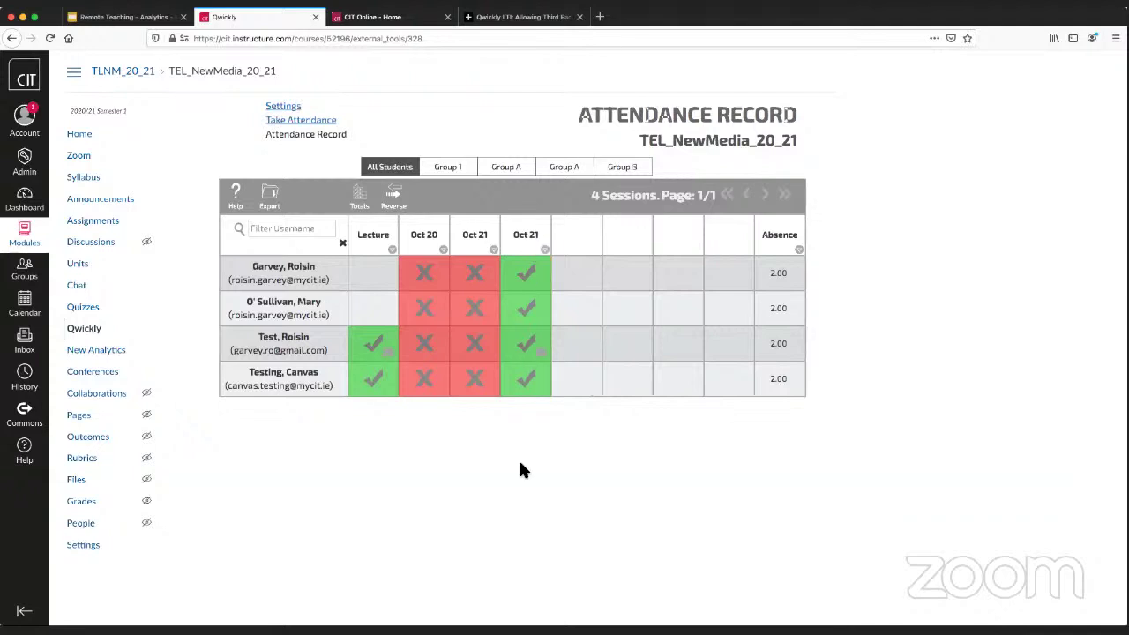
View the attendance record for Group 1 and the first Group A, and return it to All Students.
left_click(447, 168)
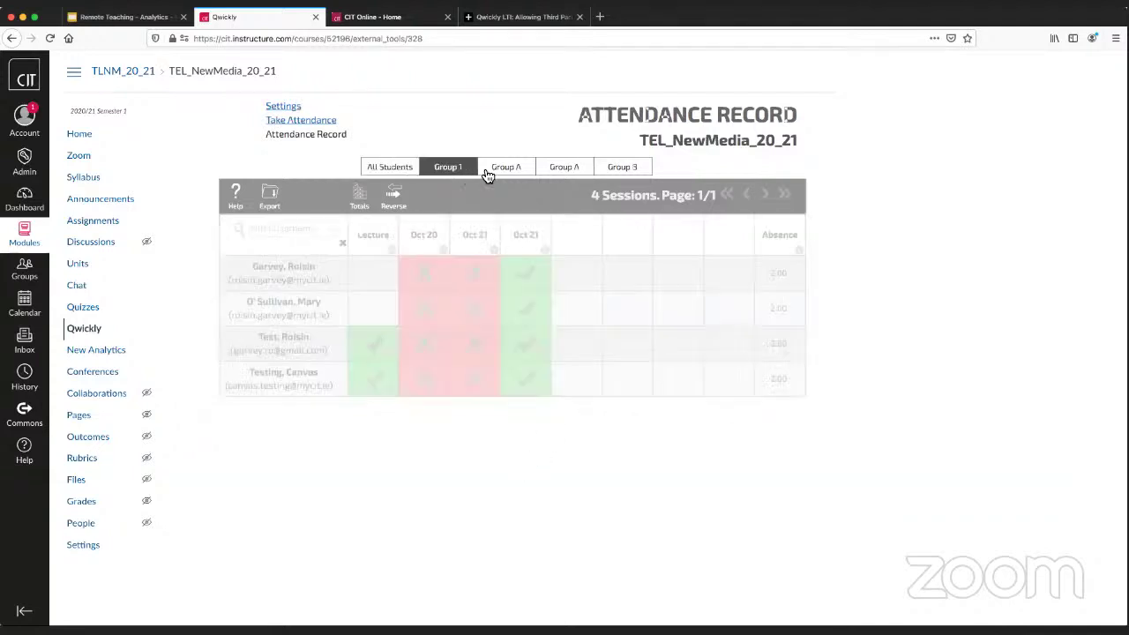
left_click(504, 168)
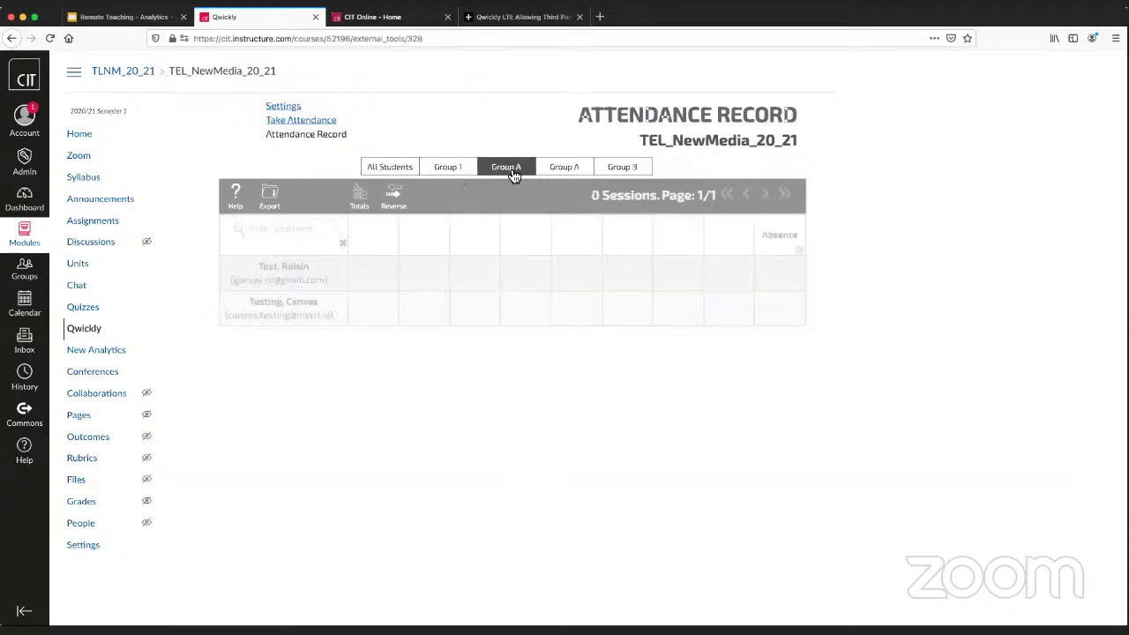
left_click(388, 167)
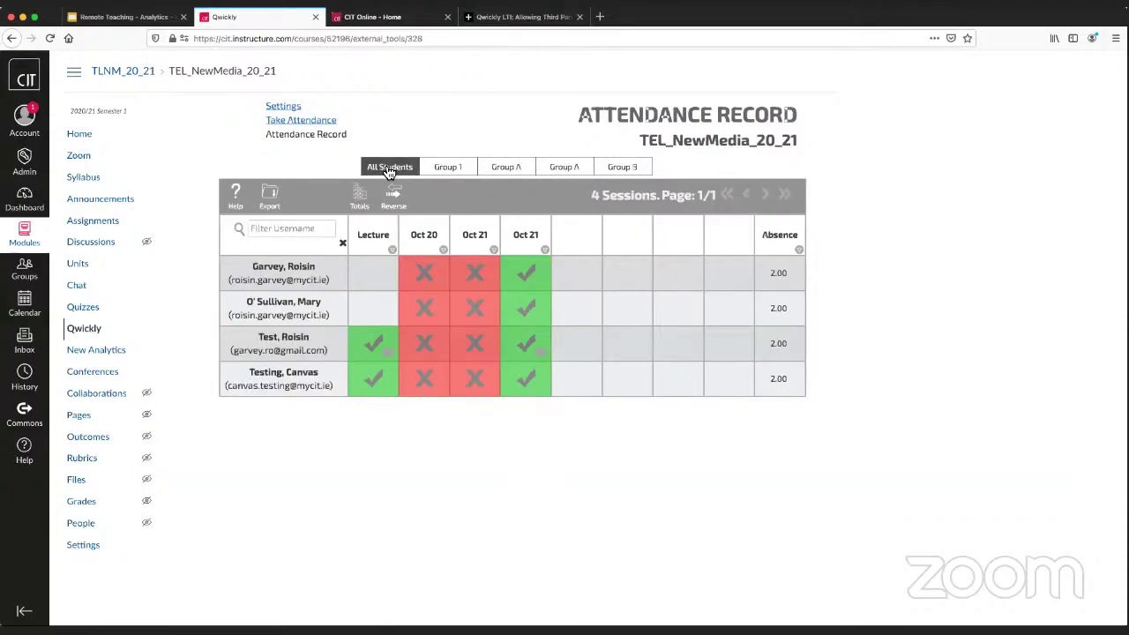
Open User Activity in Take Attendance and set the date range from 2020/09/20 to 2020/10/21.
left_click(296, 119)
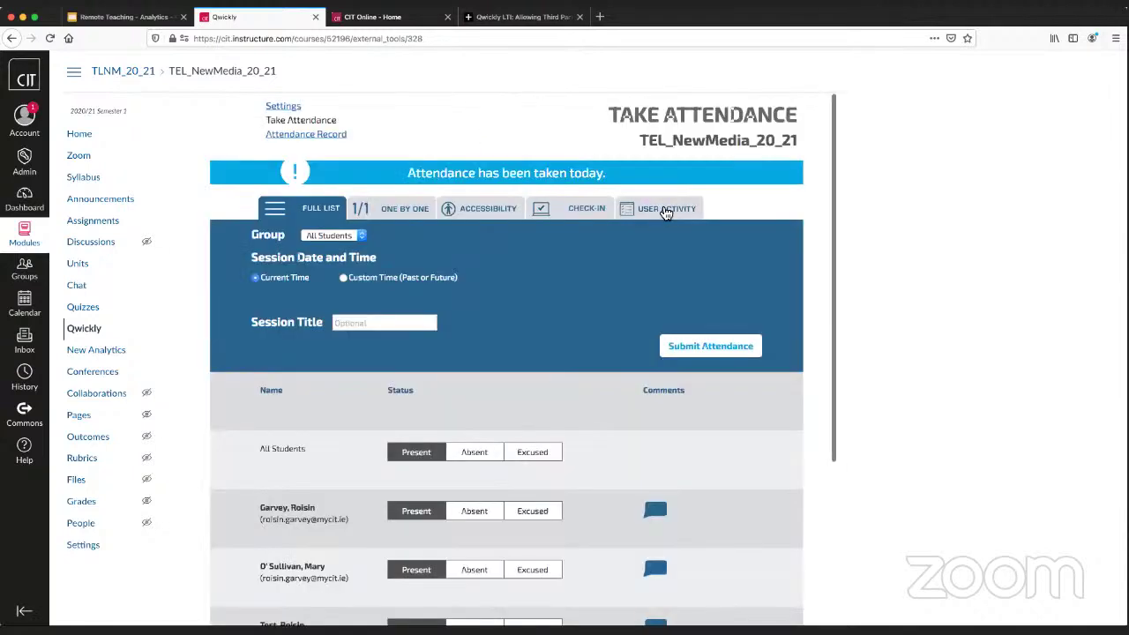
left_click(663, 209)
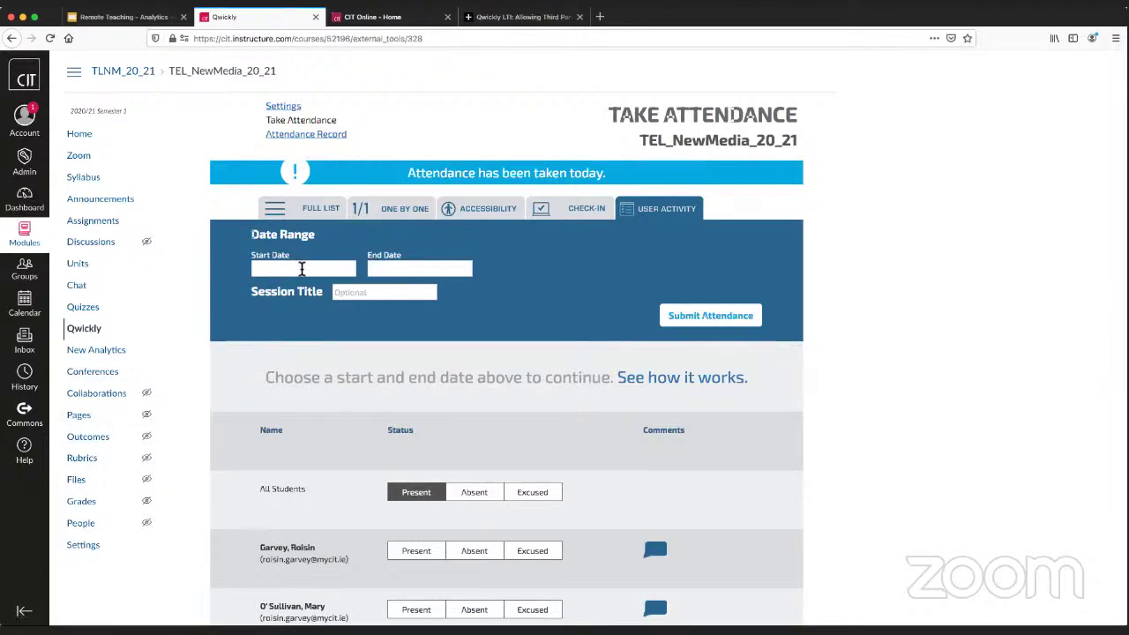
left_click(301, 268)
left_click(262, 288)
left_click(266, 374)
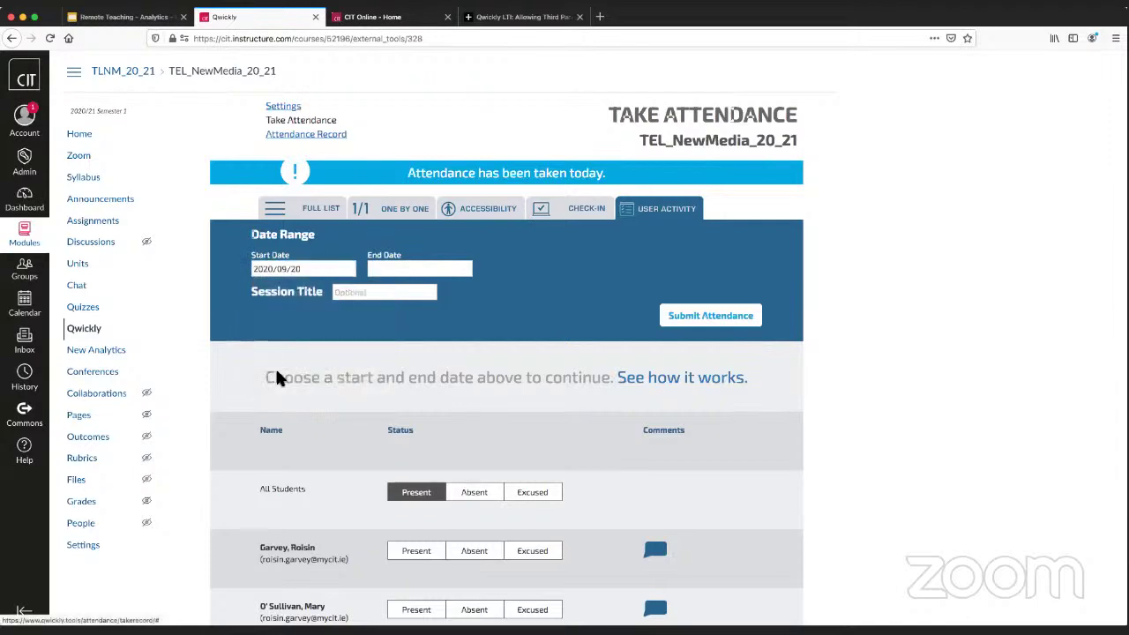
left_click(403, 276)
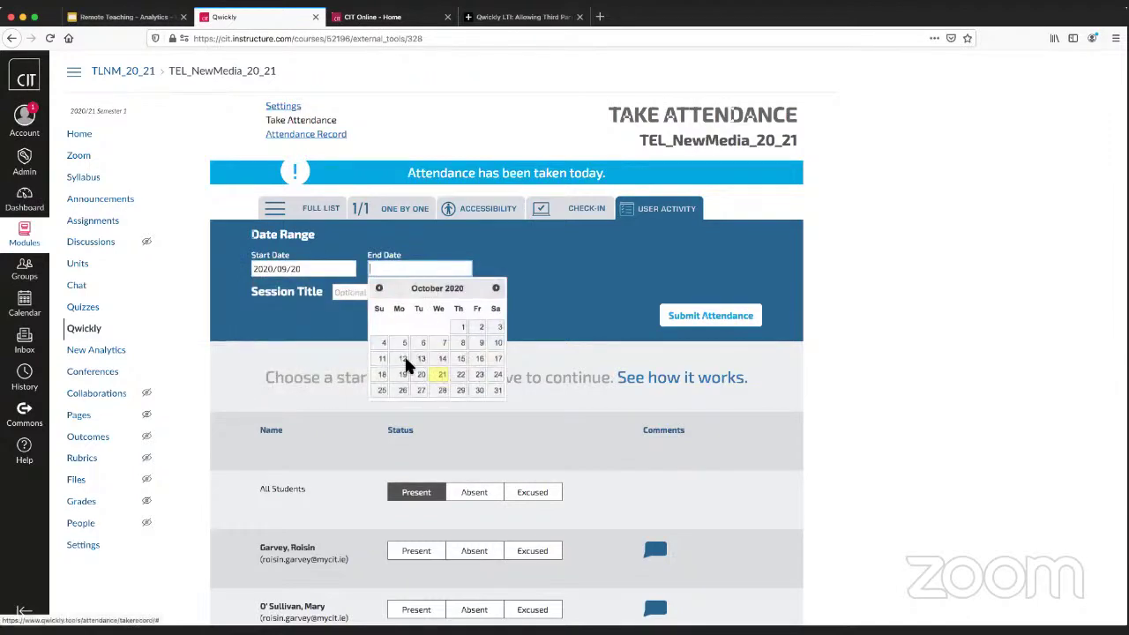
left_click(441, 379)
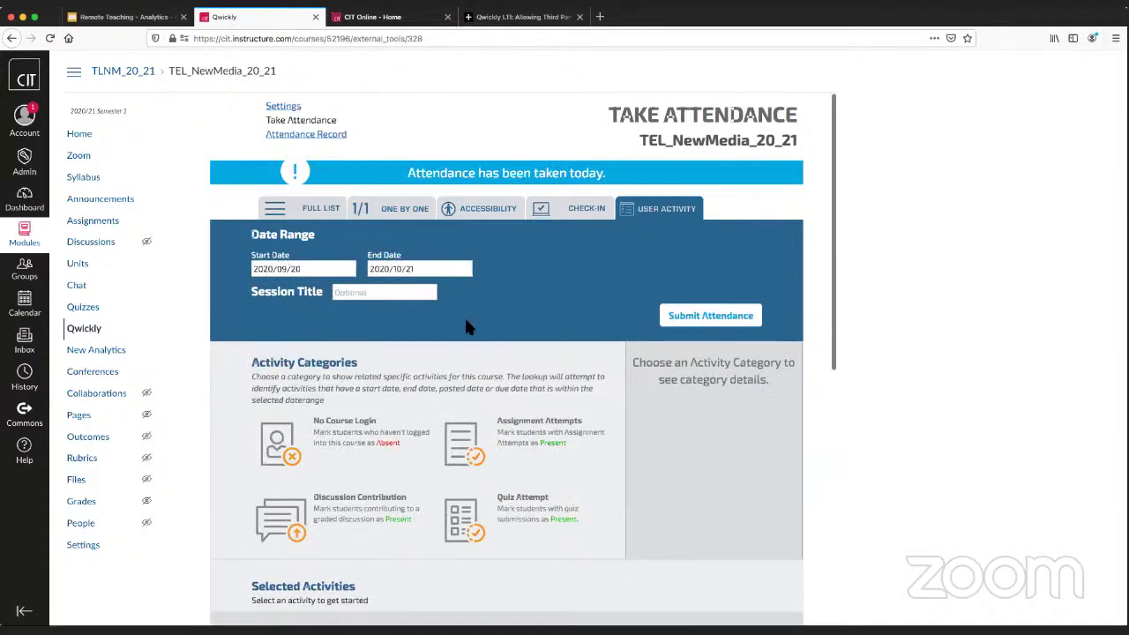
Choose the Assignment Attempts category and select all the course assignments, from Group assignment to Final Assessment.
scroll(469, 323, "down", 4)
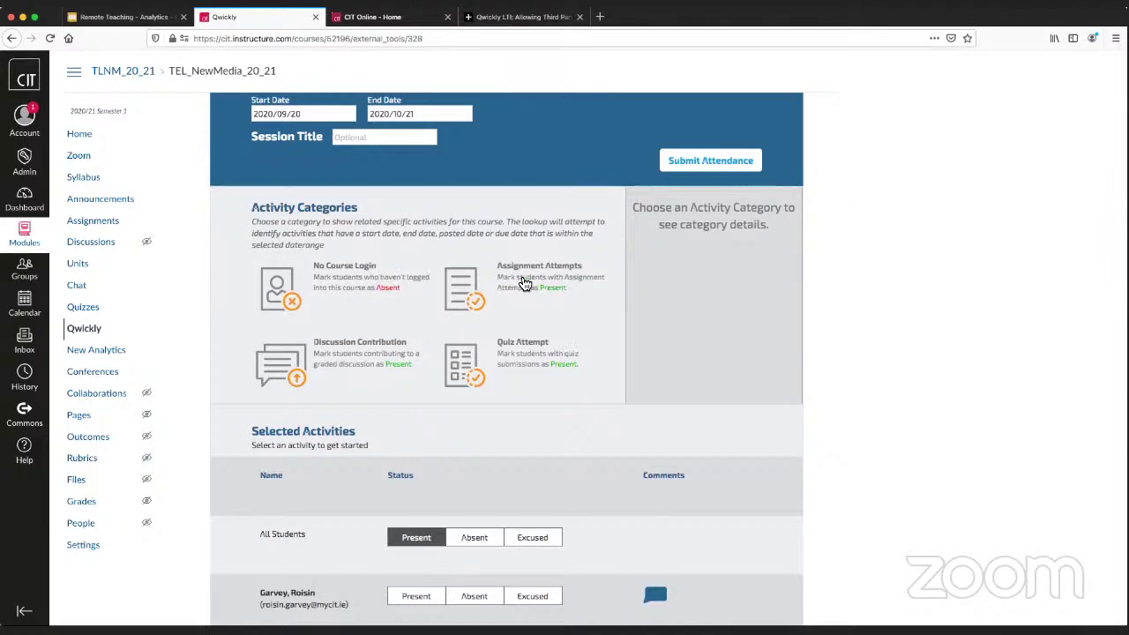
scroll(538, 284, "down", 1)
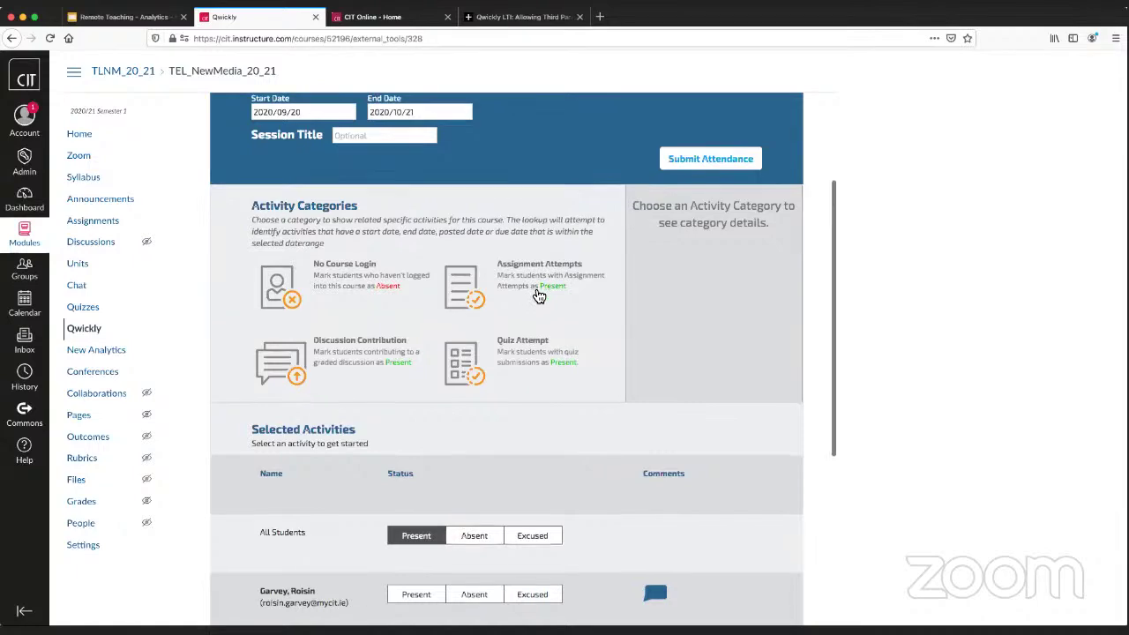
scroll(532, 279, "down", 1)
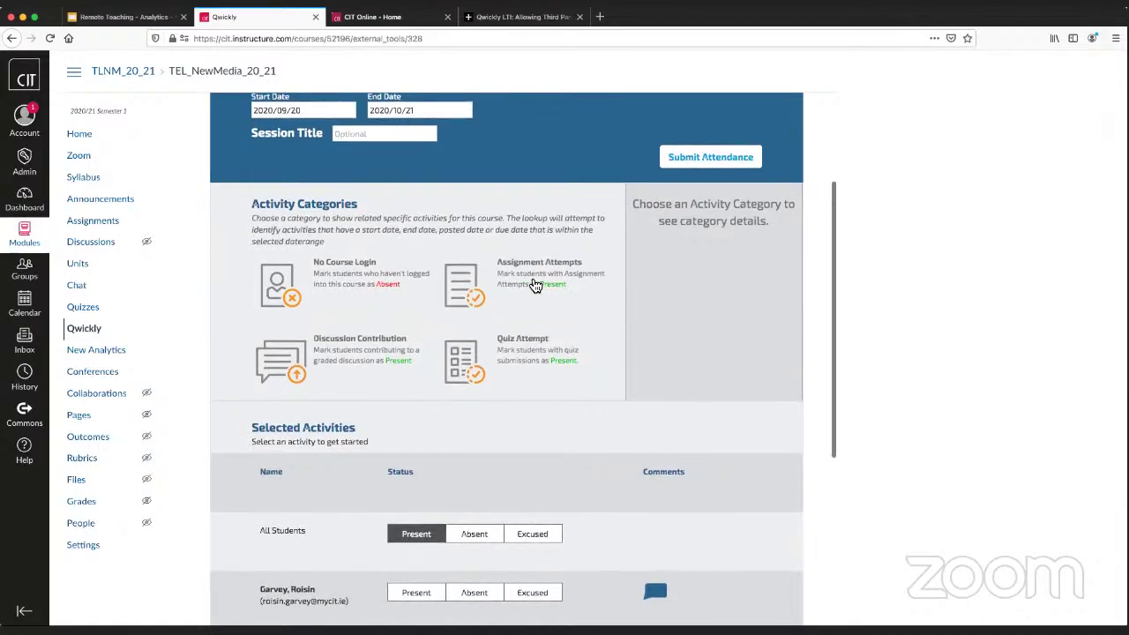
left_click(529, 274)
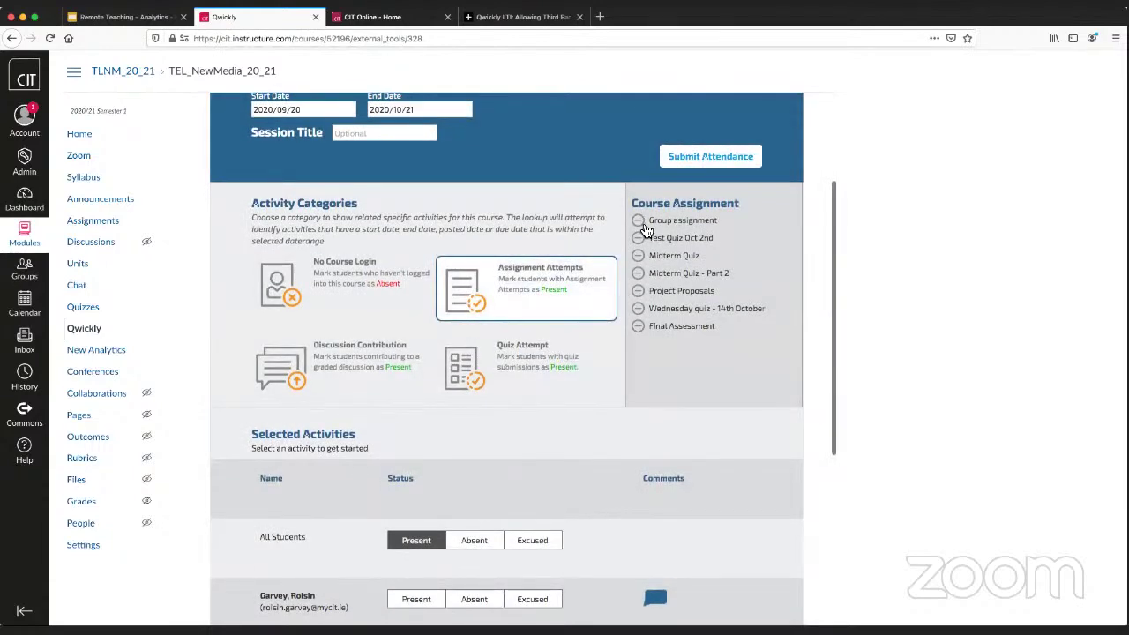
left_click(639, 221)
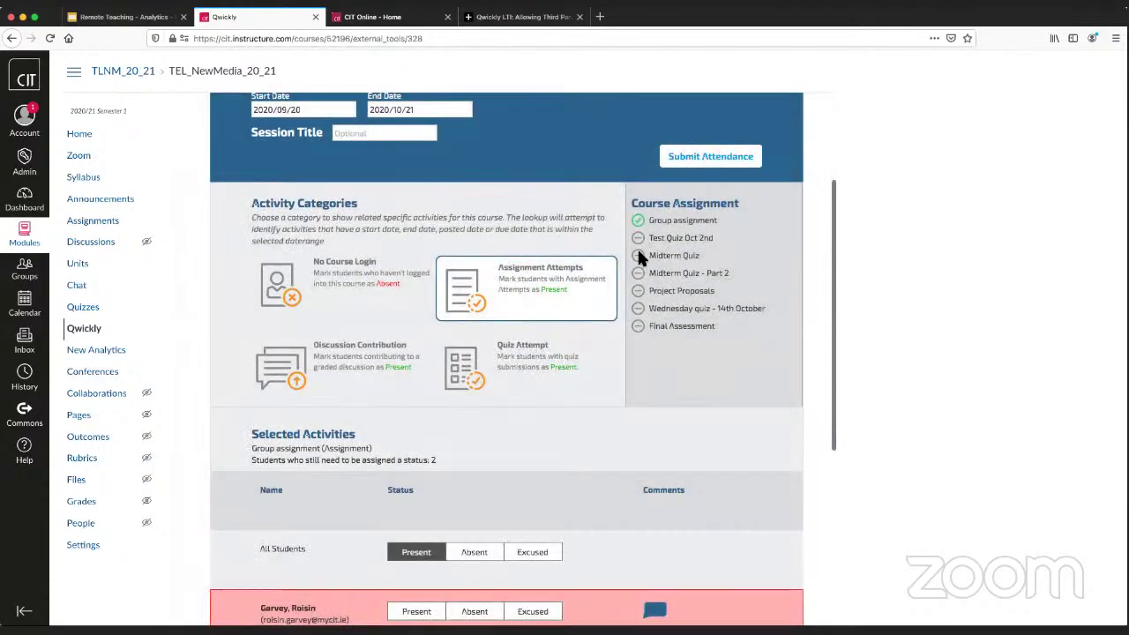
left_click(637, 253)
left_click(638, 255)
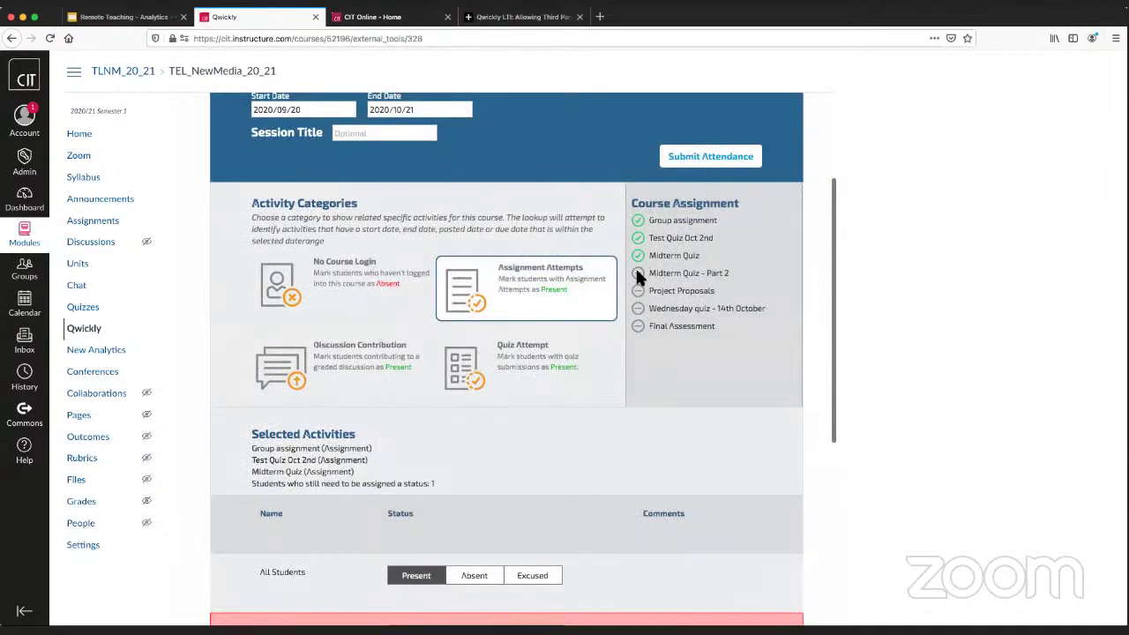
left_click(637, 273)
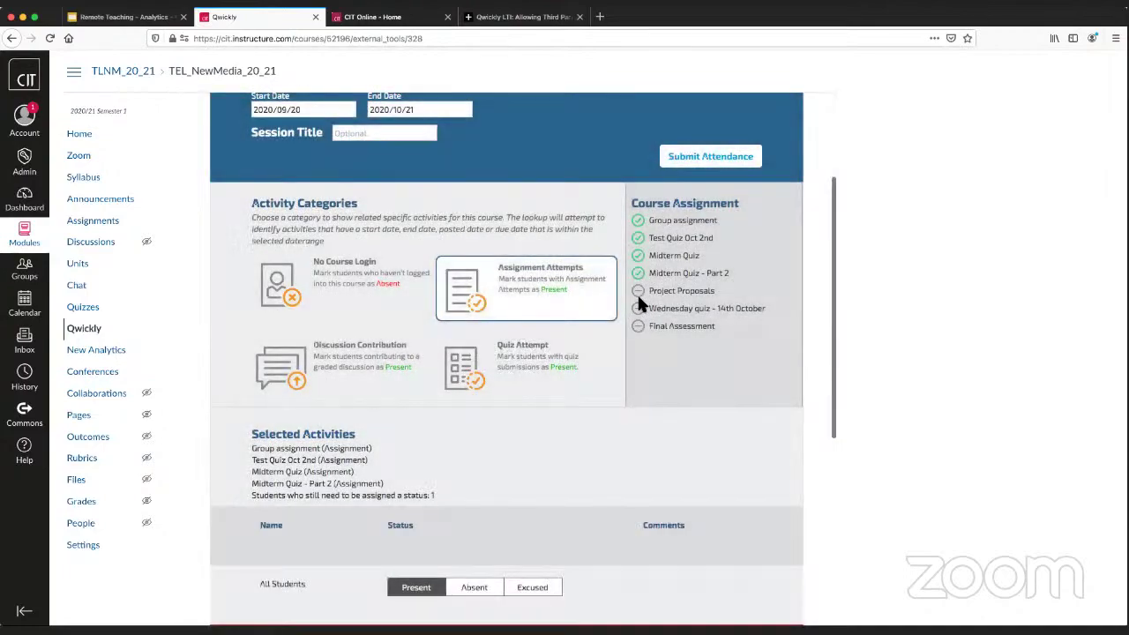
left_click(638, 309)
left_click(639, 315)
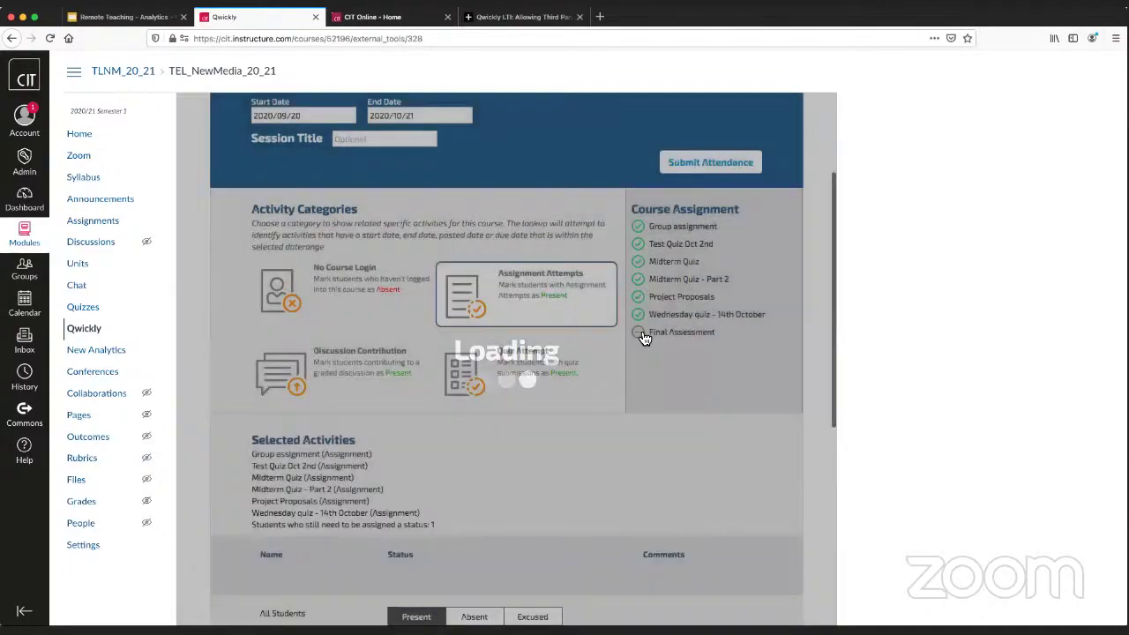
Examine the selected activities and each student's resulting attendance status and attempt comment.
scroll(665, 385, "down", 2)
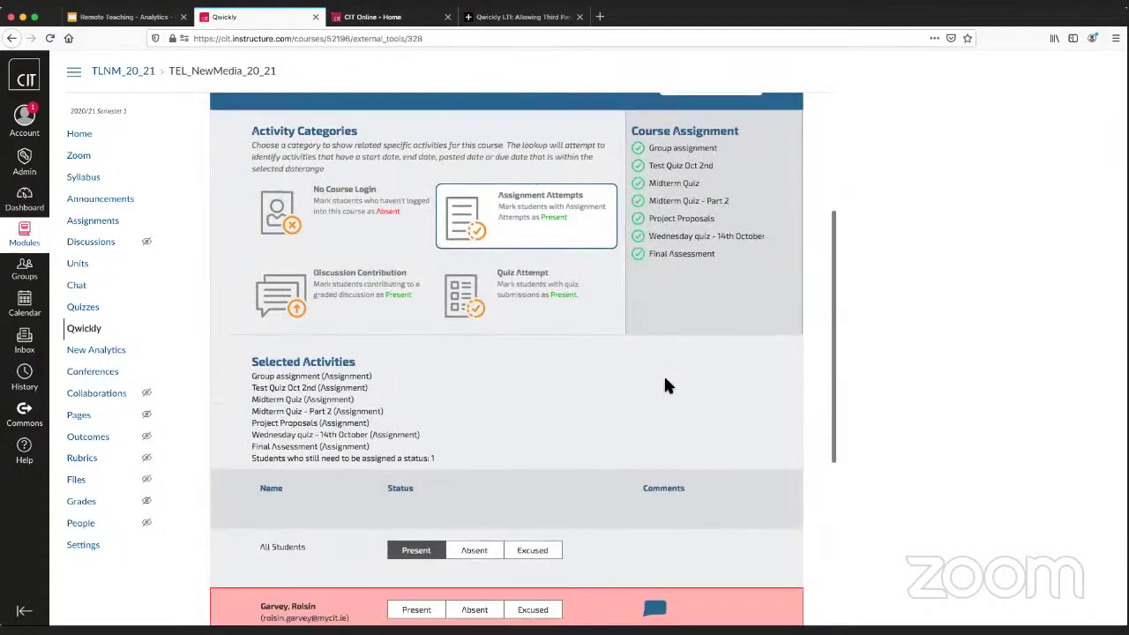
scroll(664, 383, "down", 5)
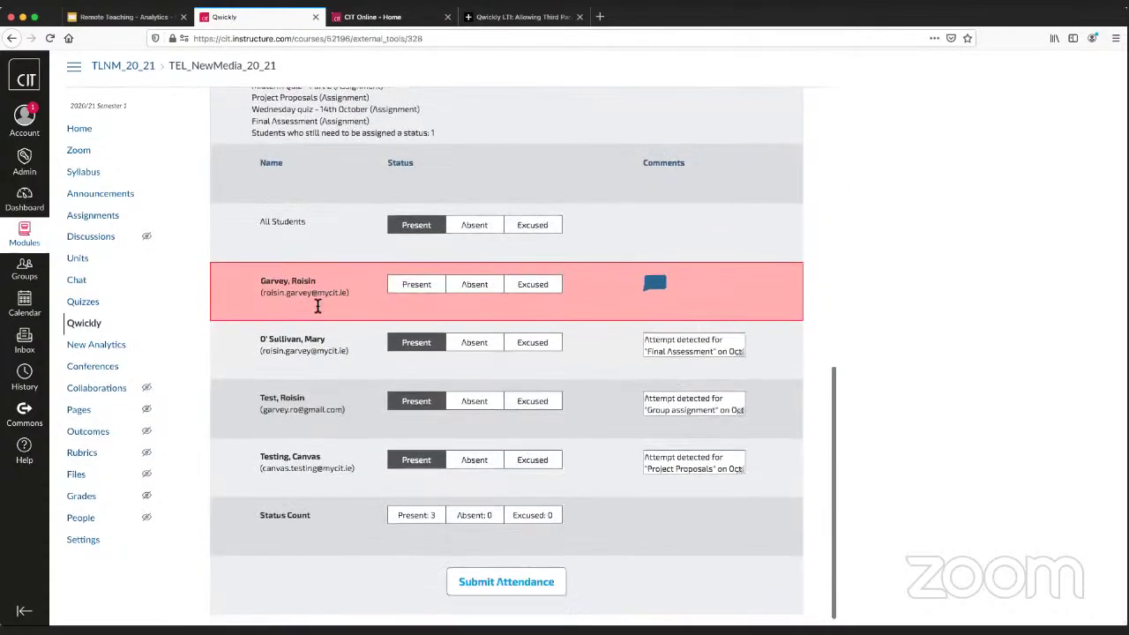
scroll(378, 390, "up", 2)
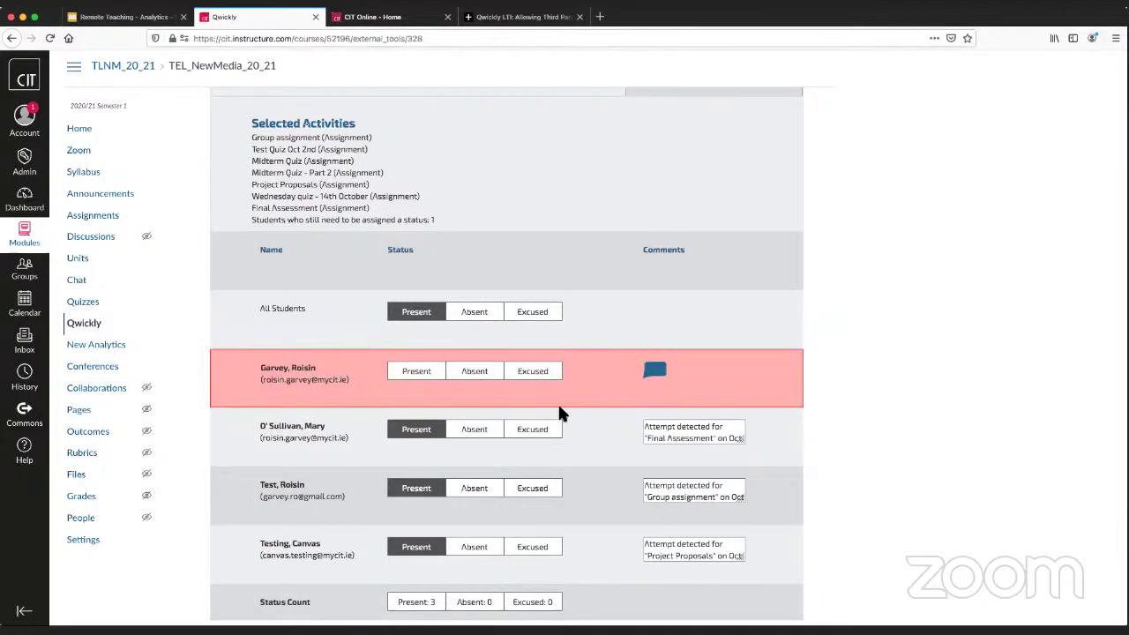
scroll(343, 426, "down", 2)
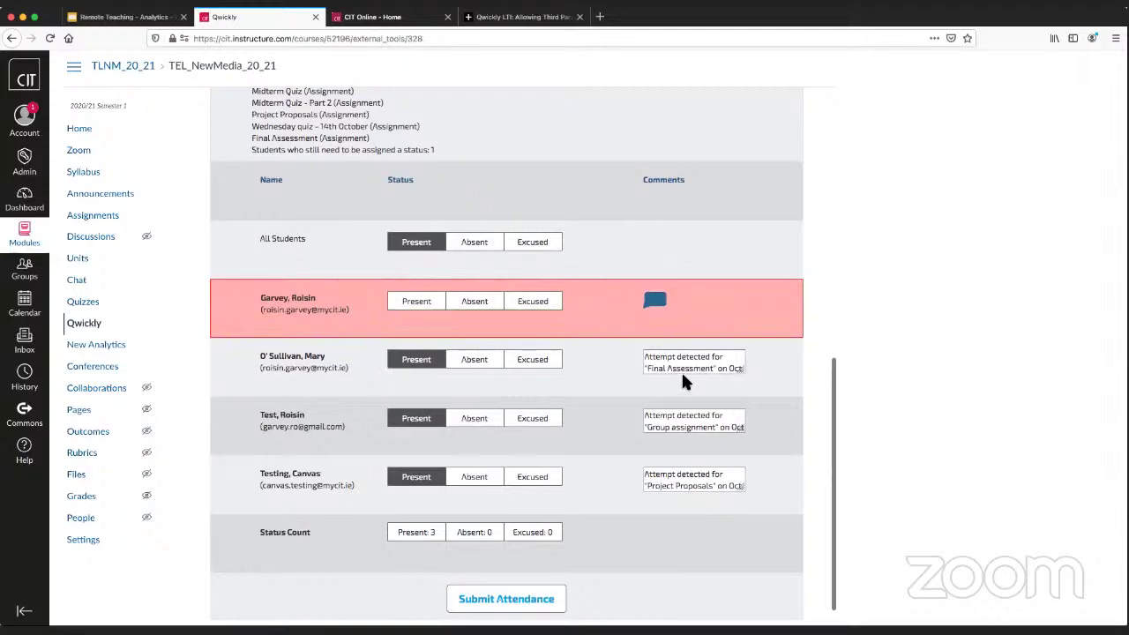
scroll(686, 379, "up", 2)
scroll(683, 377, "up", 7)
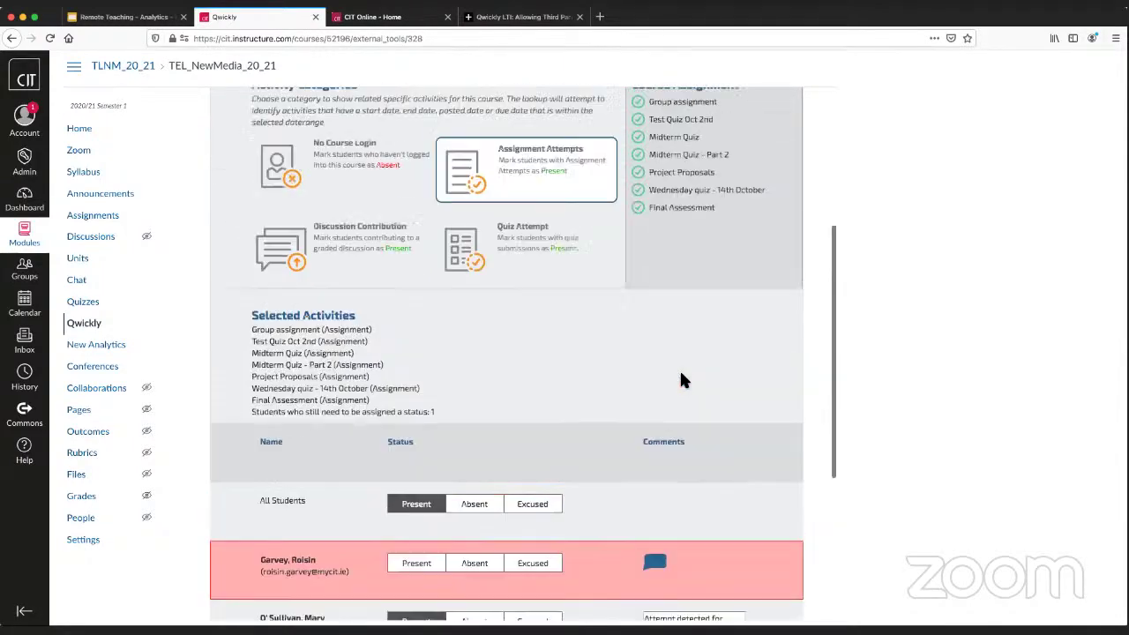
scroll(578, 356, "down", 1)
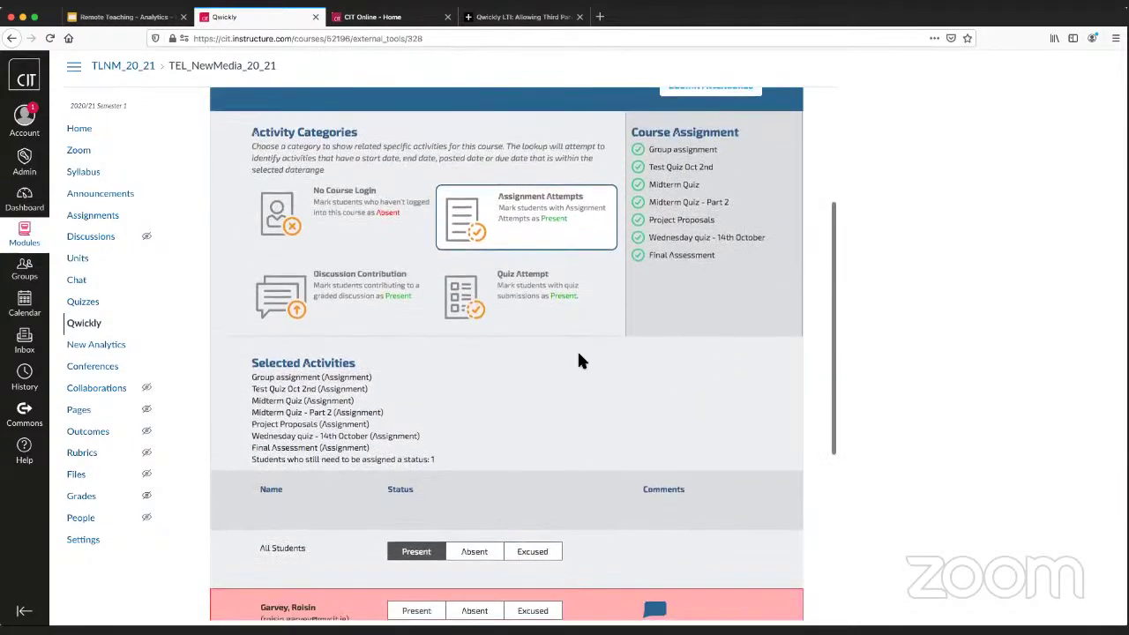
scroll(580, 357, "up", 6)
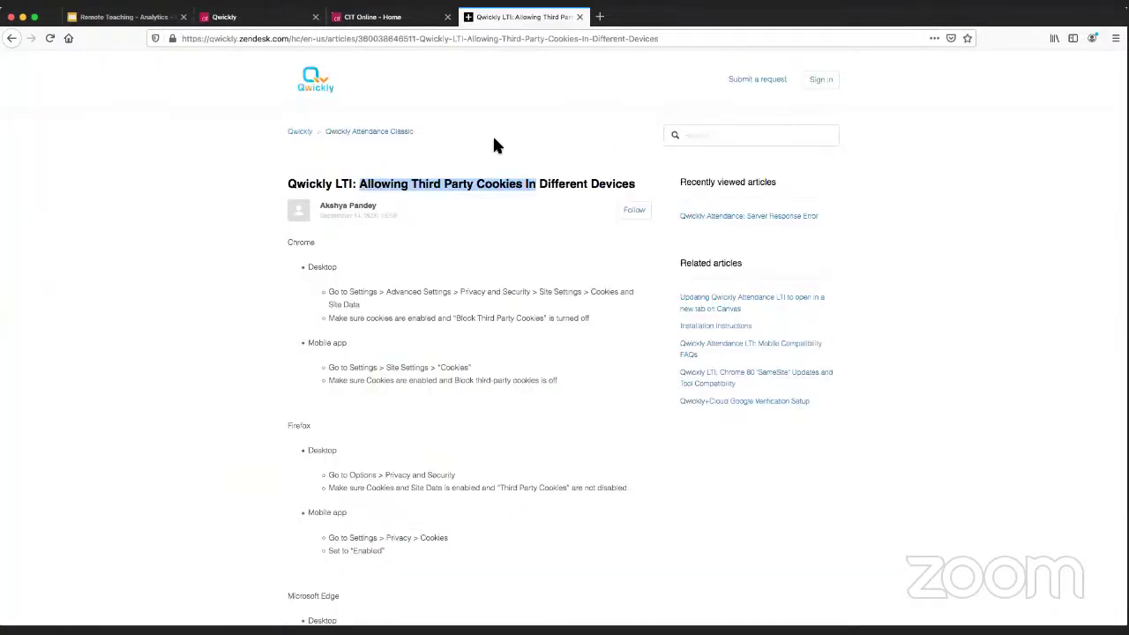
Look through the Qwickly help article on allowing third-party cookies in different devices.
left_click(472, 186)
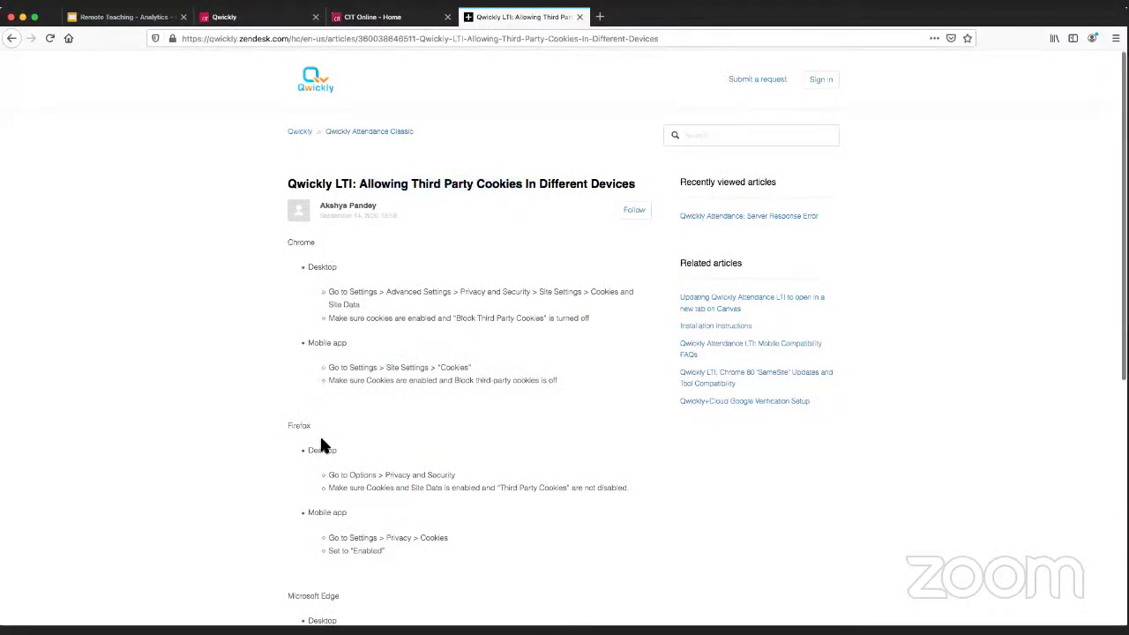
scroll(369, 458, "down", 1)
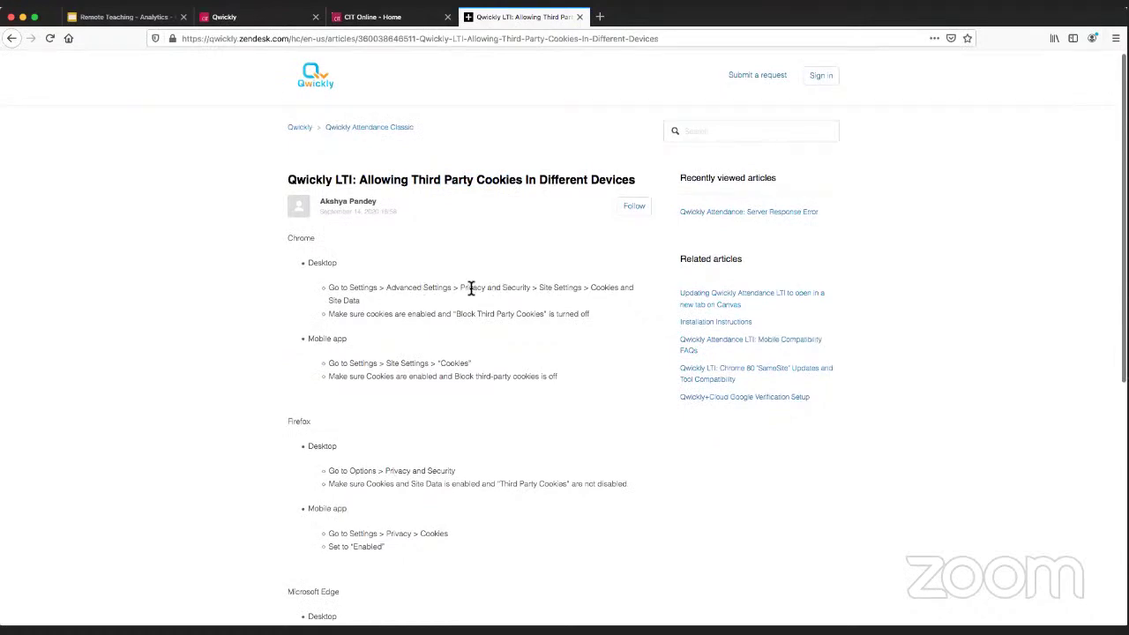
scroll(507, 369, "down", 5)
scroll(509, 372, "up", 5)
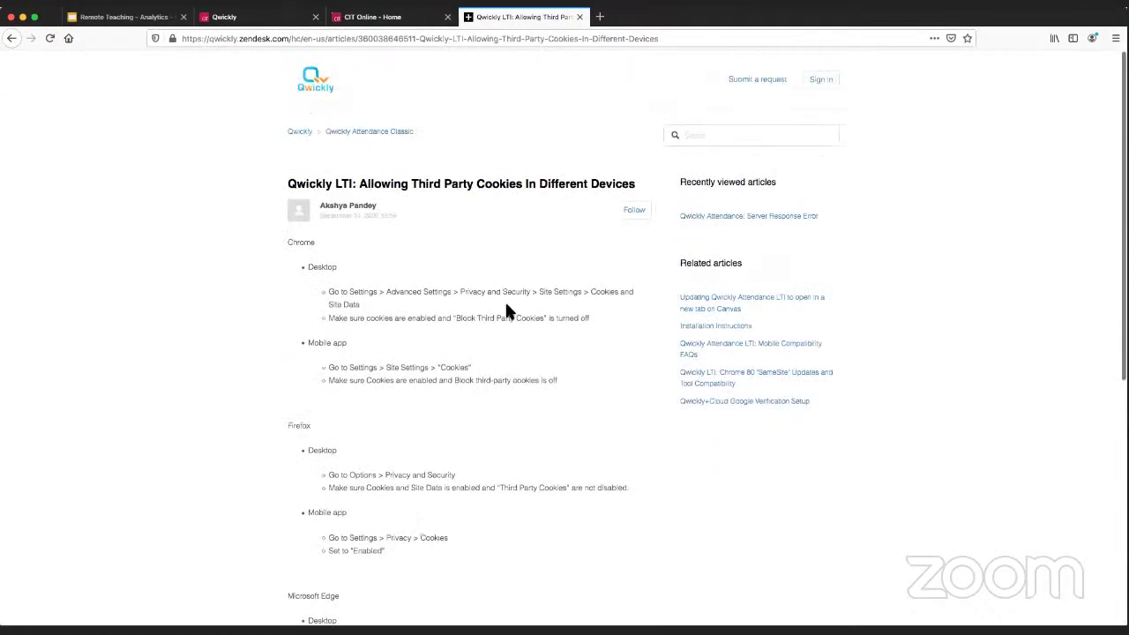
scroll(507, 310, "down", 1)
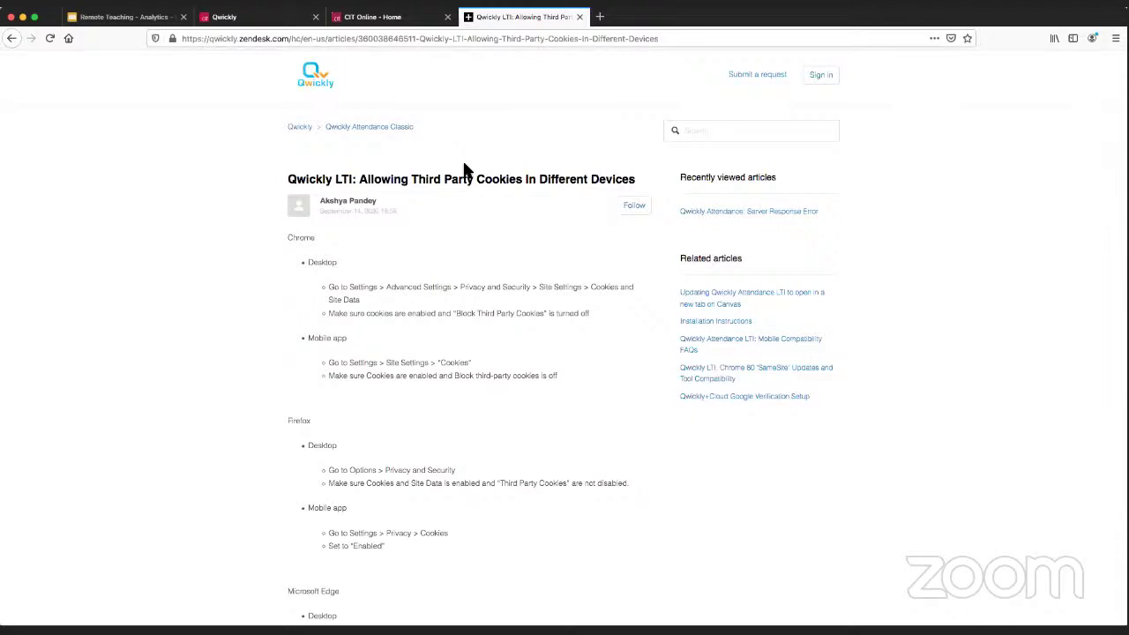
On the CIT Technology Enhanced Learning site, view the Staff Help Articles, return to the home page and open Remote Teaching.
left_click(370, 19)
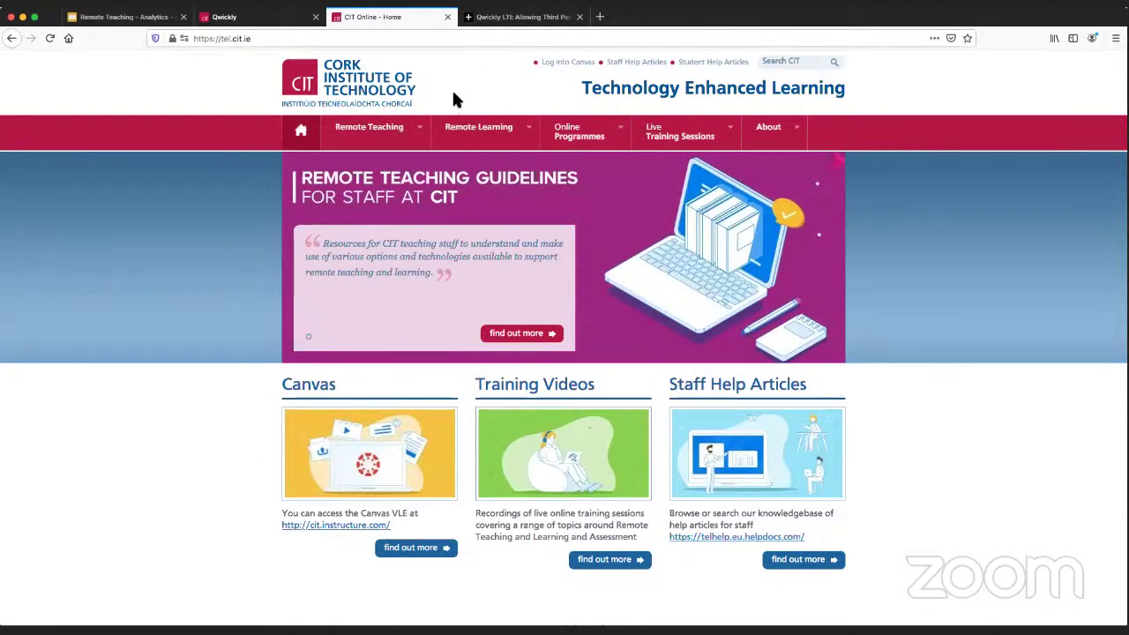
left_click(631, 70)
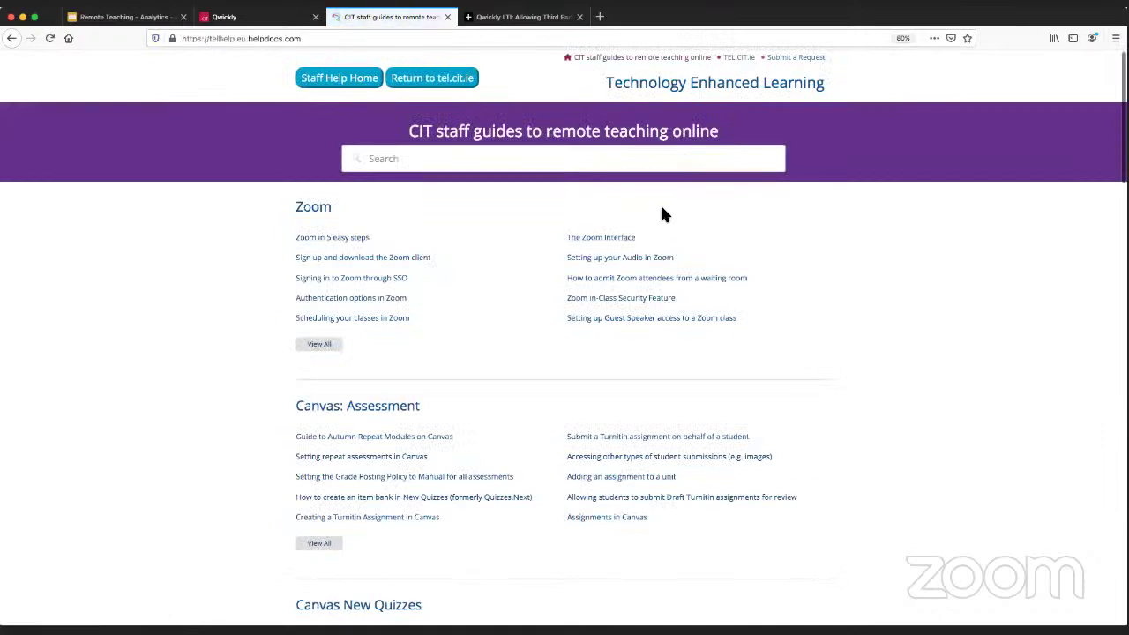
left_click(726, 60)
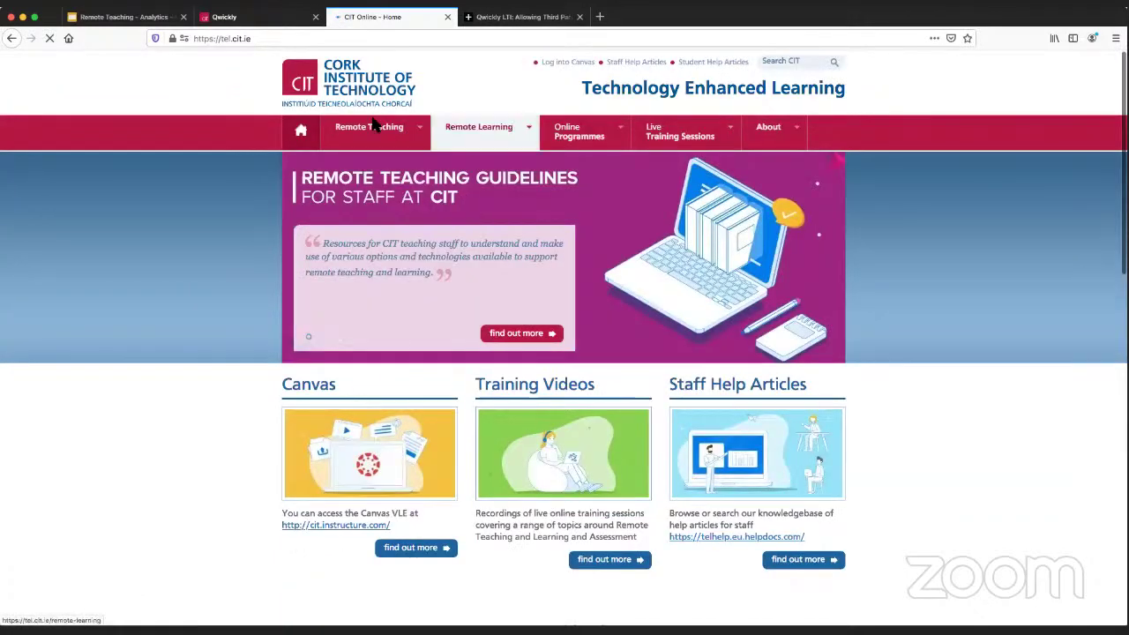
left_click(374, 144)
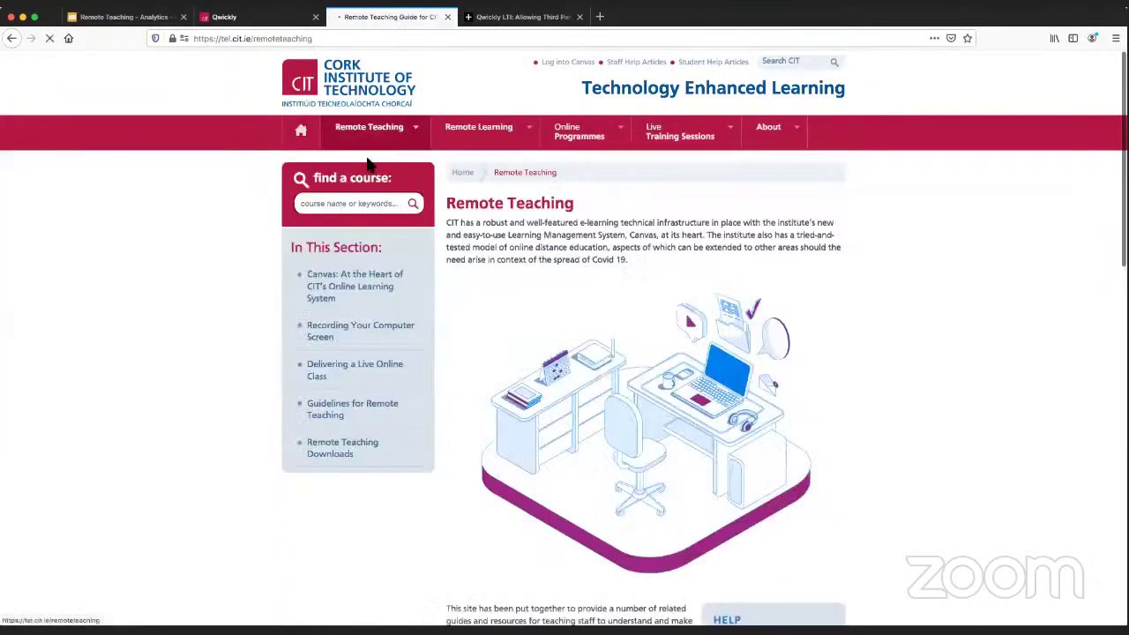
Switch to the Remote Teaching Analytics presentation in Google Slides and show slide 16, Support for Canvas and BigBlueButton.
left_click(124, 17)
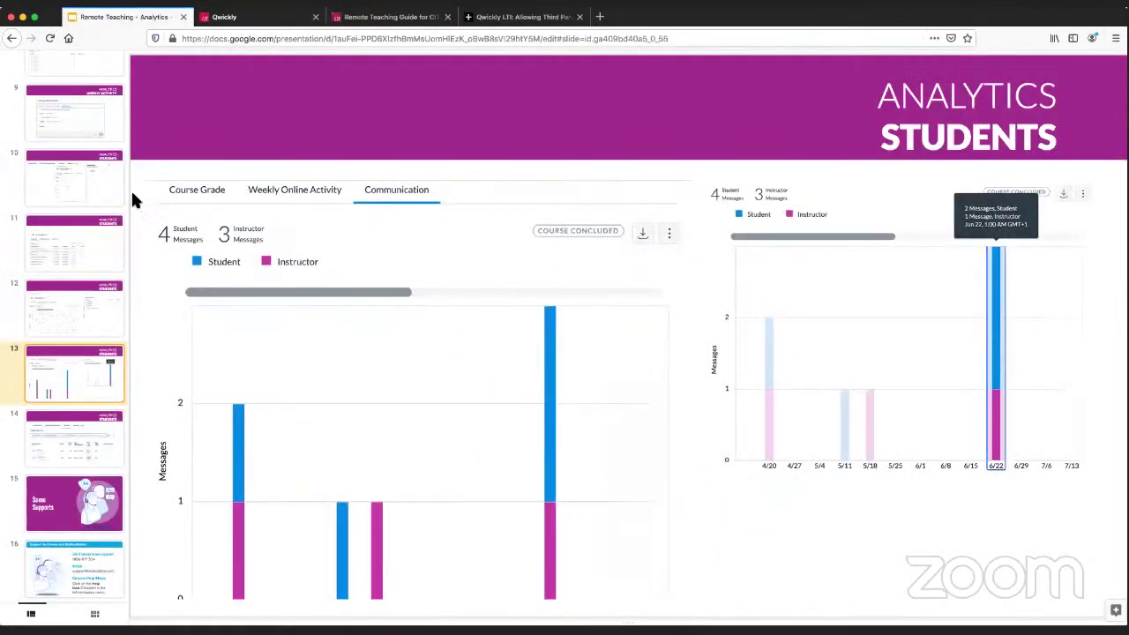
left_click(78, 563)
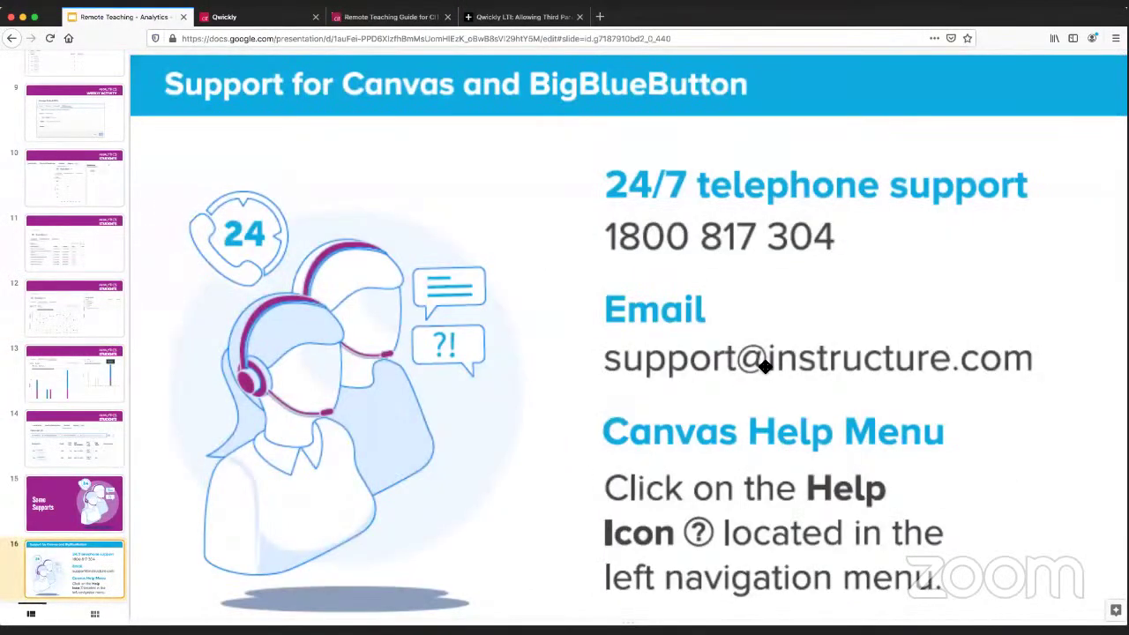
scroll(859, 355, "down", 1)
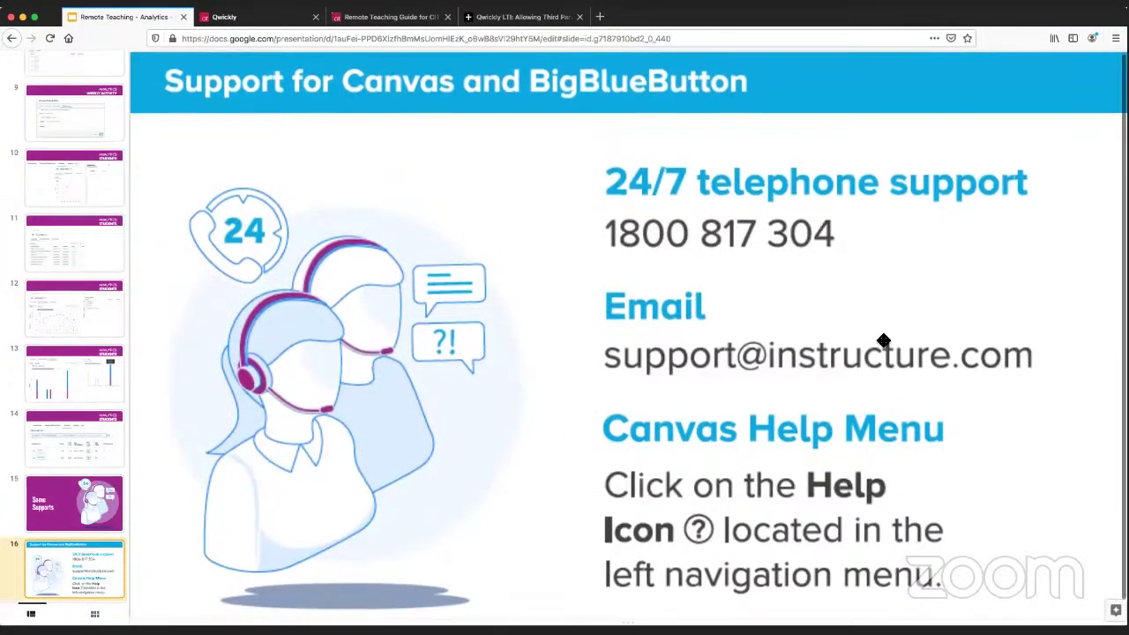